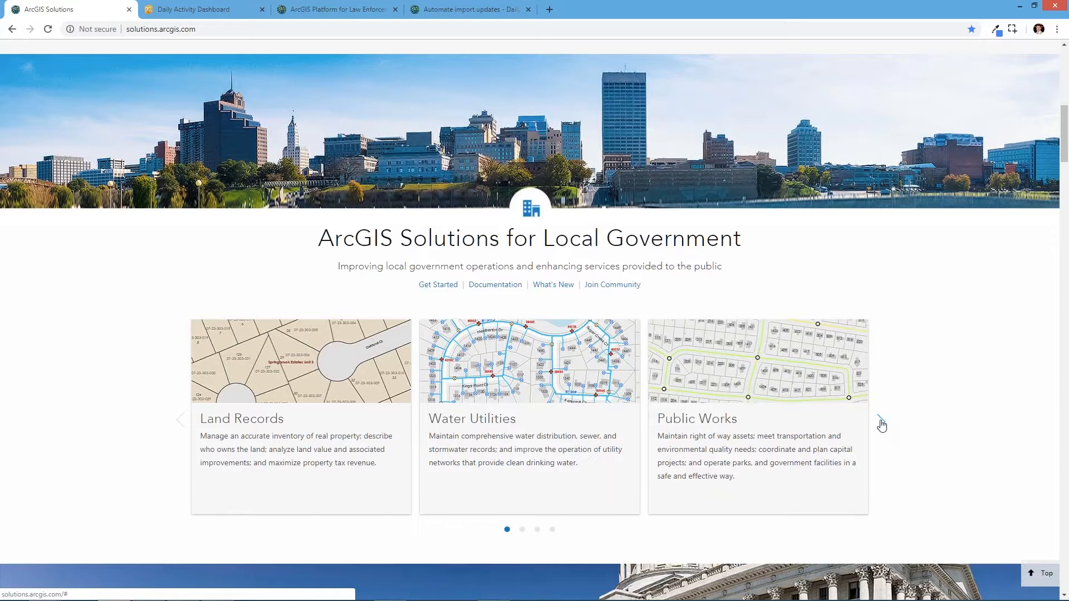
- Navigate from the Law Enforcement local government solution to the Organize Foundational Data collection page
left_click(882, 424)
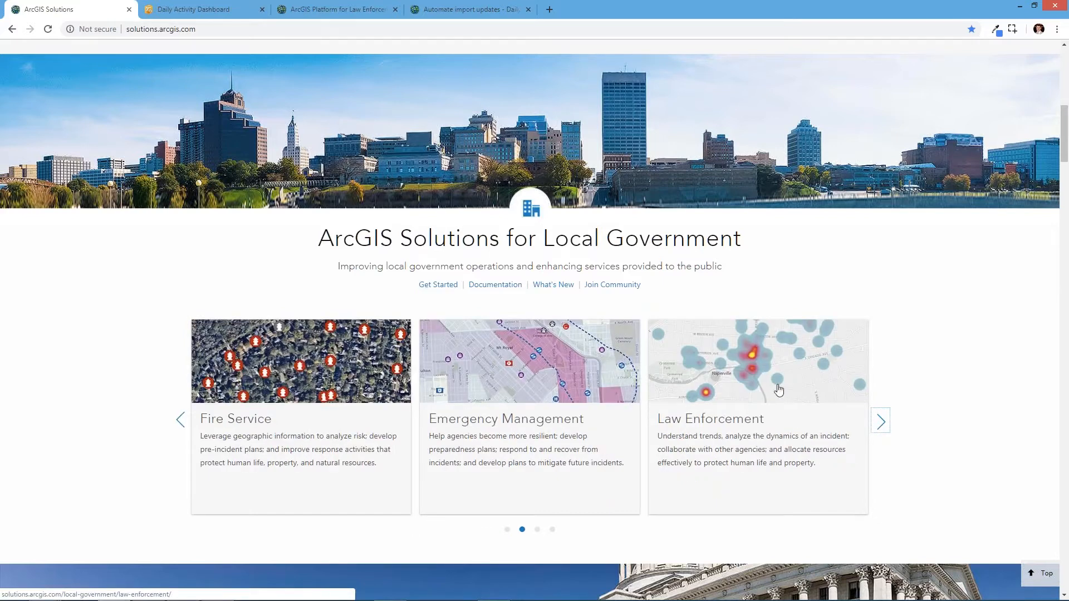
left_click(742, 366)
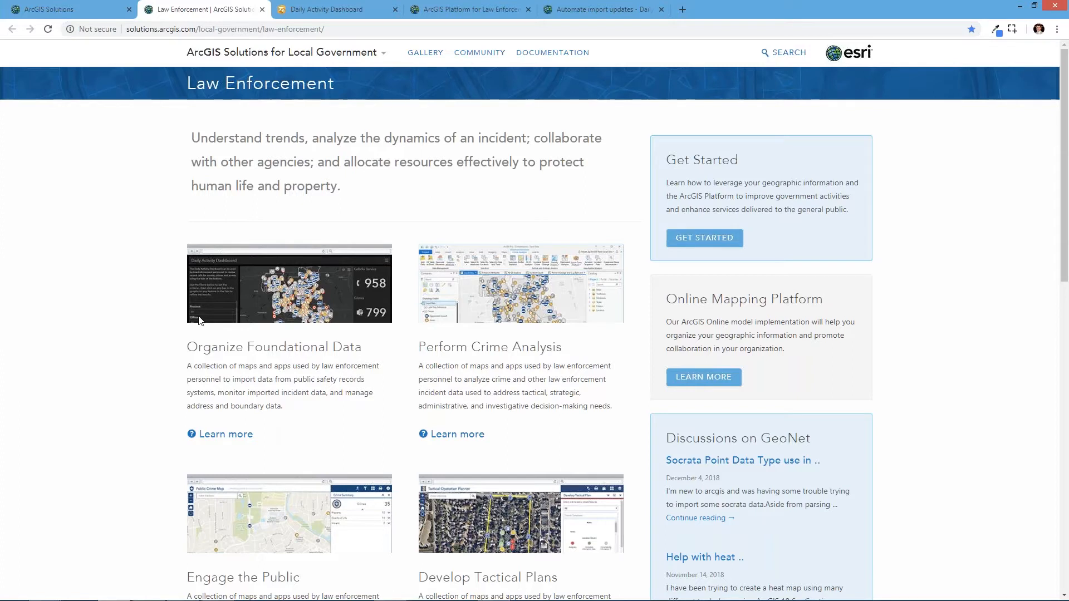
left_click_drag(198, 346, 344, 347)
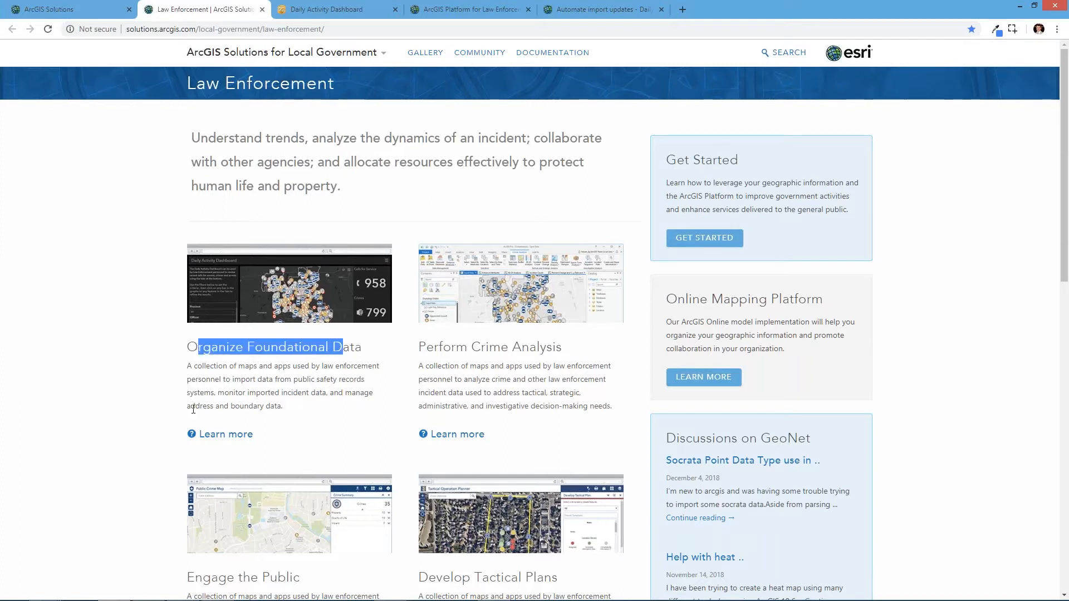
left_click(215, 435)
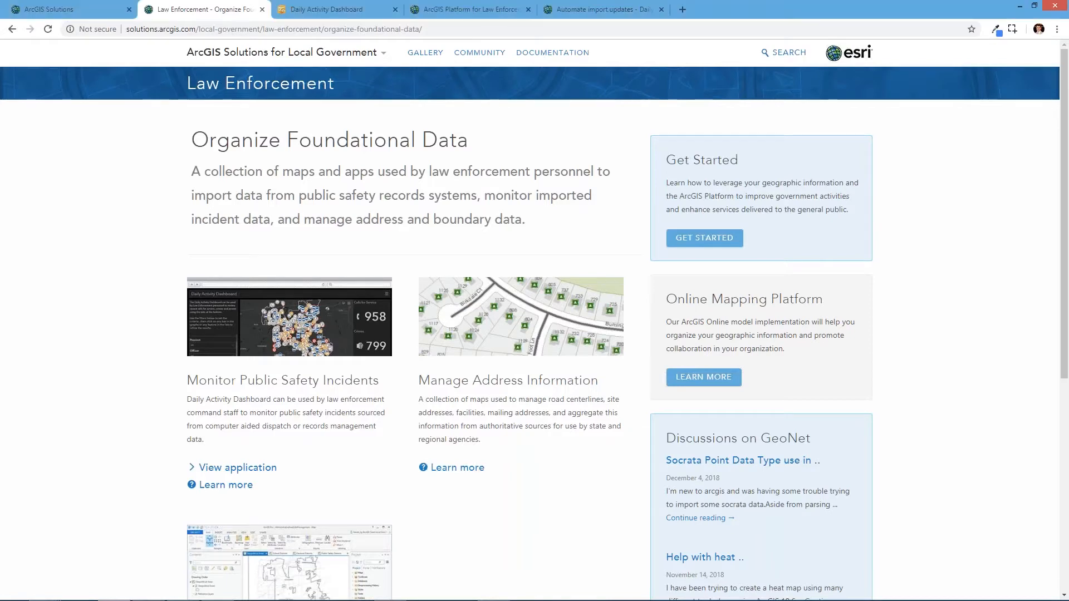
- Open the Monitor Public Safety Incidents application from the collection page
scroll(232, 277, "down", 3)
scroll(231, 276, "down", 2)
scroll(165, 232, "up", 2)
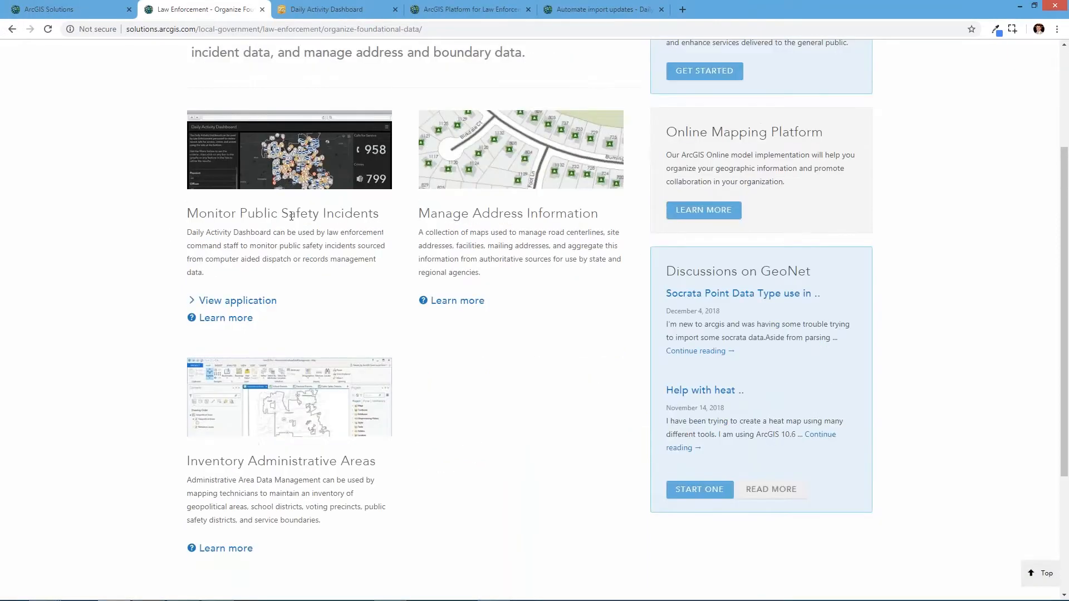
left_click(237, 301)
- Return to the collection page and open the Learn more help page for Monitor Public Safety Incidents
left_click(182, 10)
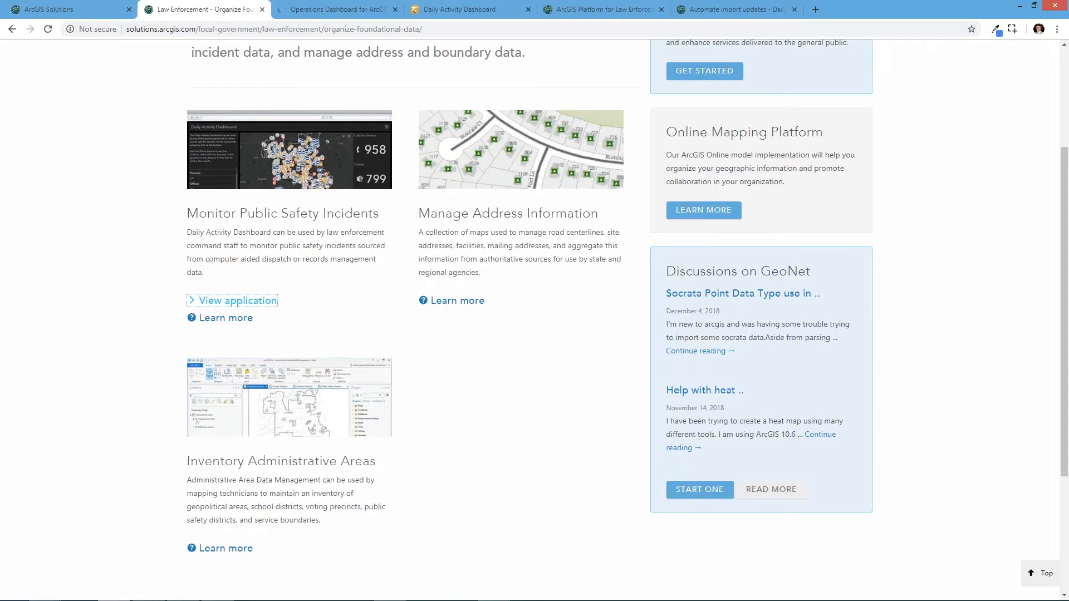
left_click(332, 15)
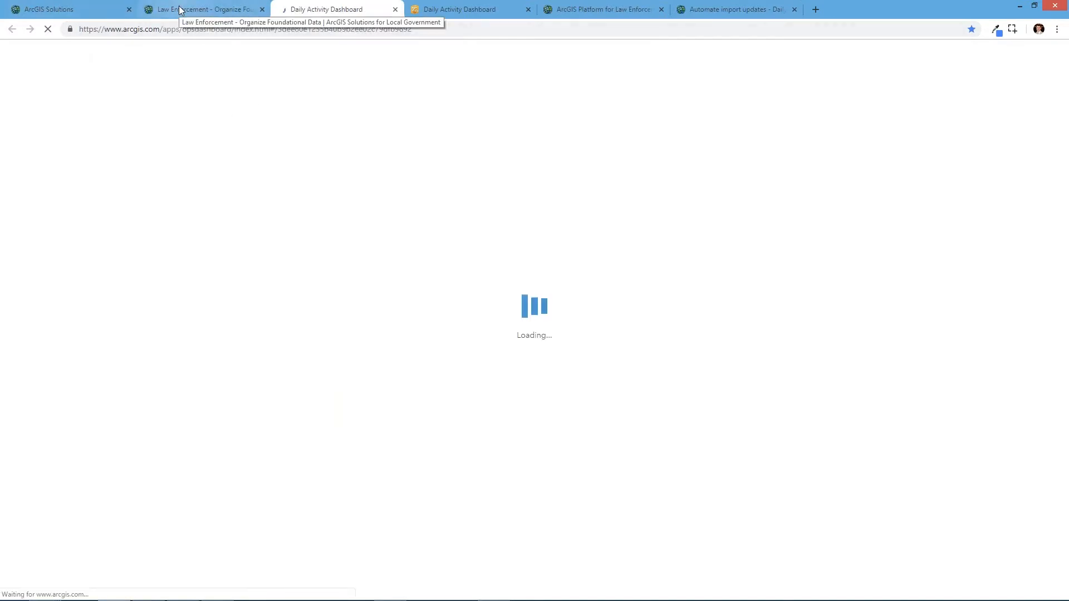
left_click(210, 9)
scroll(214, 401, "up", 1)
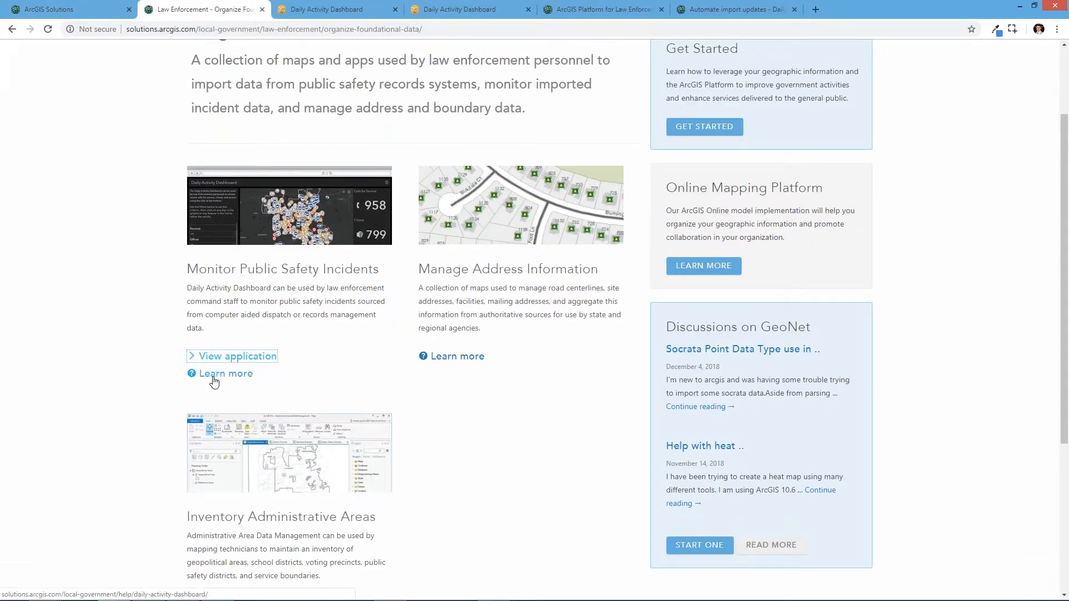
left_click(215, 377)
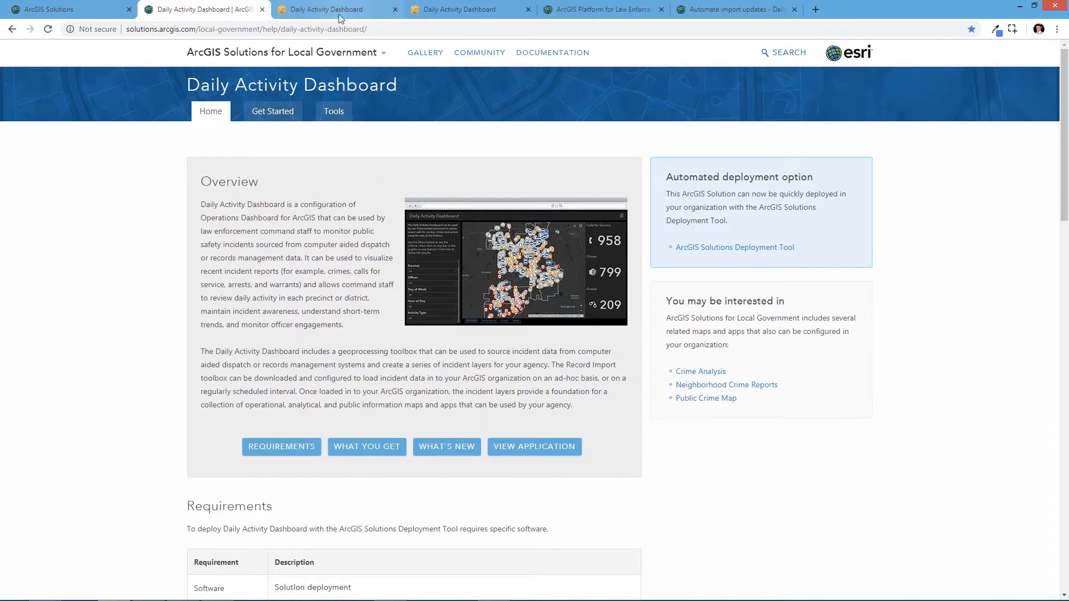
- Switch to the running Daily Activity Dashboard and display its Calls for Service tab
left_click(312, 12)
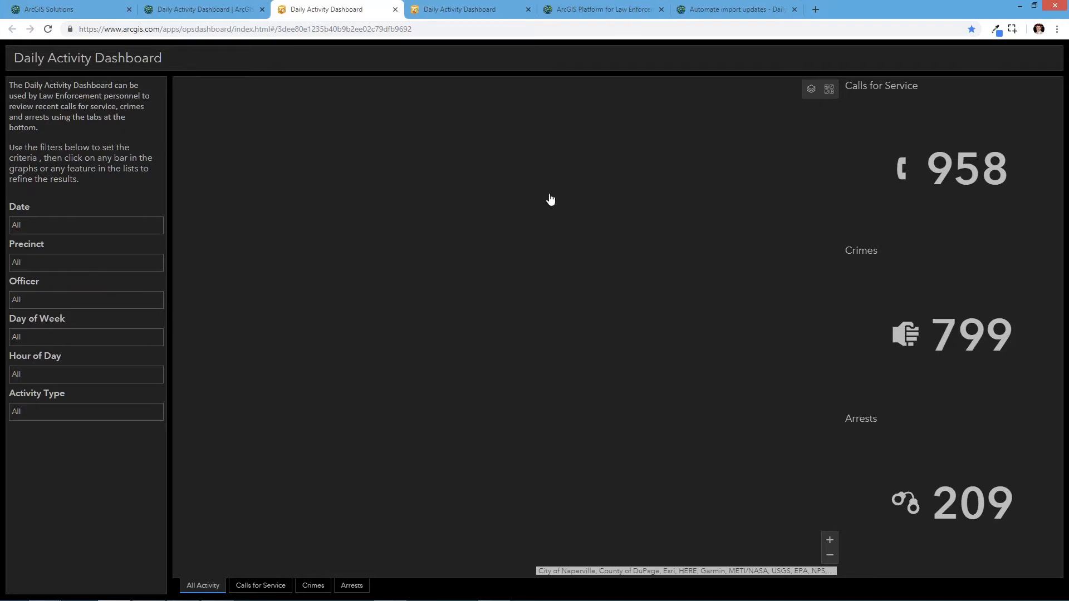
left_click(53, 32)
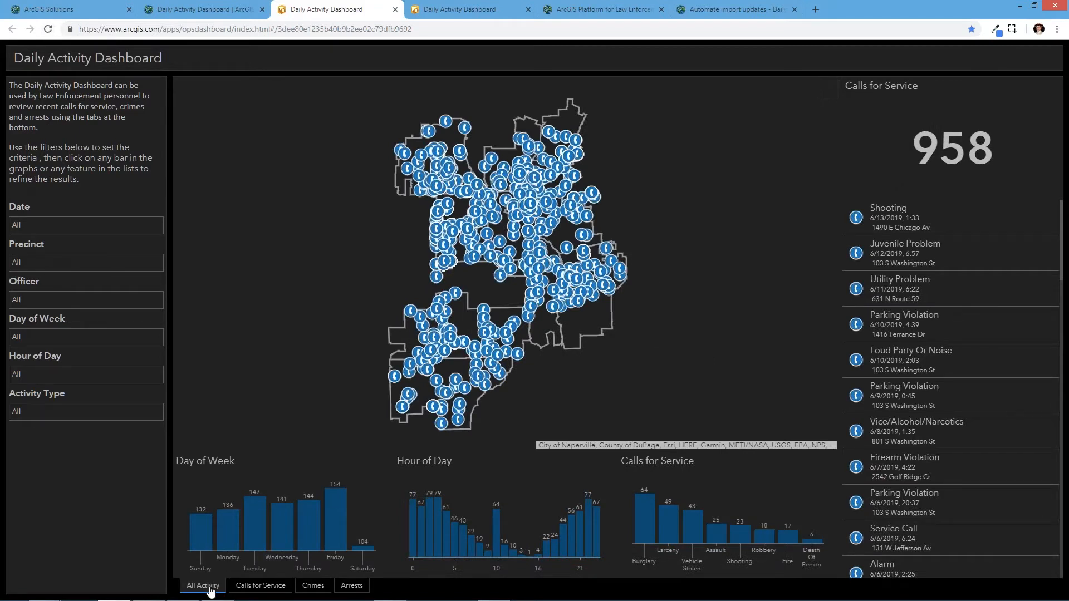
left_click(252, 586)
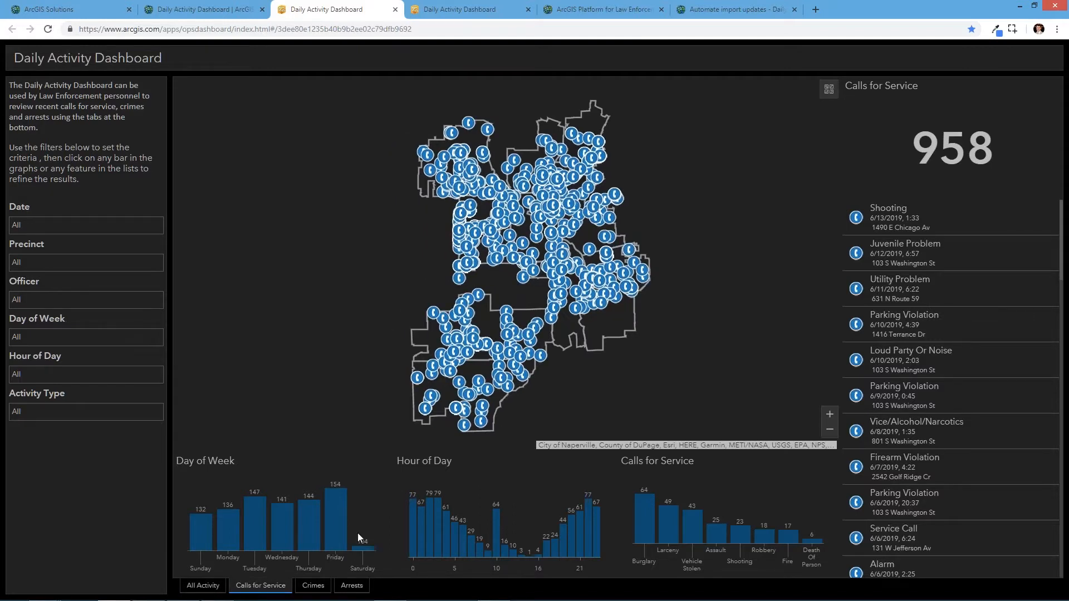
- Zoom into the map and inspect the Shooting call from the Calls for Service list, then close its popup
scroll(529, 228, "up", 5)
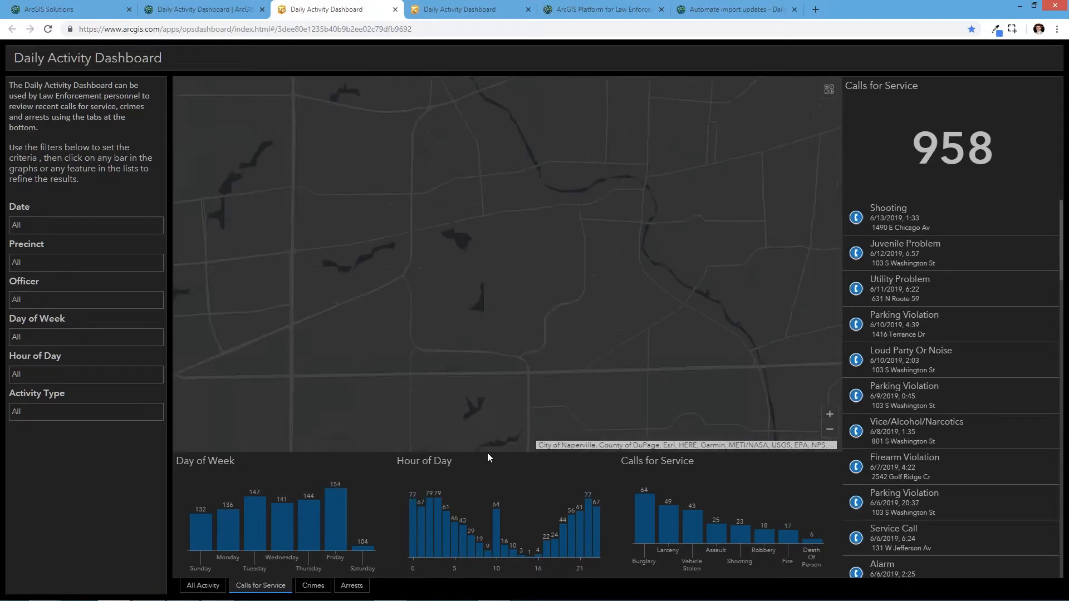
scroll(519, 409, "down", 3)
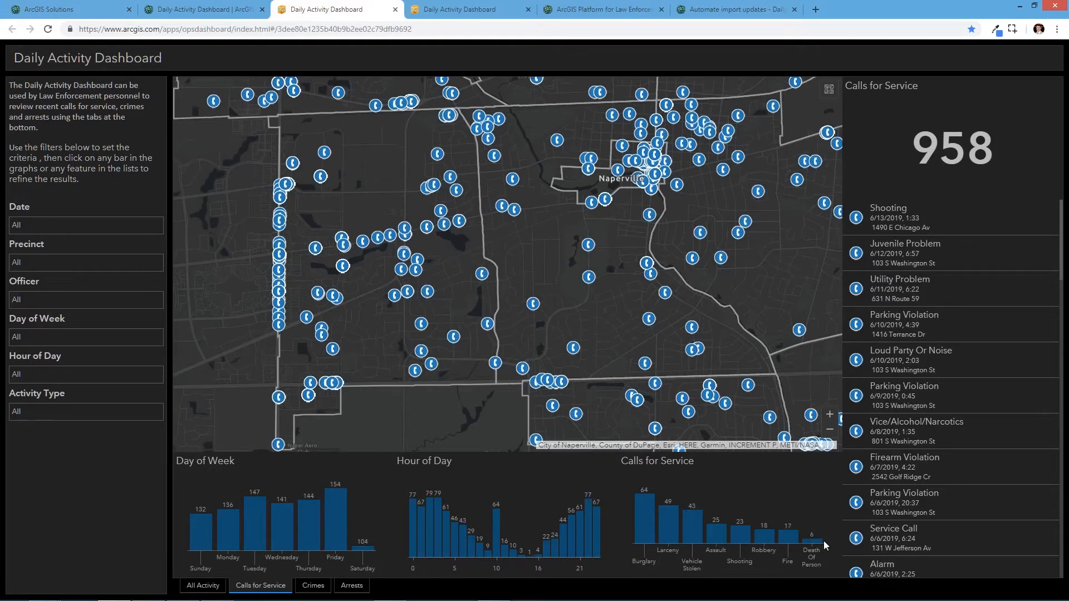
left_click(906, 225)
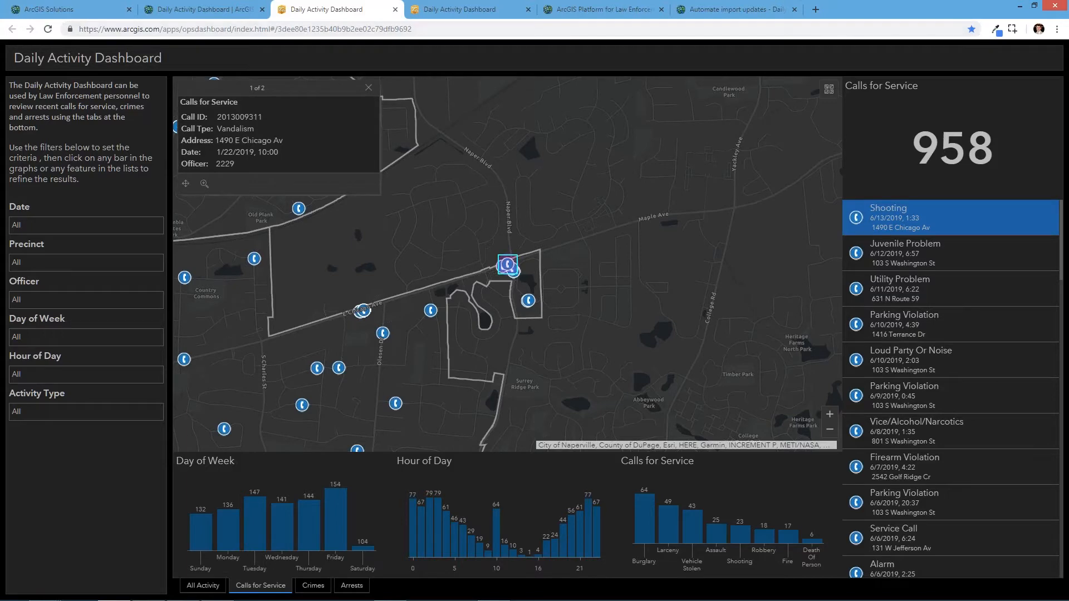
left_click(369, 88)
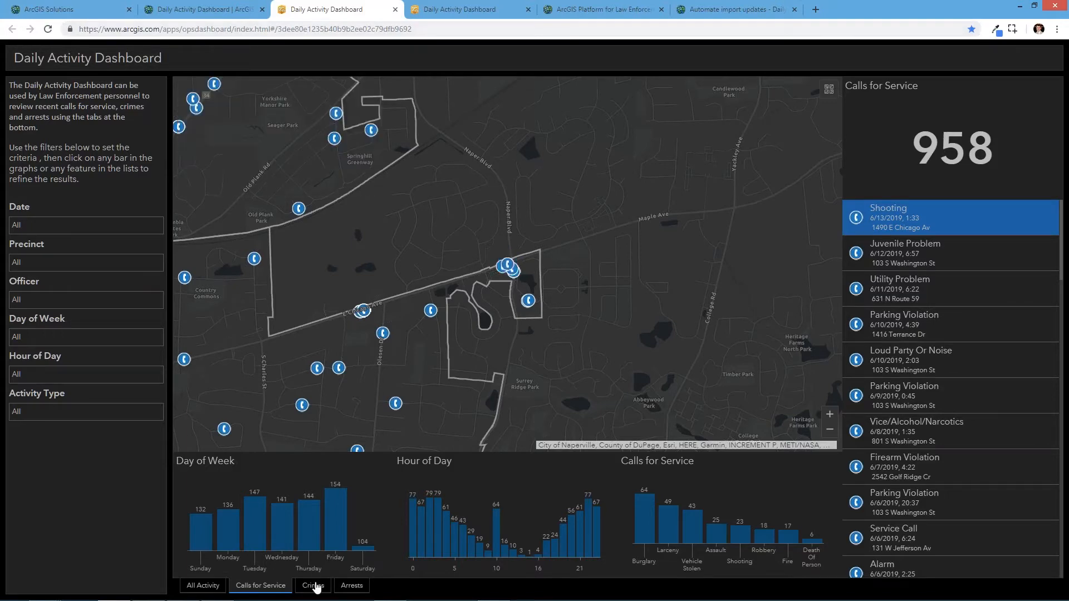
- Cycle through the Crimes, Arrests and All Activity tabs of the dashboard
left_click(314, 586)
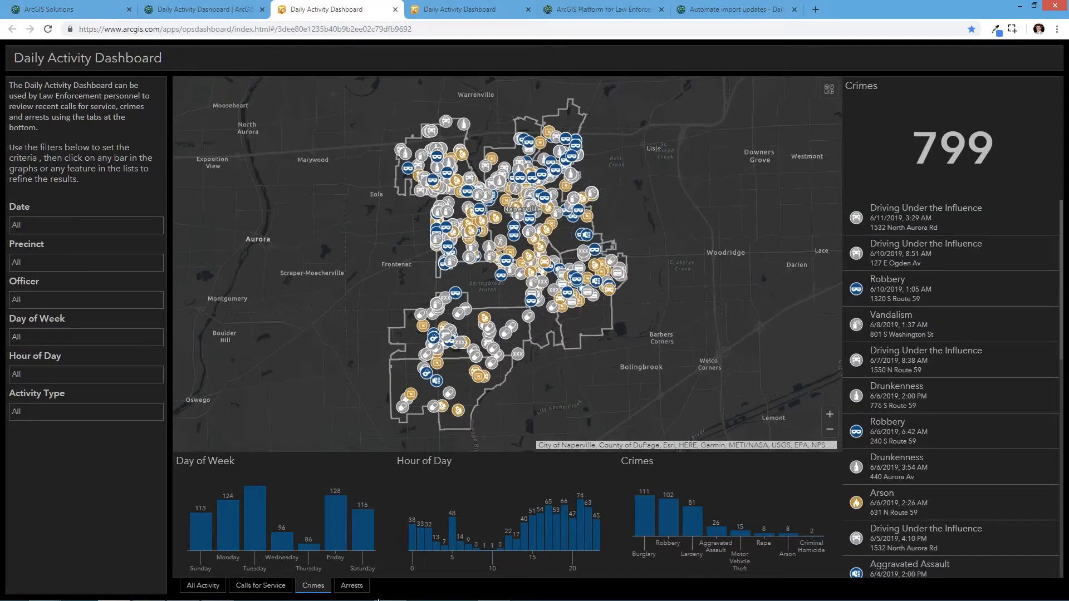
left_click(352, 585)
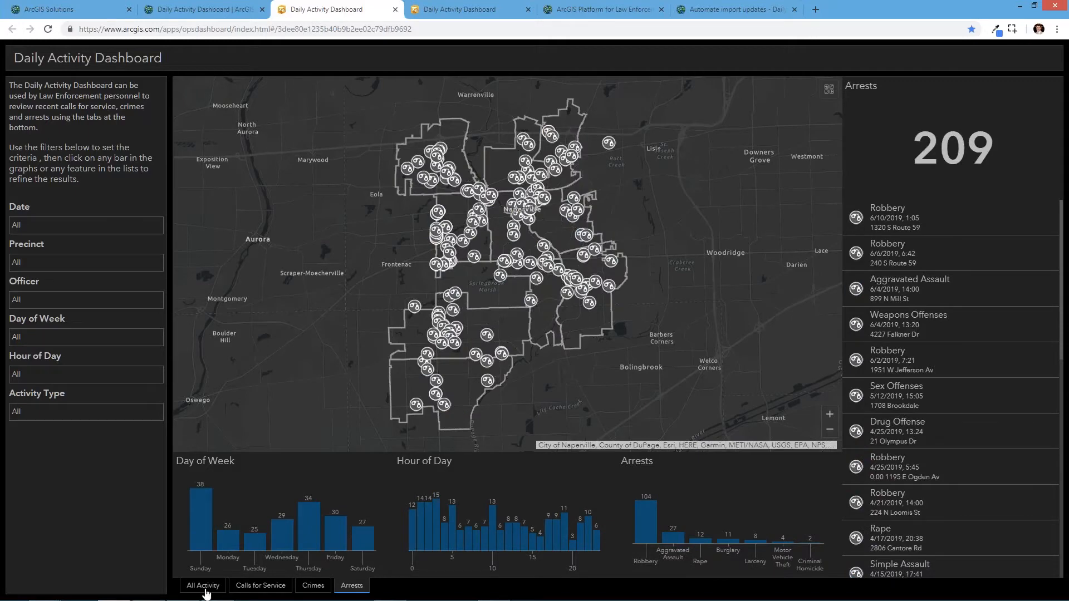
left_click(206, 591)
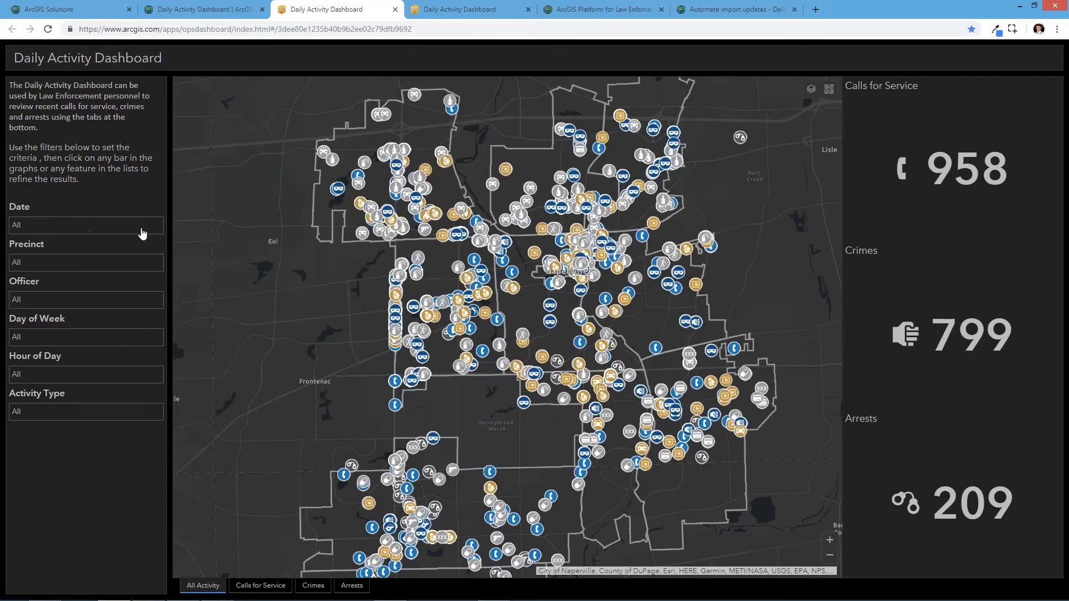
- Filter the dashboard Date to Last 7 days and review the Officer filter options
left_click(83, 225)
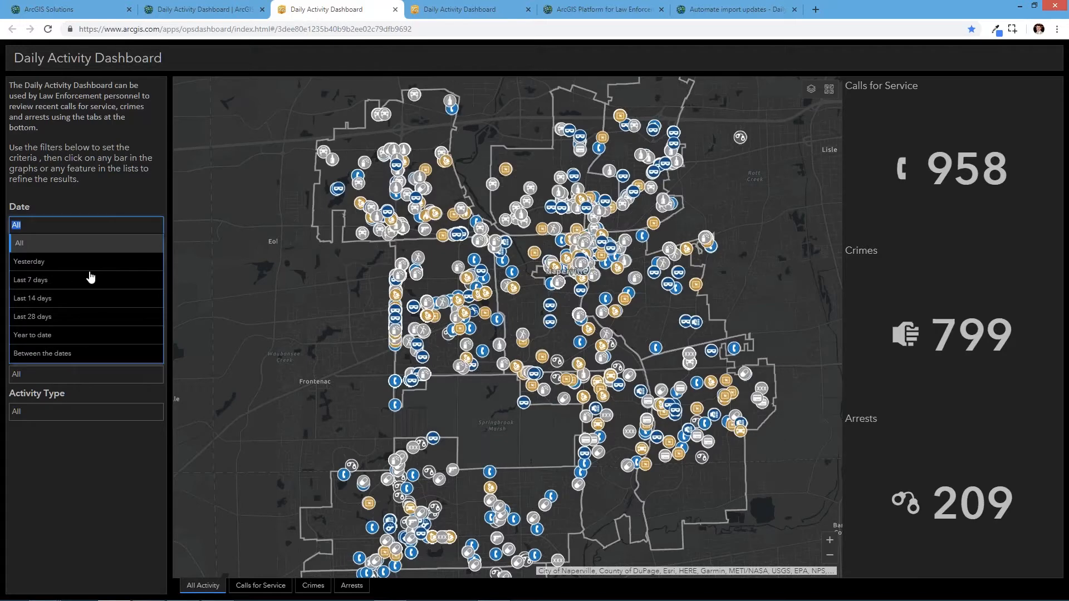
left_click(76, 283)
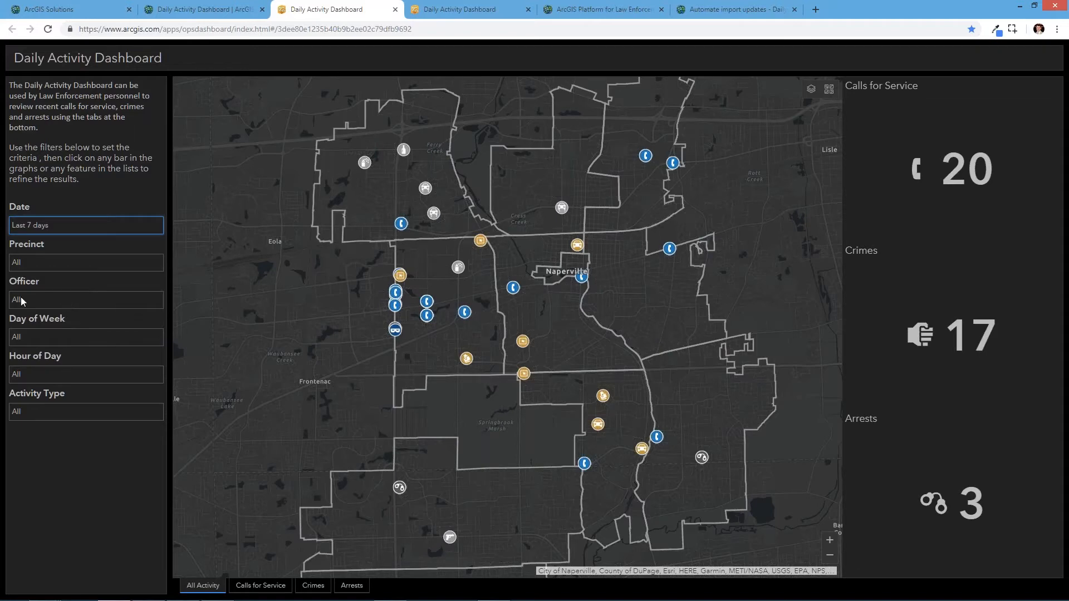
left_click(136, 303)
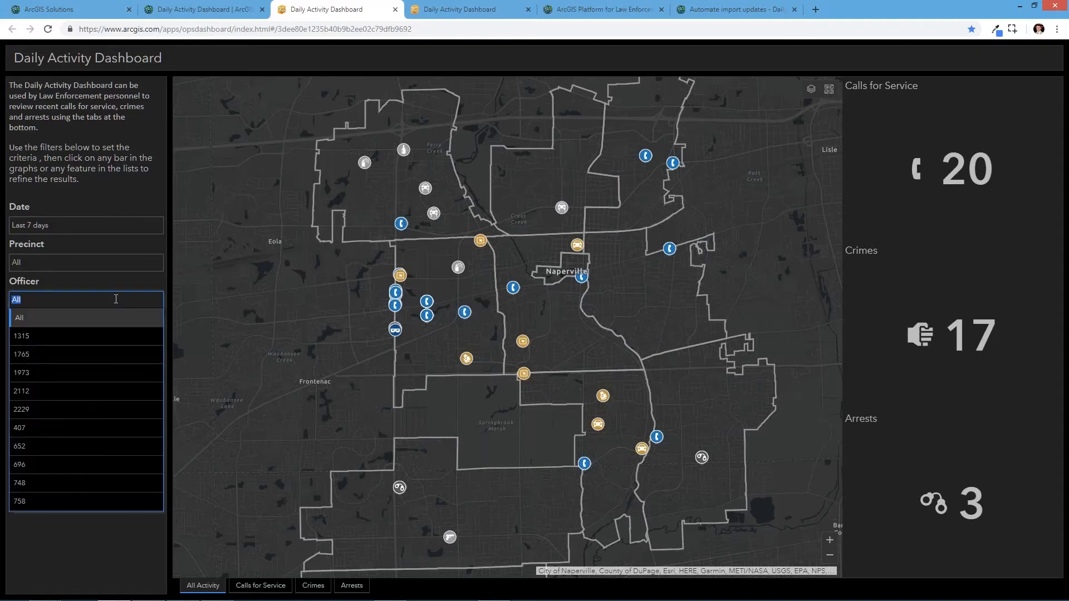
left_click(125, 282)
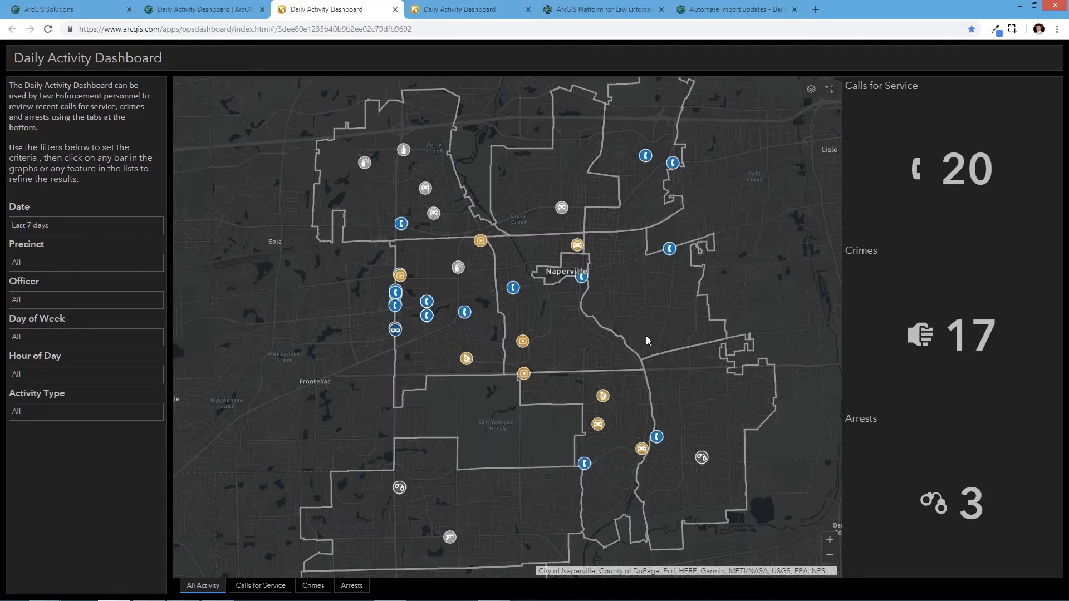
- Return to the Daily Activity Dashboard help page and open the Get Started Install add-in instructions
left_click(179, 14)
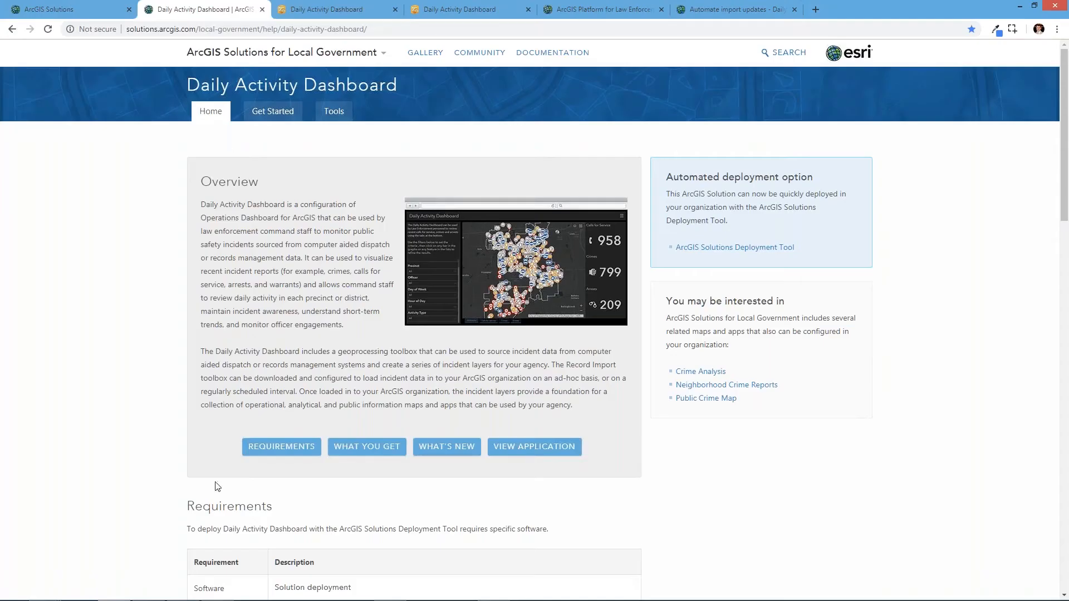
scroll(699, 417, "down", 2)
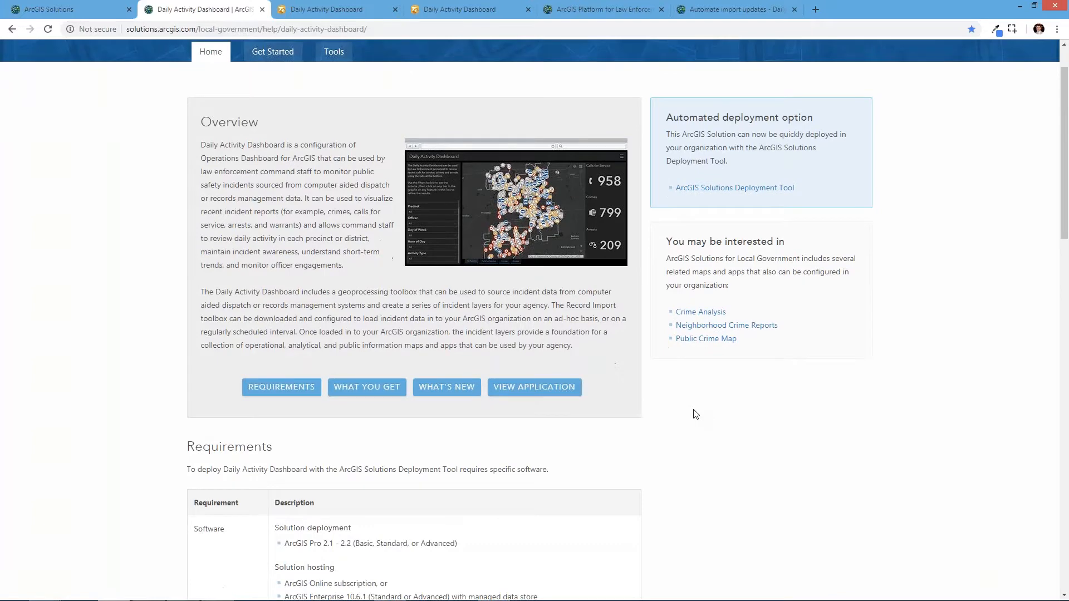
scroll(695, 415, "up", 2)
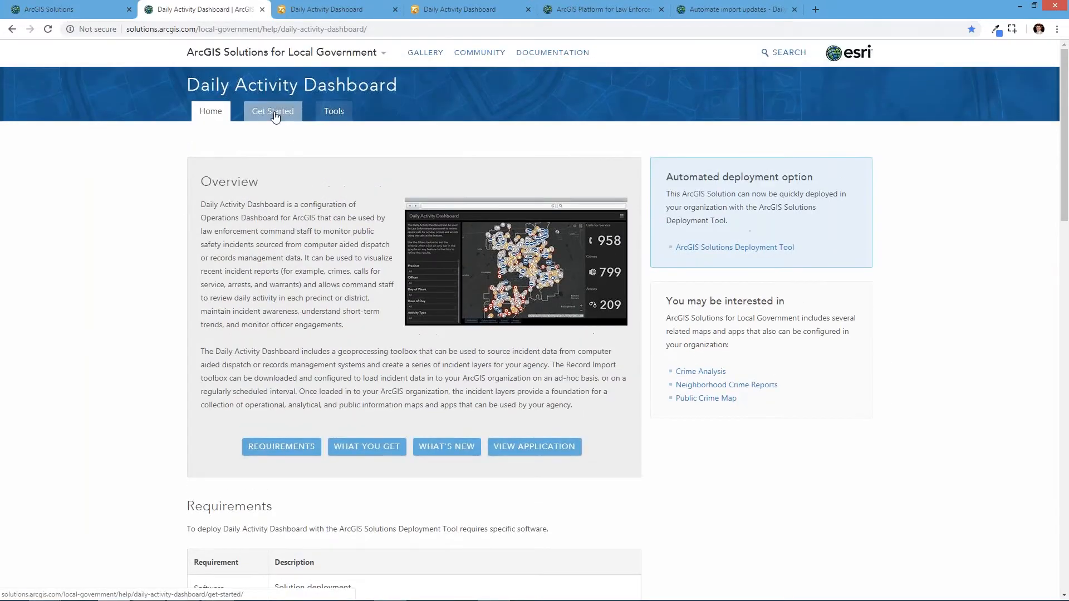
left_click(275, 115)
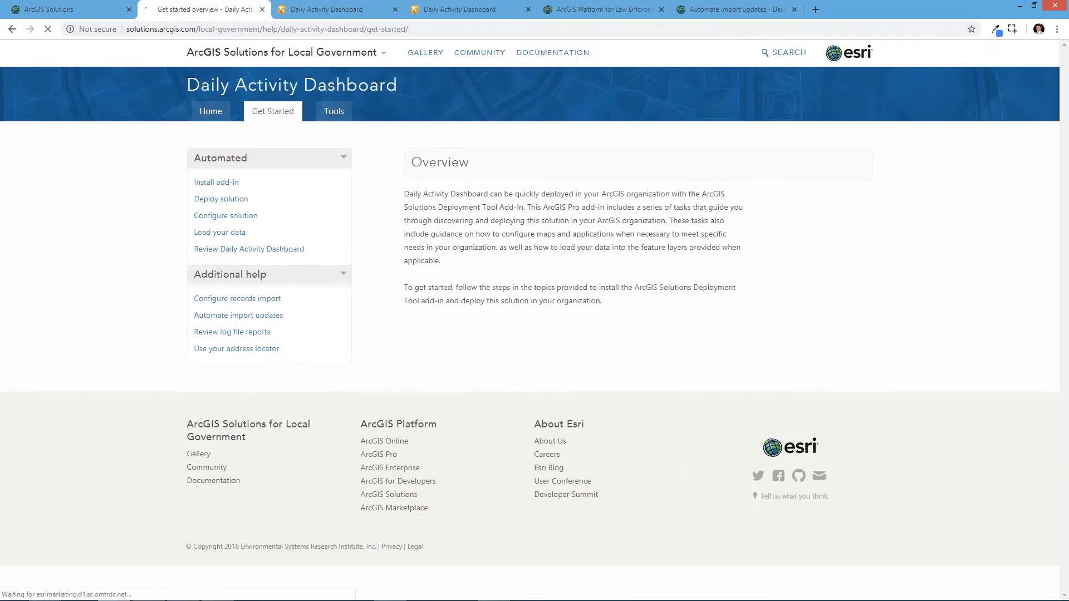
left_click(219, 187)
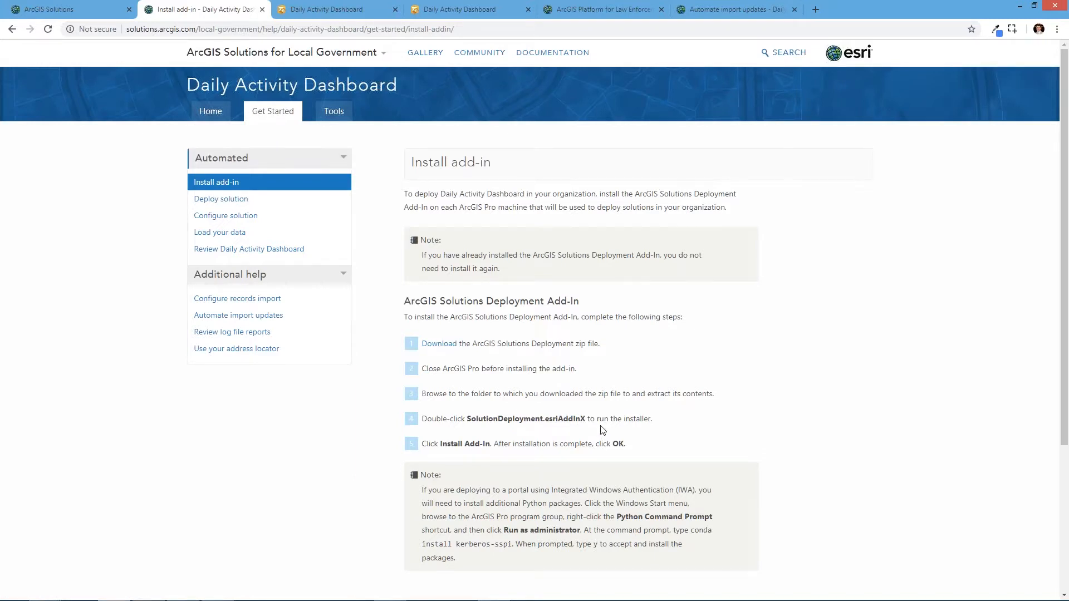
- Switch to ArcGIS Pro and open the ArcGIS Solutions Deployment Tool tasks
key("alt+Tab")
left_click(691, 295)
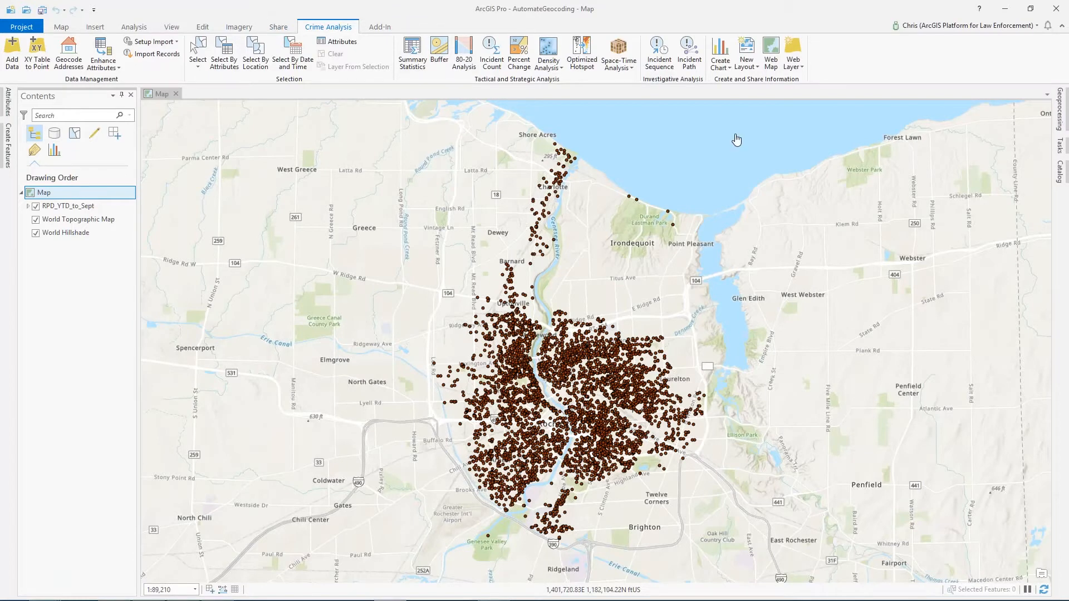
left_click(701, 189)
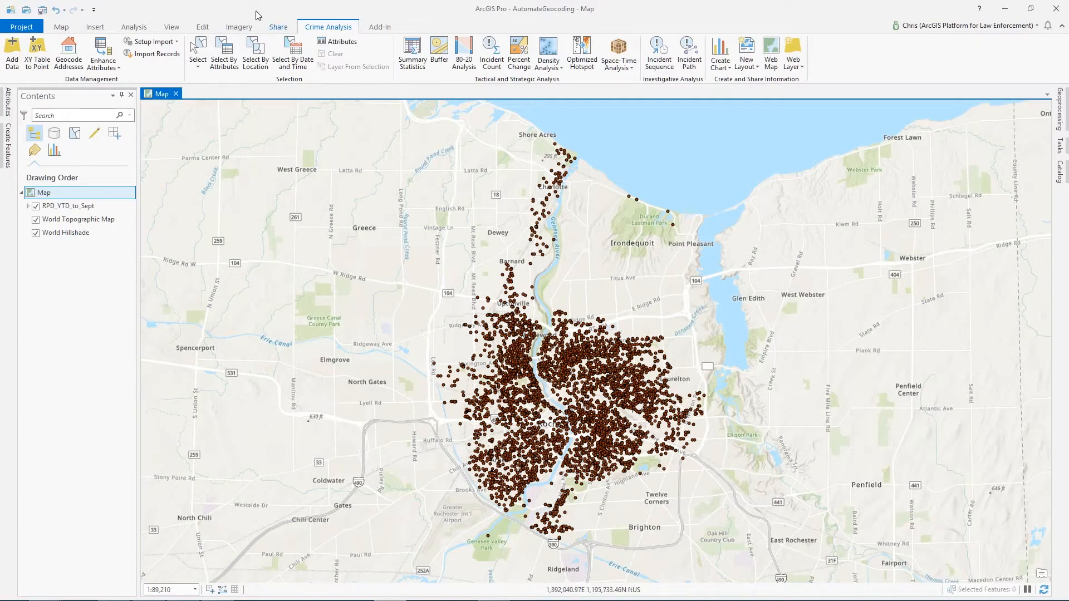
left_click(278, 28)
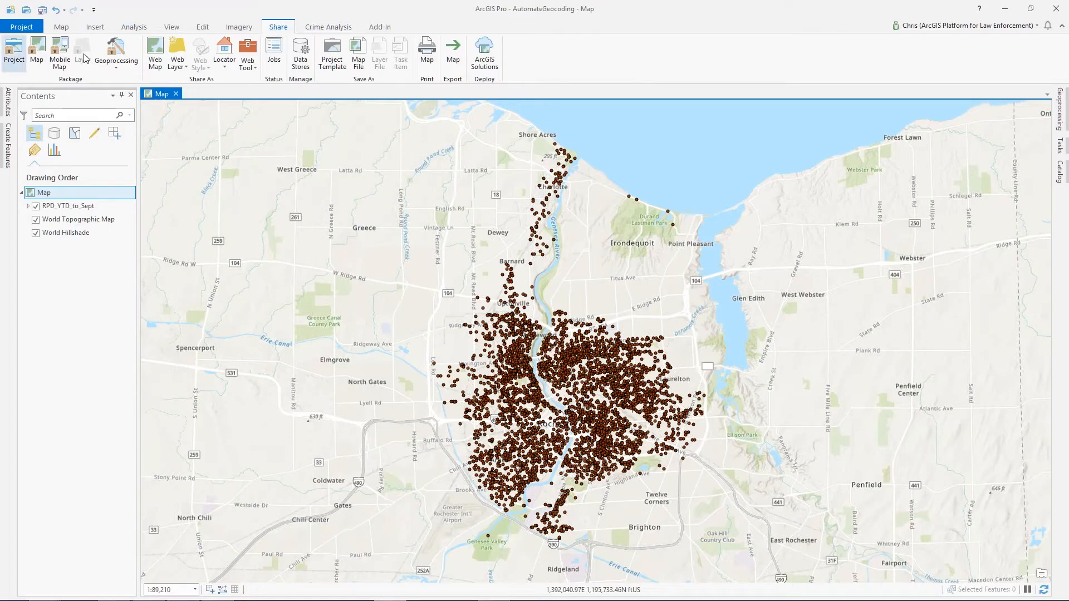
left_click(487, 64)
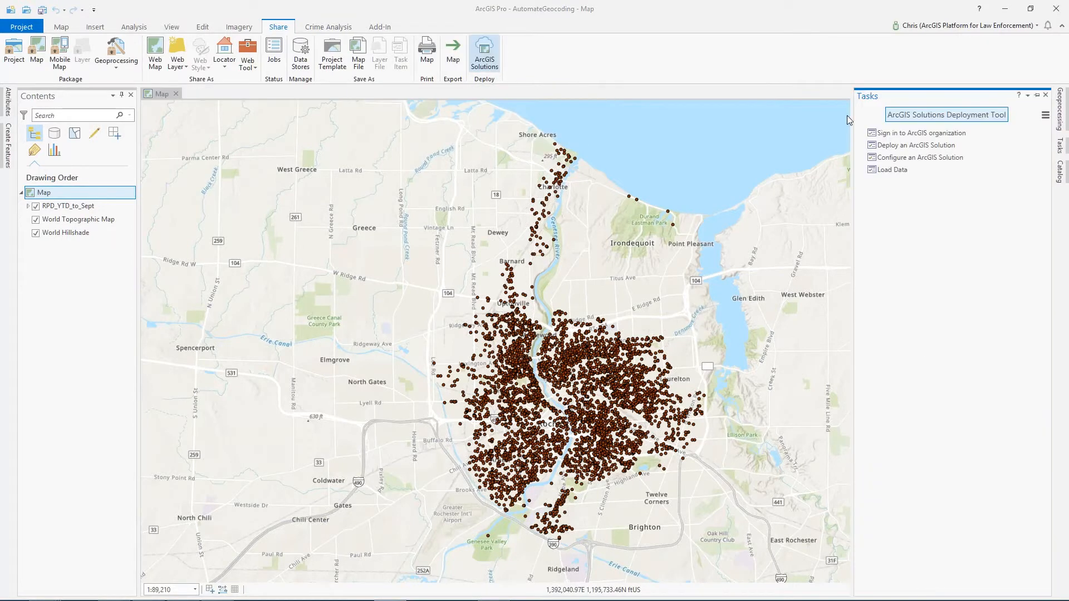
- Widen the Tasks pane and open the Deploy an ArcGIS Solution task
left_click_drag(853, 156, 794, 153)
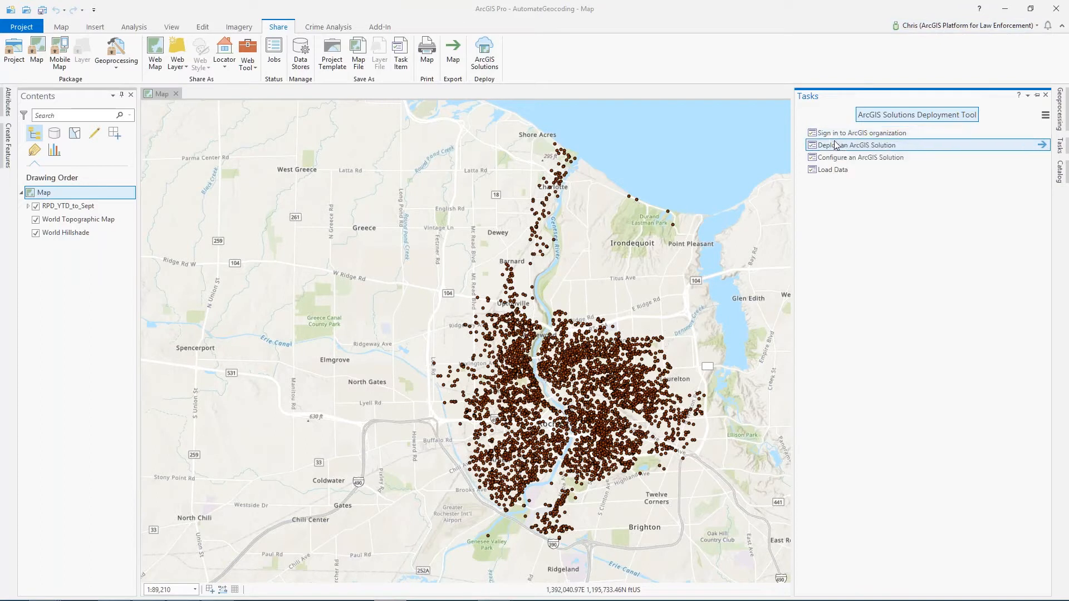
left_click(1042, 146)
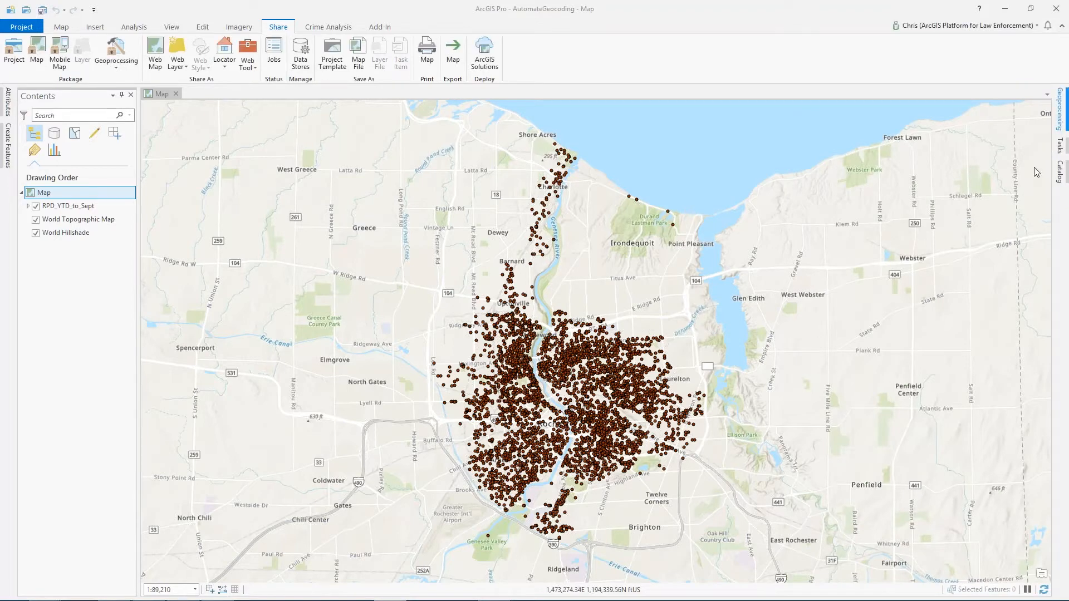
left_click(1058, 131)
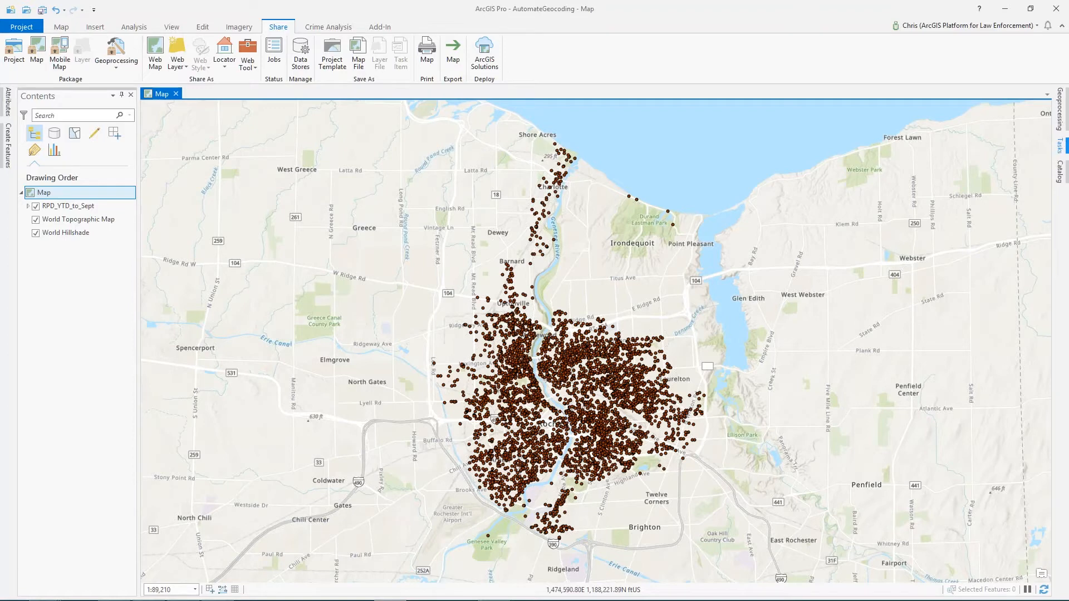
left_click(1060, 146)
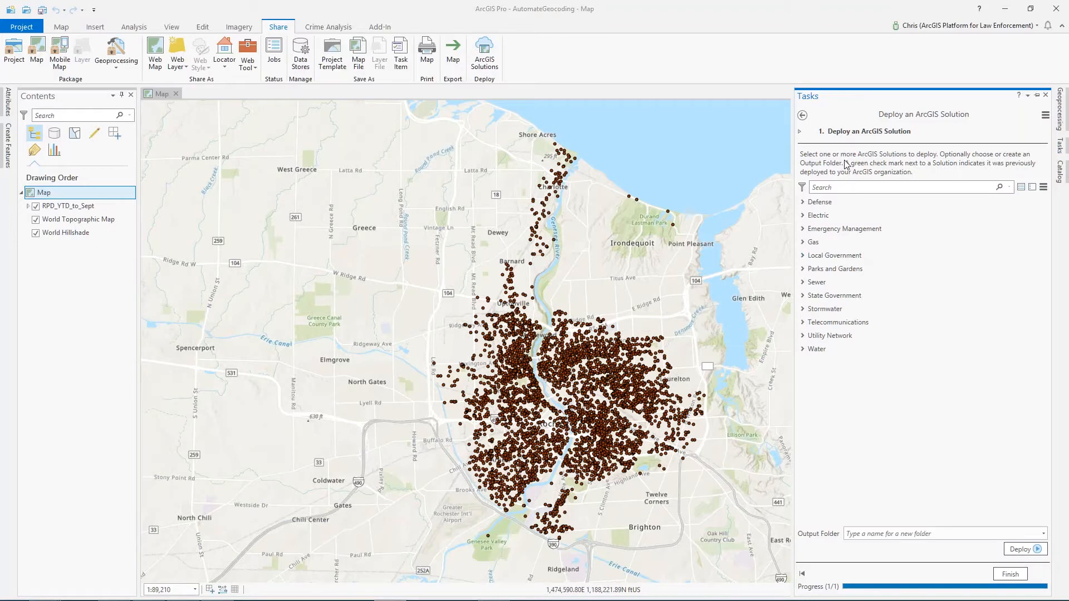
- Expand the Local Government solutions and select Daily Activity Dashboard for deployment
left_click(803, 258)
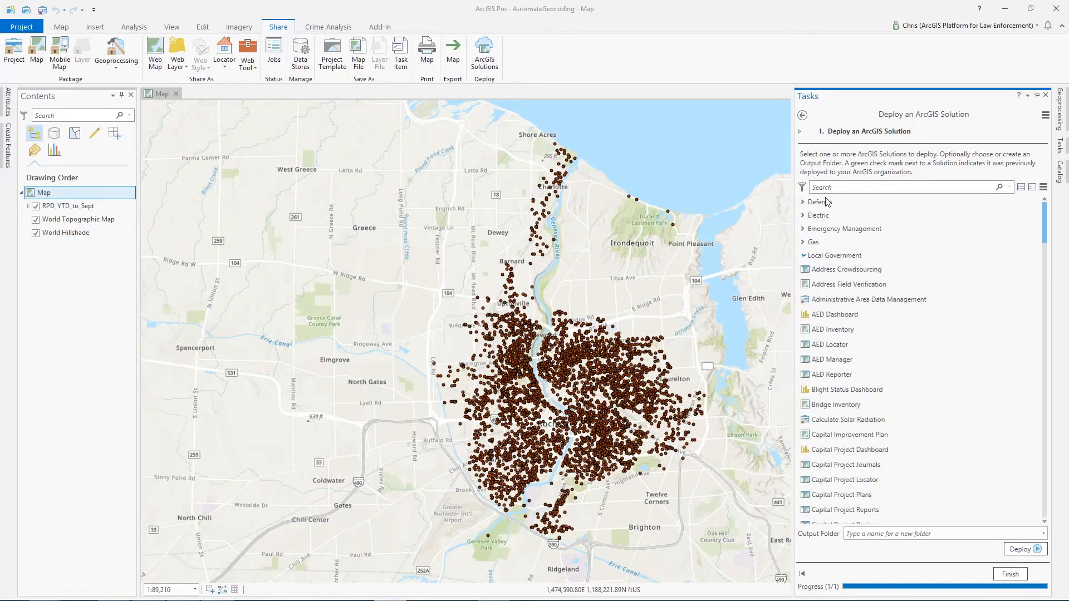
left_click_drag(1045, 222, 1044, 269)
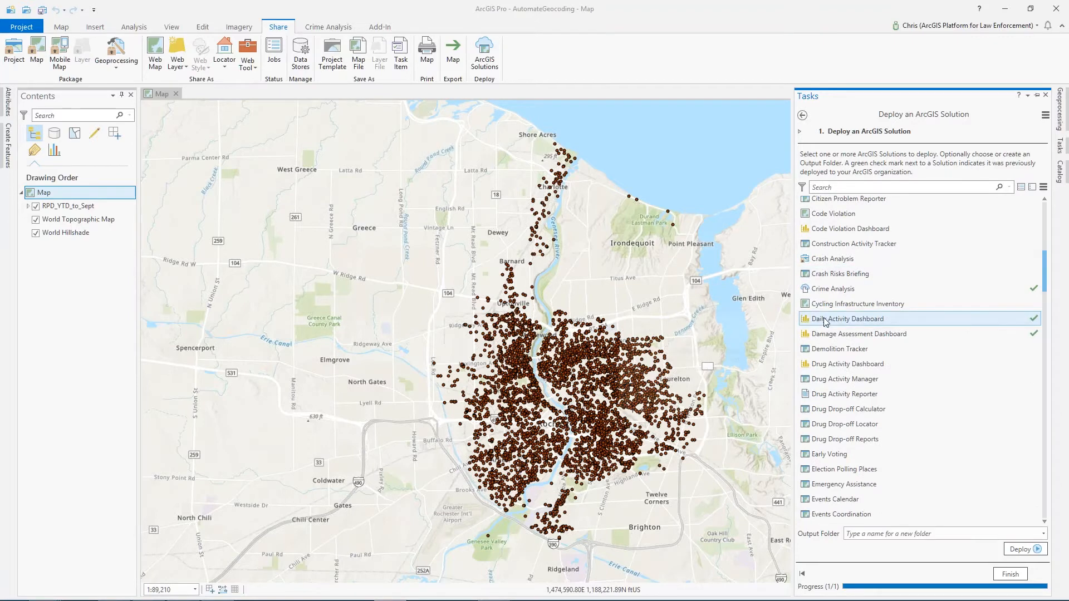
left_click(849, 321)
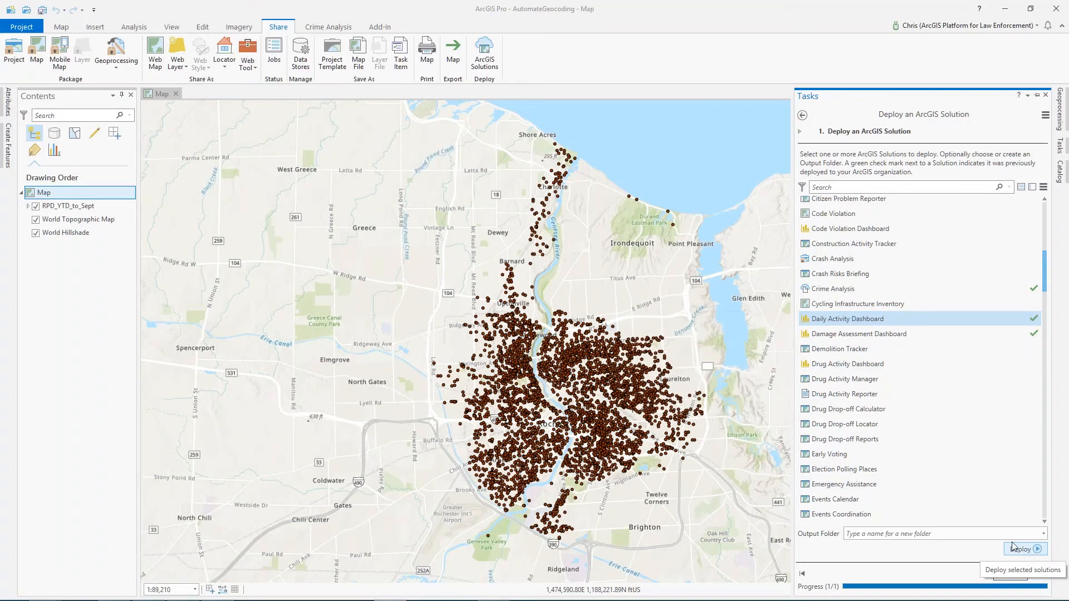
left_click(858, 333, "ctrl")
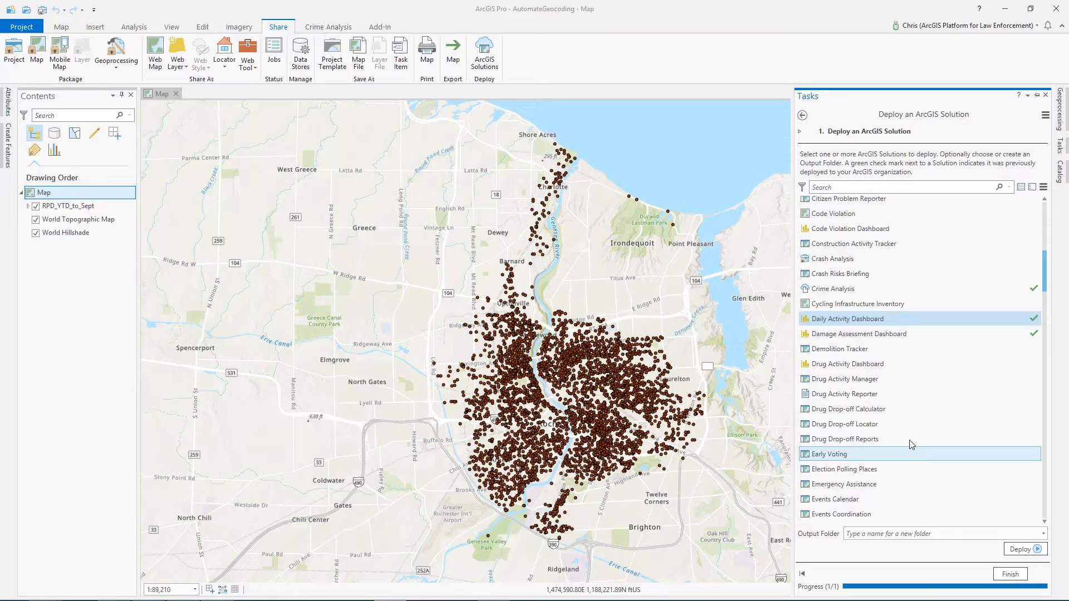
- Switch to the browser and browse the organization's content to the December 2018 Webinar folder
key("alt+Tab")
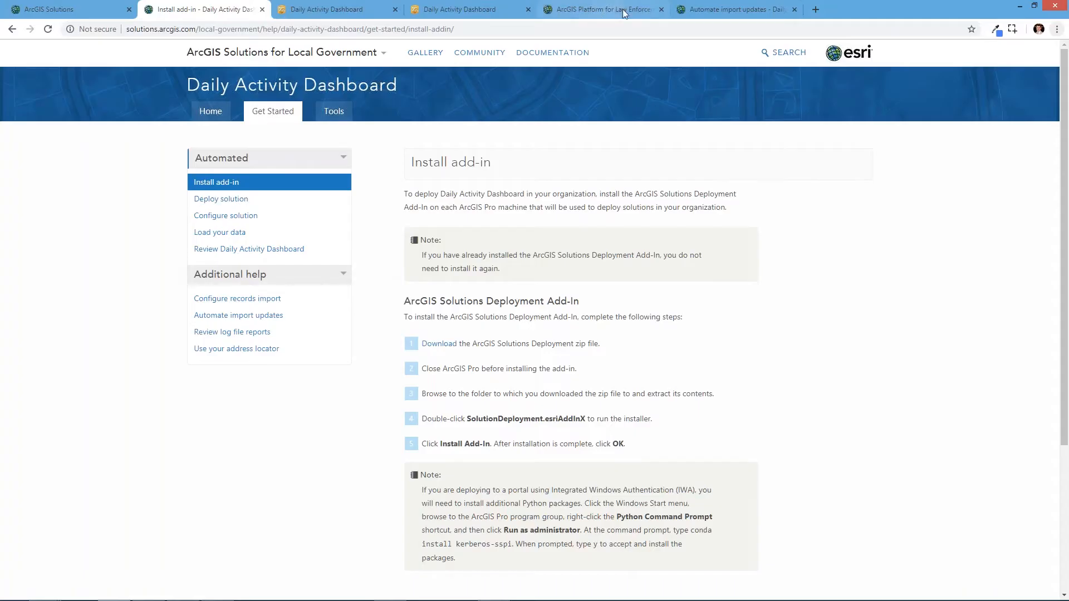
left_click(623, 9)
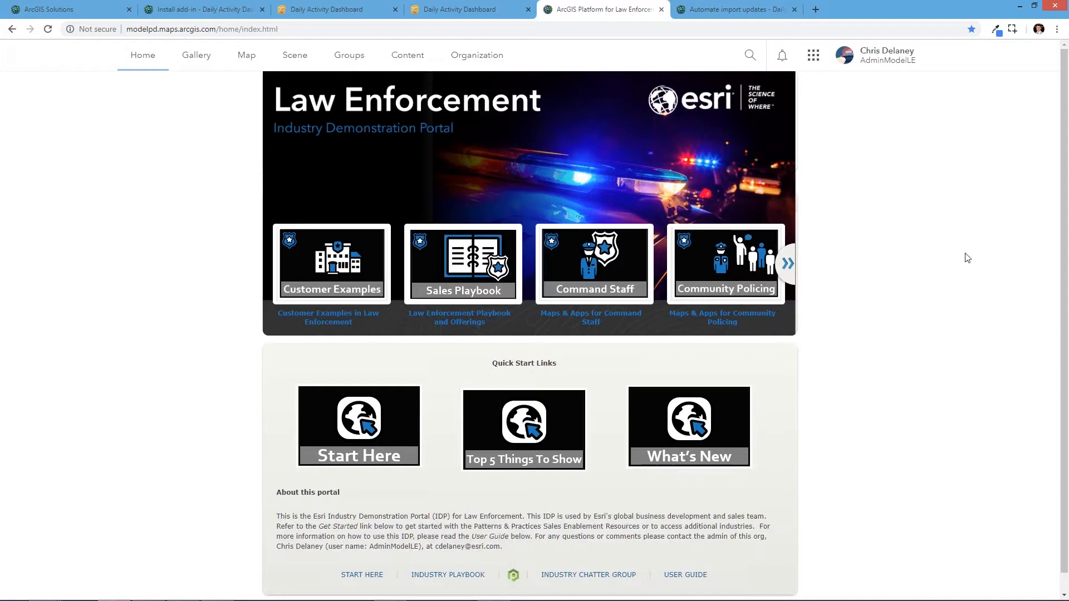
left_click(400, 57)
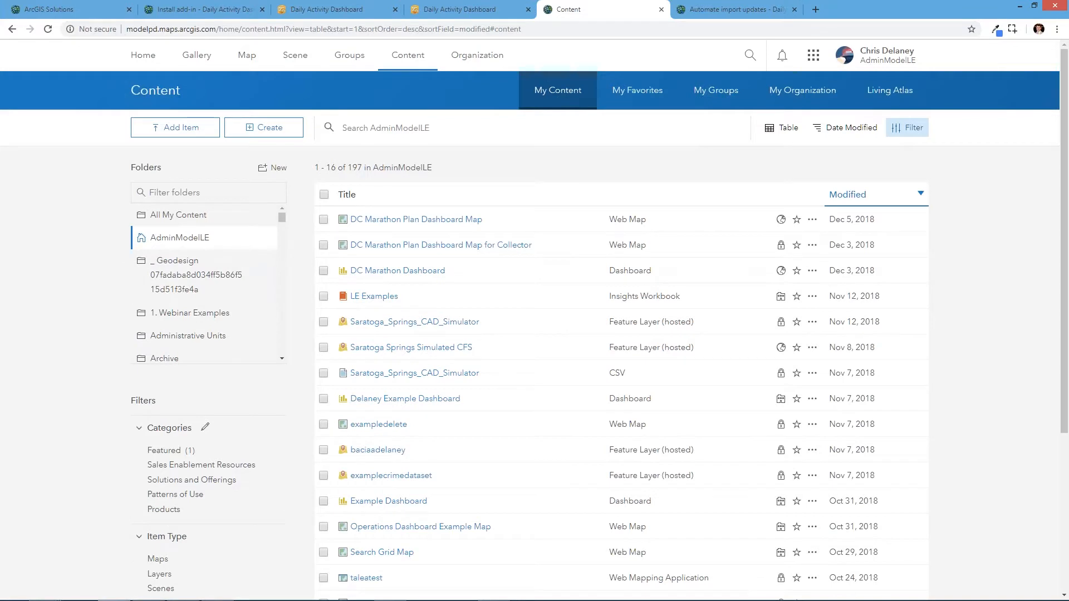
left_click_drag(283, 222, 289, 260)
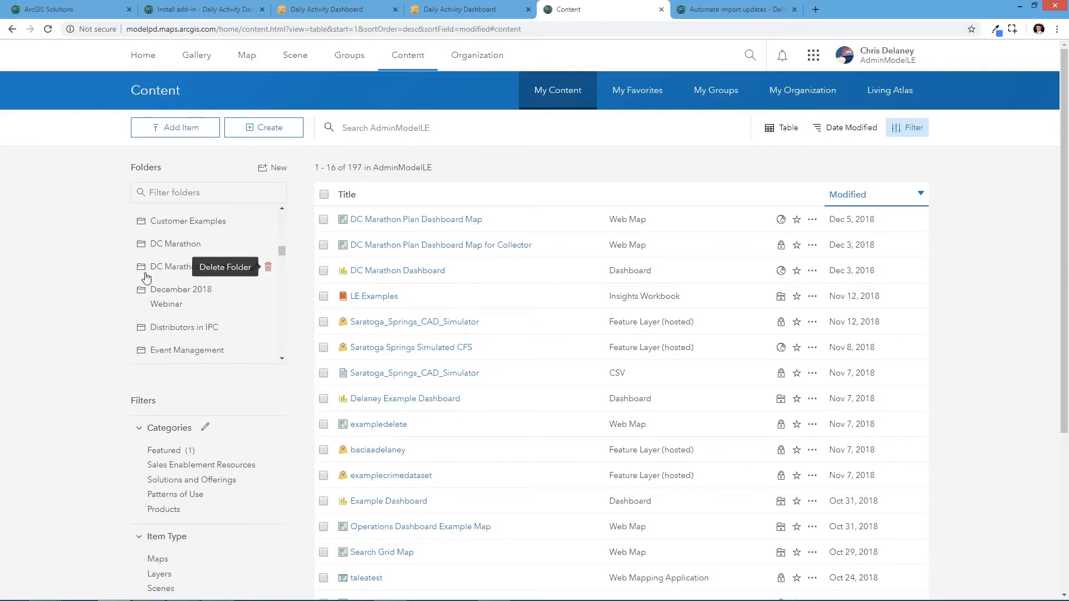
left_click(163, 301)
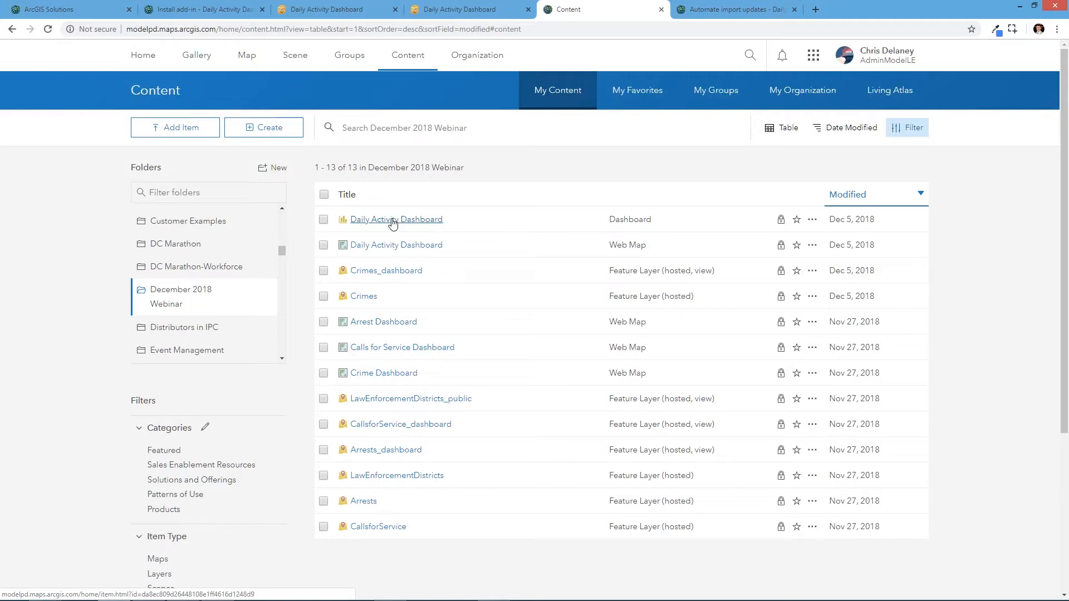
- Close the public Daily Activity Dashboard tab and pan the map of the organization's deployed dashboard
left_click(452, 11)
left_click(339, 5)
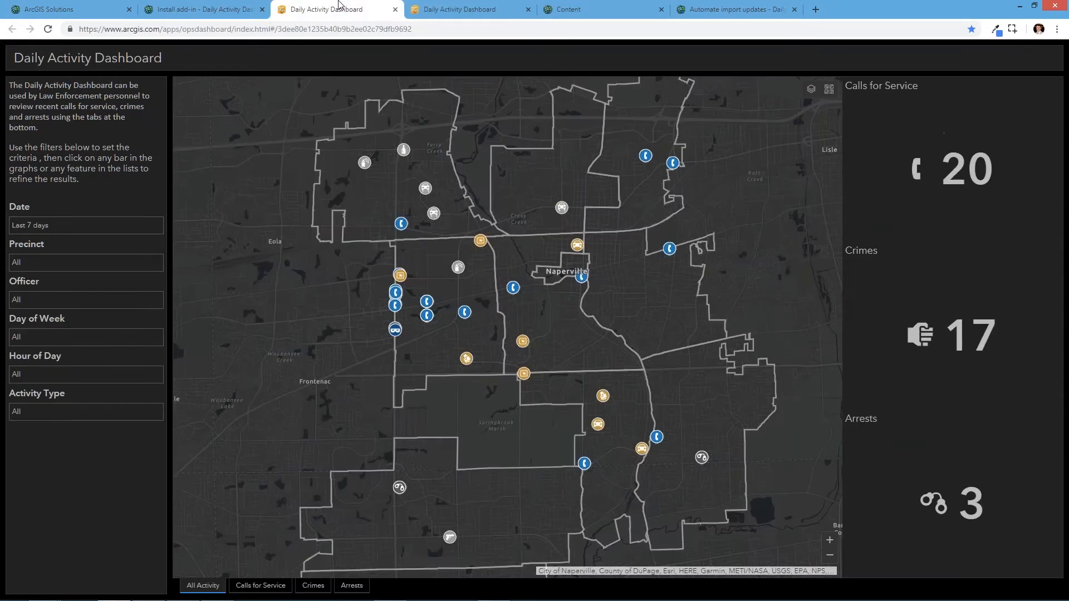
left_click(394, 9)
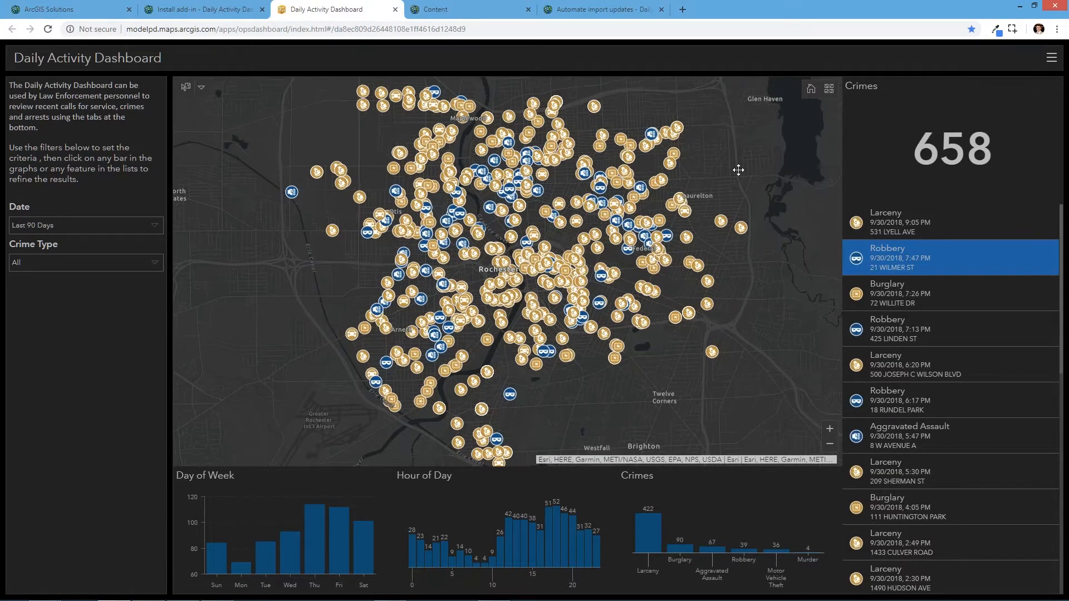
left_click_drag(738, 170, 748, 167)
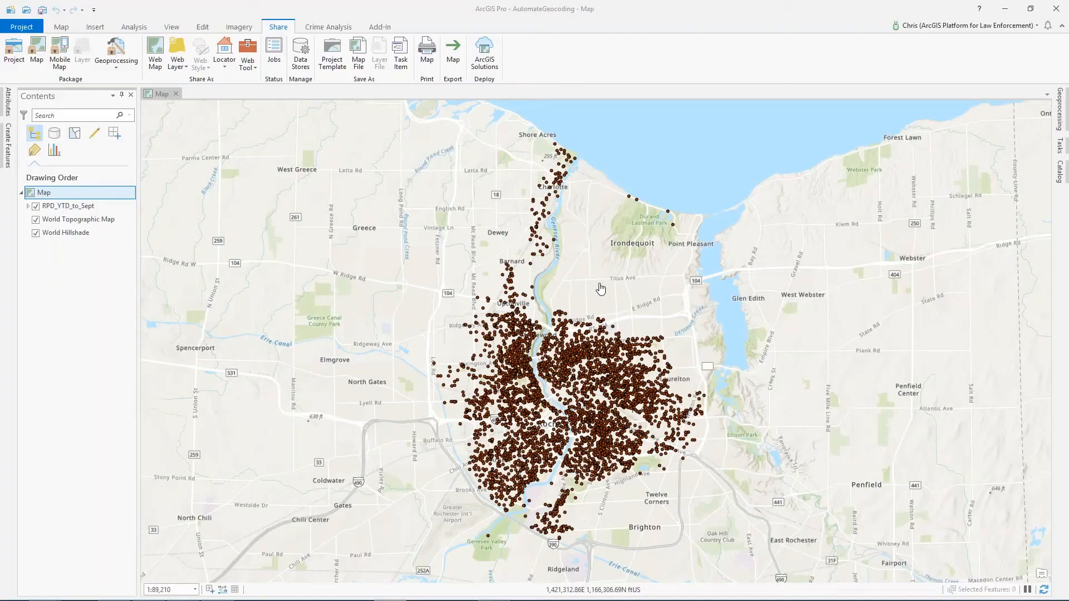
- Switch to ArcGIS Pro and expand the RPD_YTD_to_Sept layer's legend
left_click(601, 288)
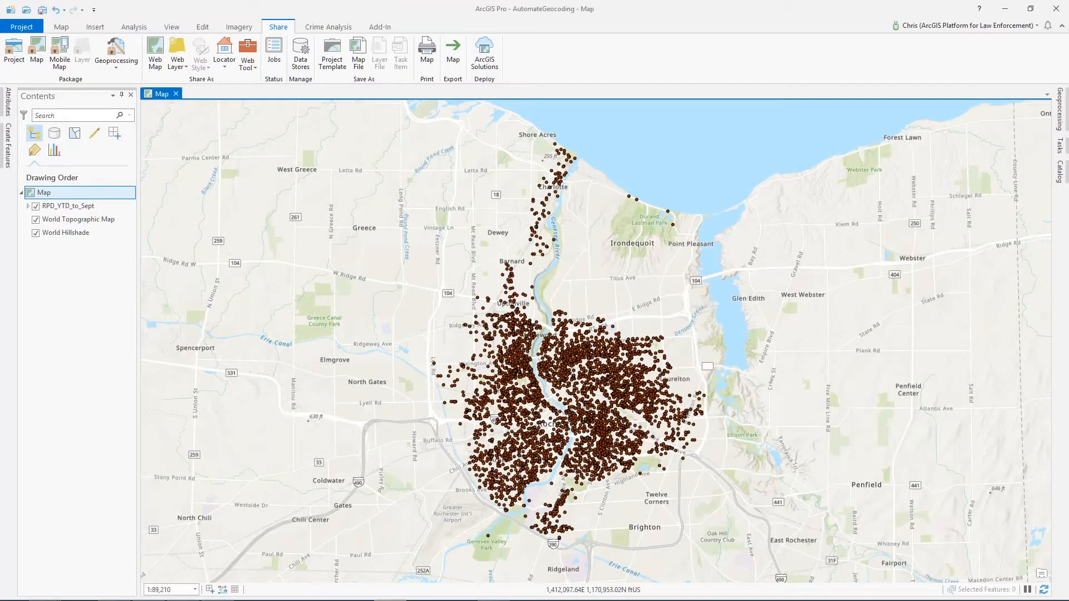
left_click(28, 206)
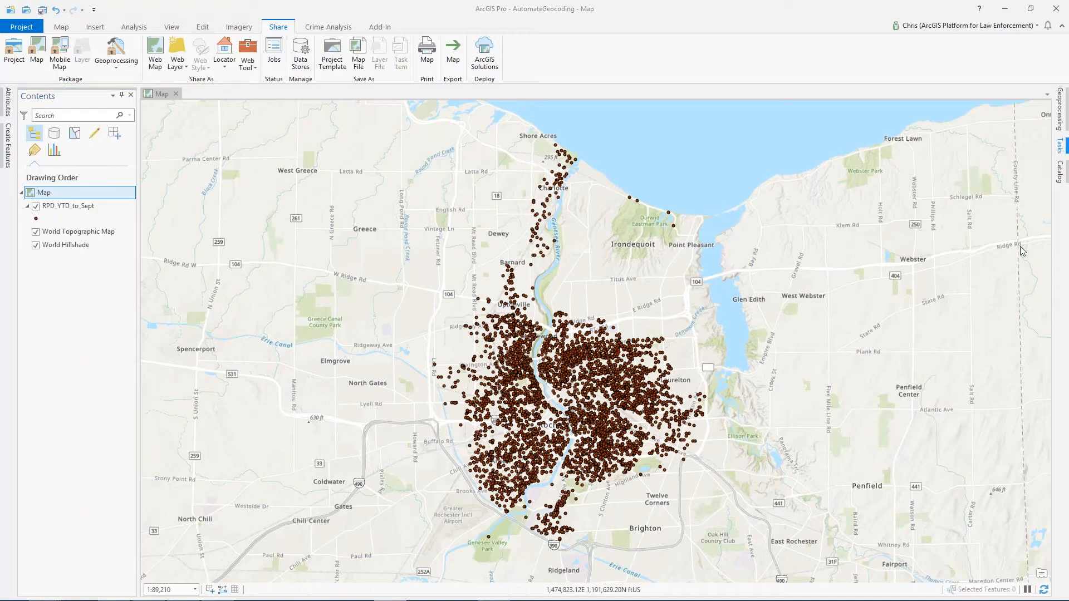
- Interrupt the Deploy an ArcGIS Solution task and open the Load Data task instead
left_click(1060, 149)
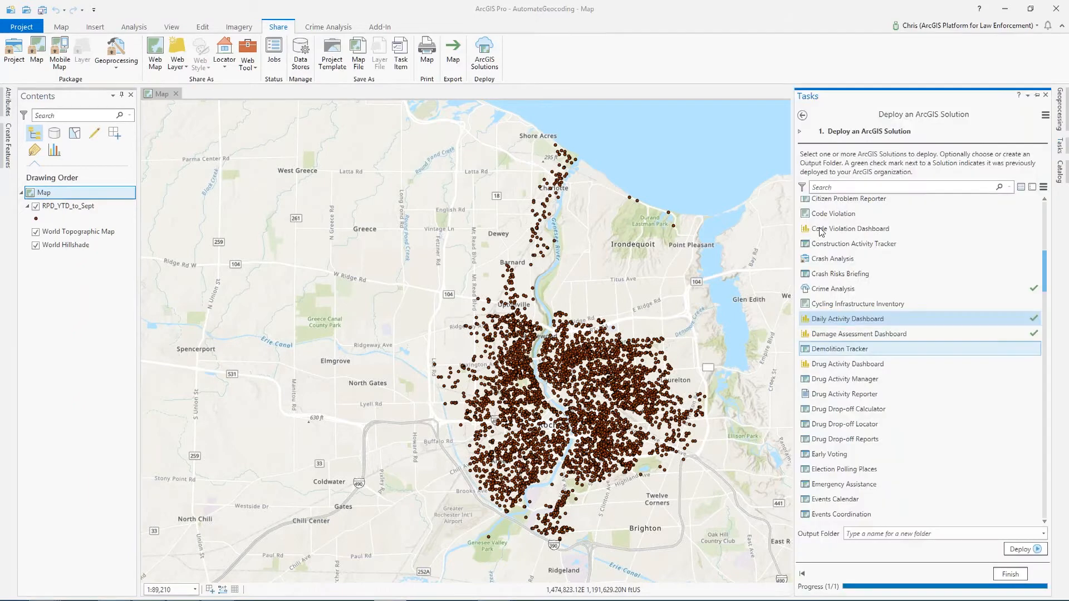
left_click(803, 115)
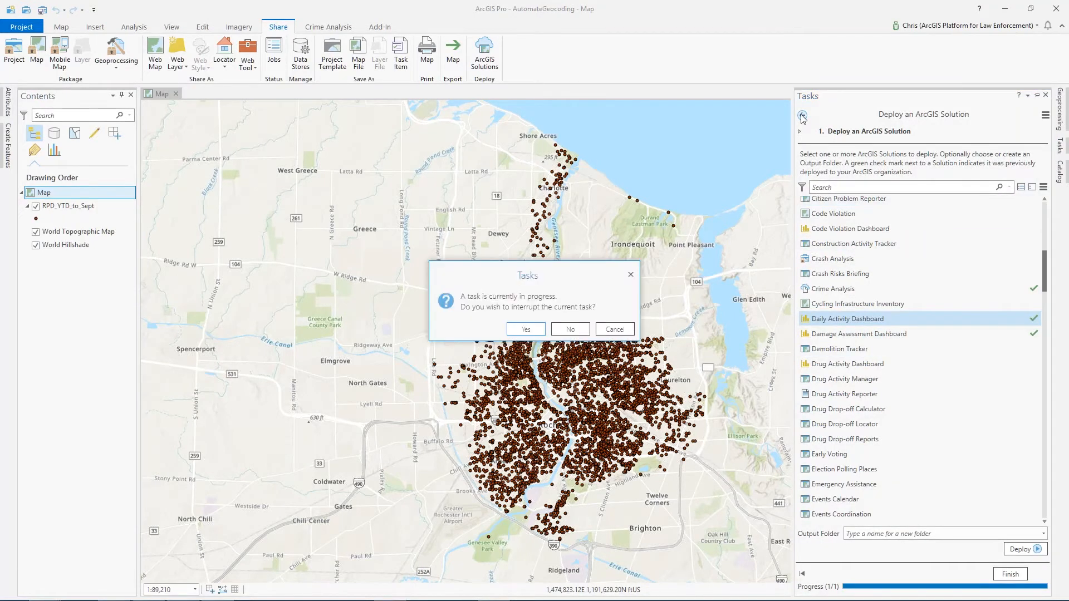
left_click(545, 334)
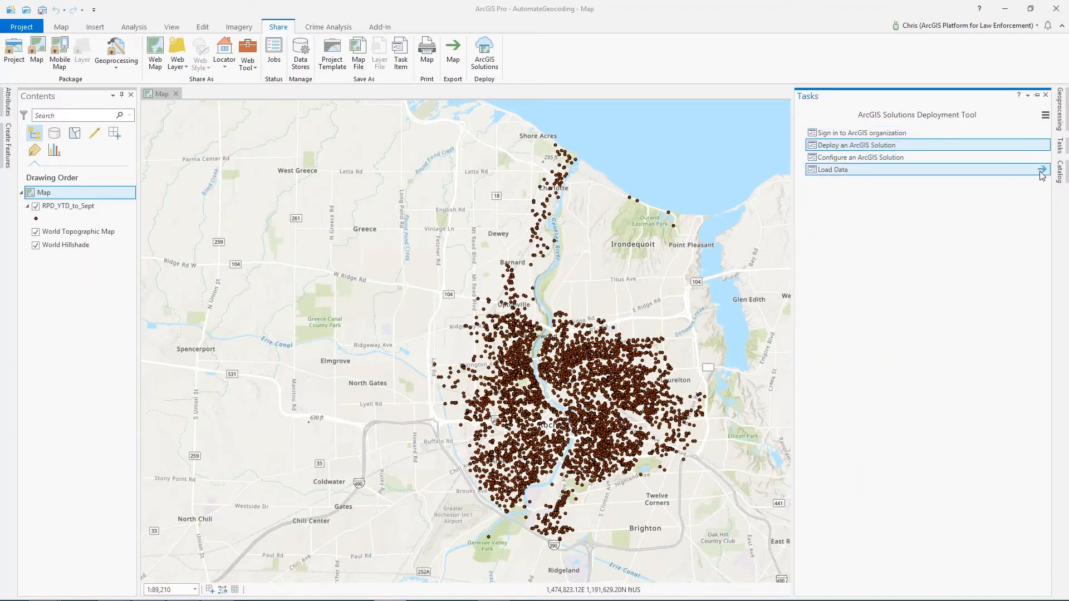
left_click(1042, 169)
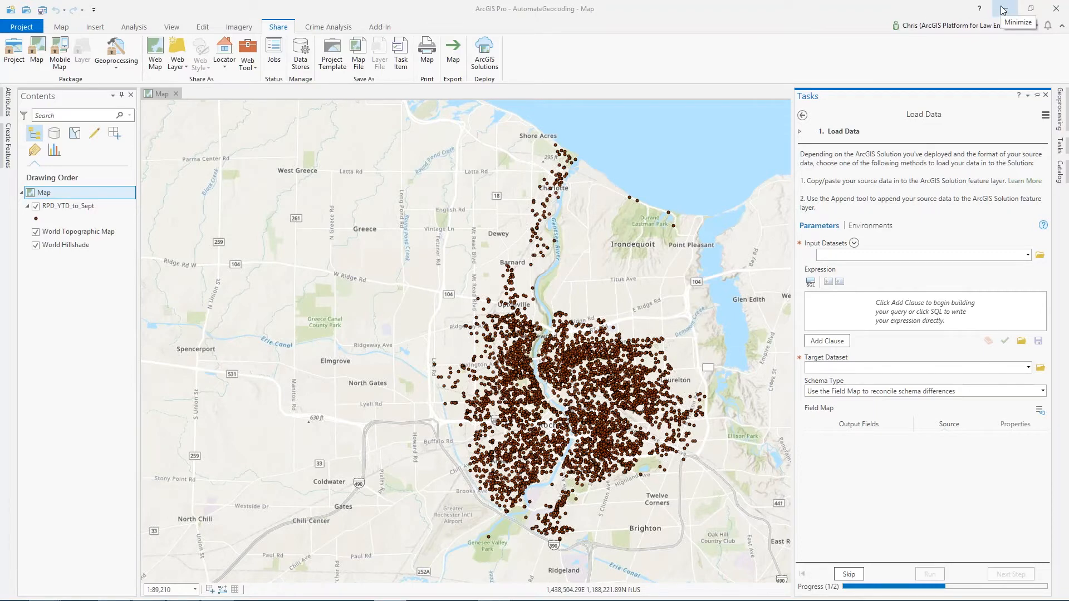
- Minimize ArcGIS Pro, open the Configure records import help page and follow its RecordImport toolbox download link
left_click(1003, 10)
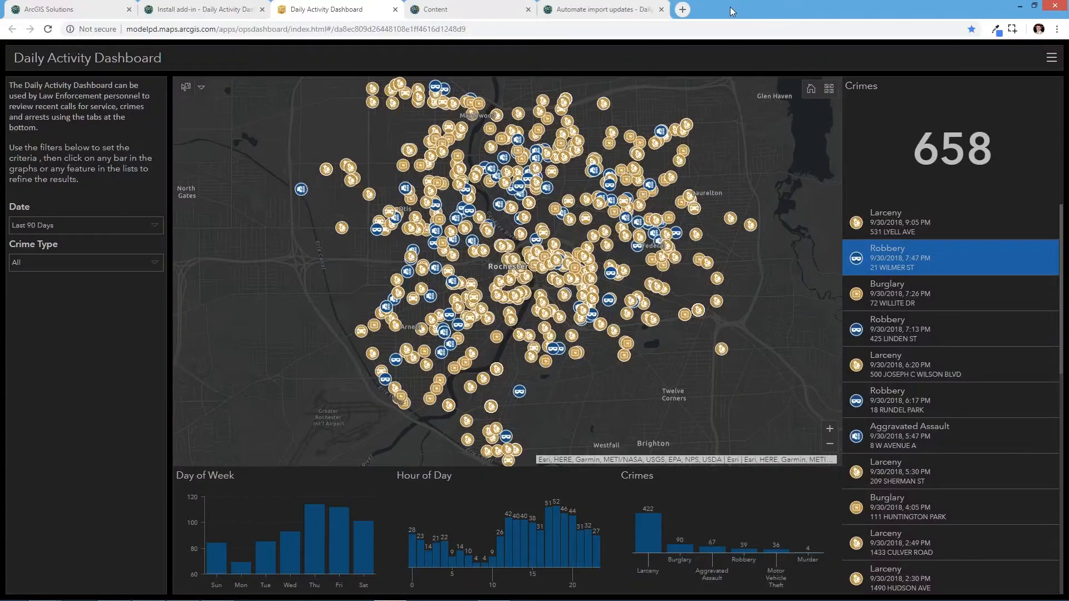
left_click(166, 15)
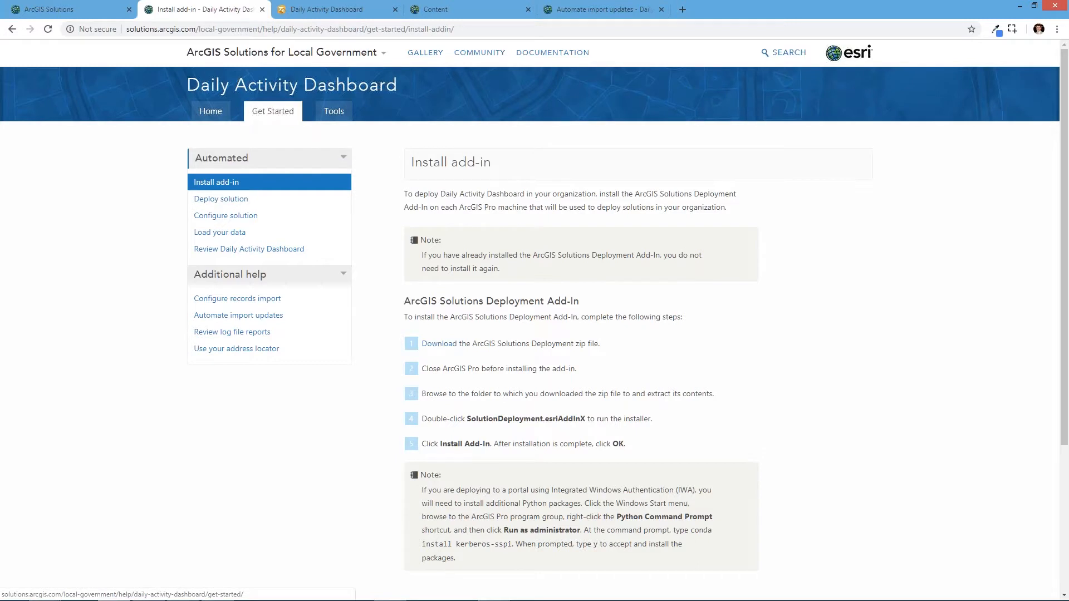
left_click(232, 304)
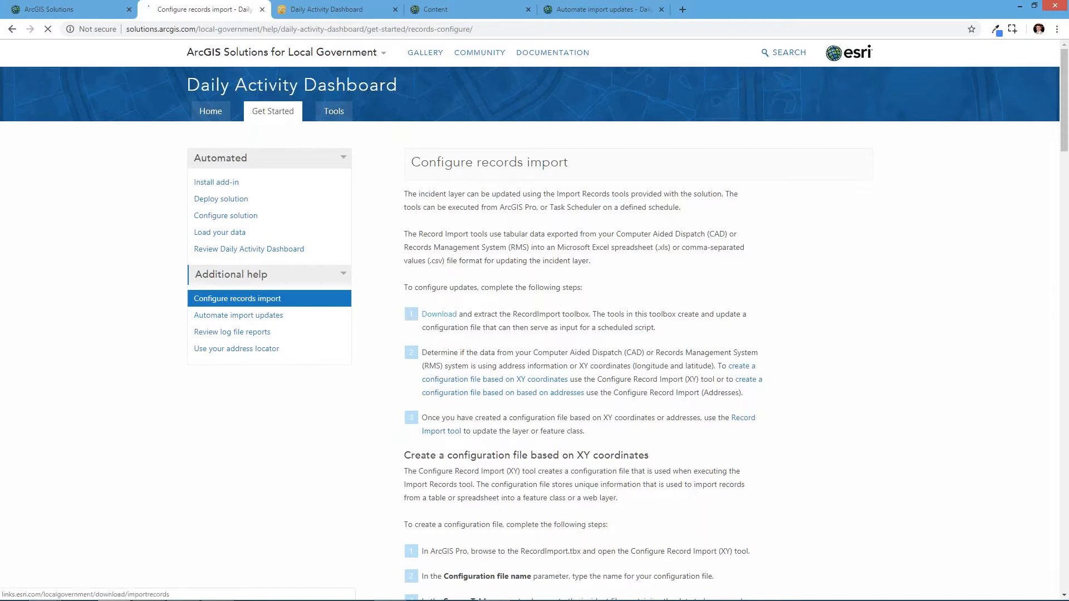
left_click(437, 315)
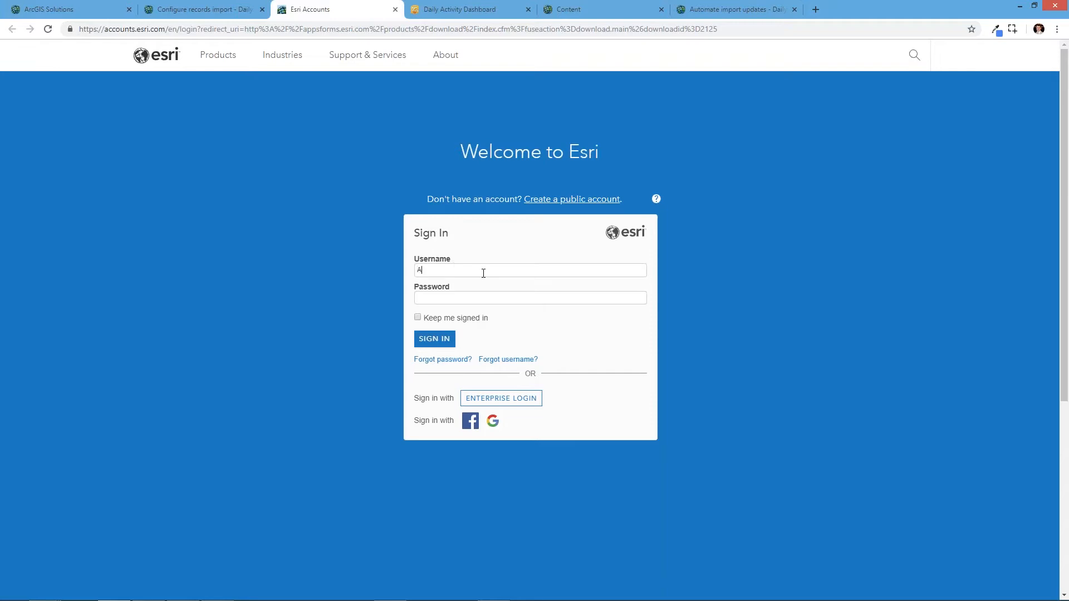
- Sign in to the Esri account by entering the account username
type("dmni")
key("BackSpace")
key("Return")
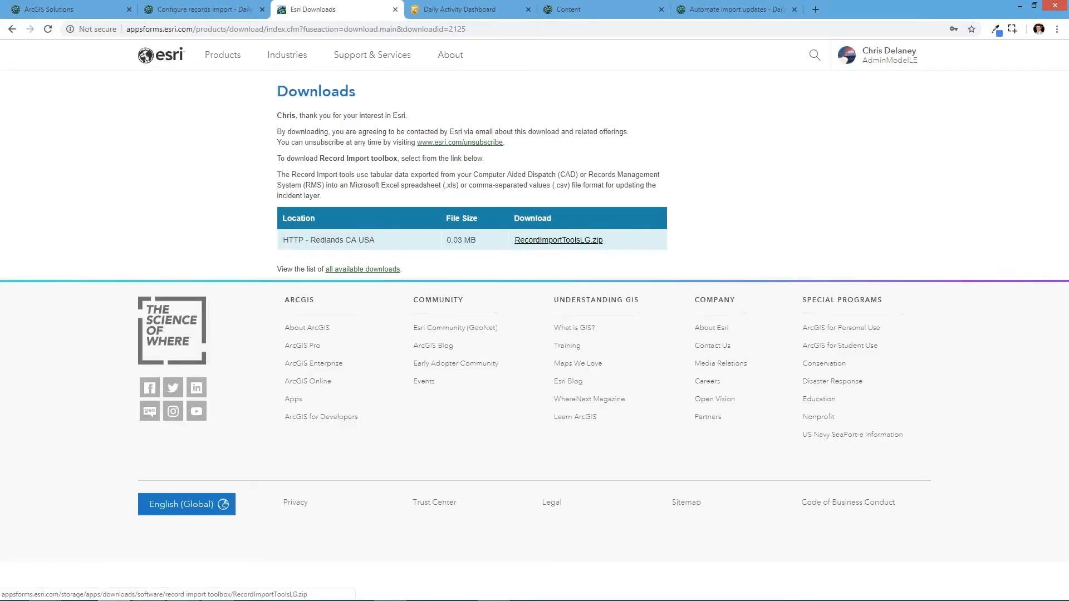
- Download RecordImportToolsLG.zip and extract it from its folder in File Explorer
left_click(601, 241)
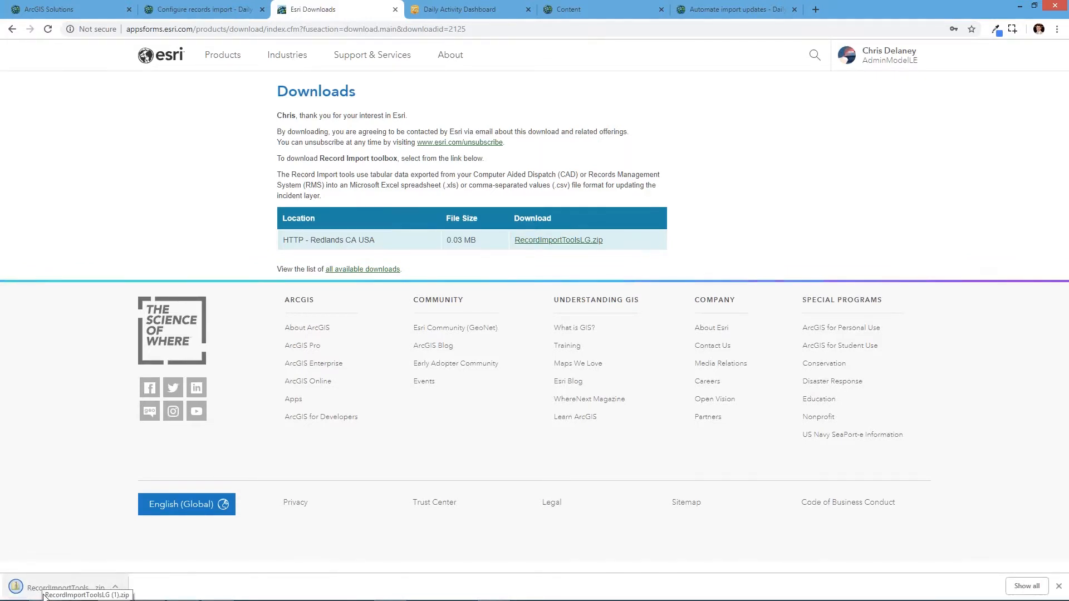
key("alt+Tab")
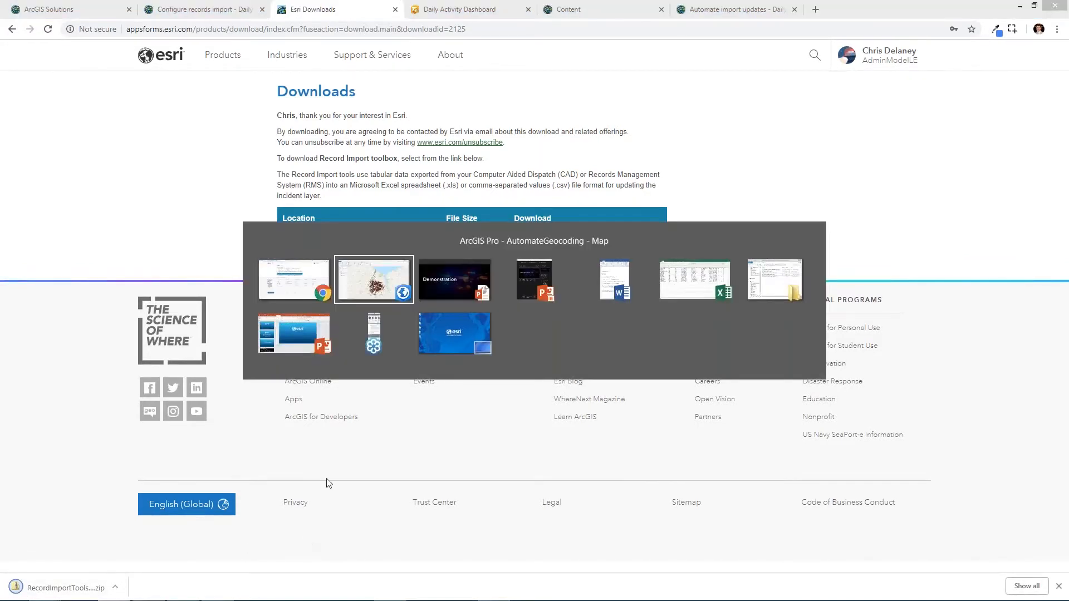
left_click(777, 292, "alt")
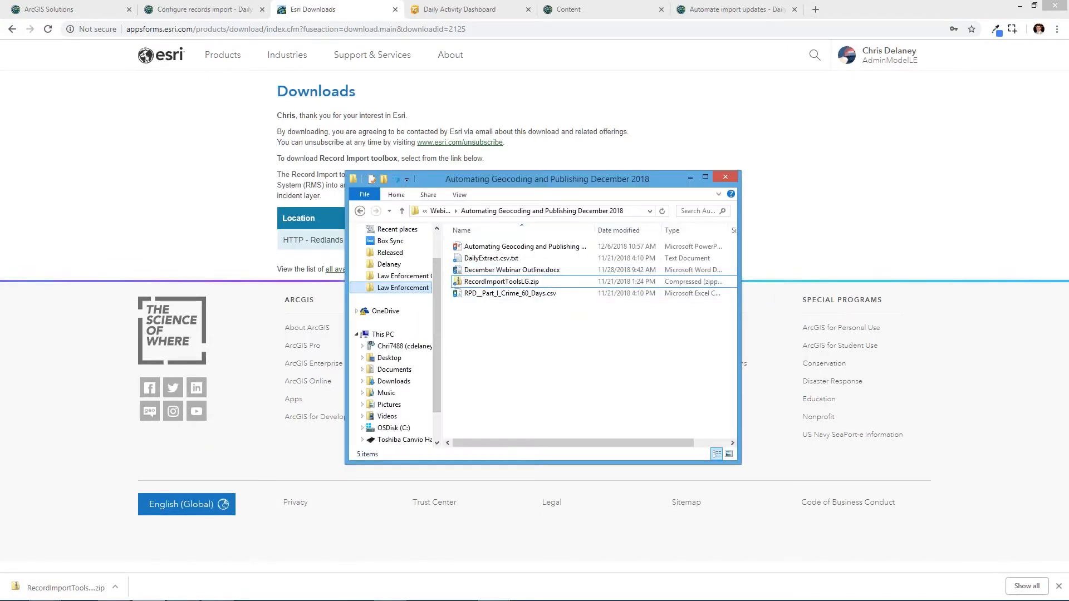
left_click(484, 283)
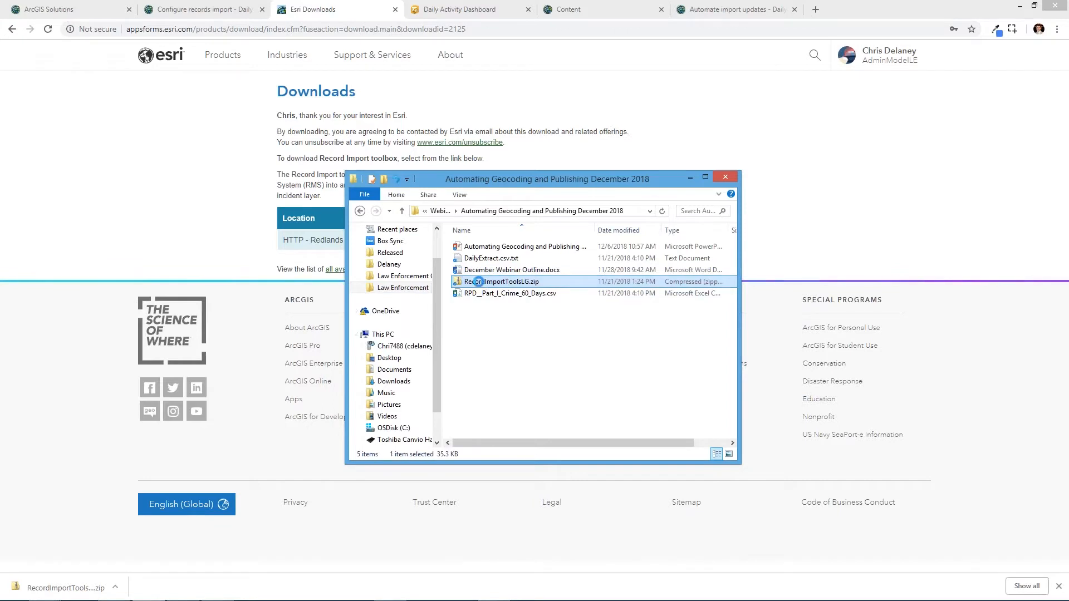
right_click(482, 282)
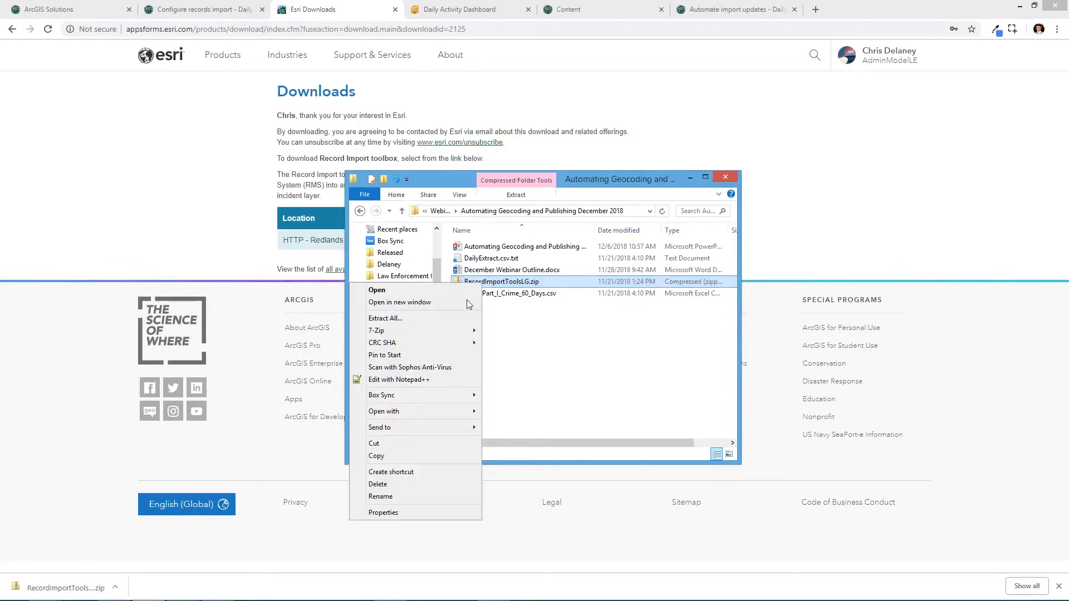
left_click(458, 315)
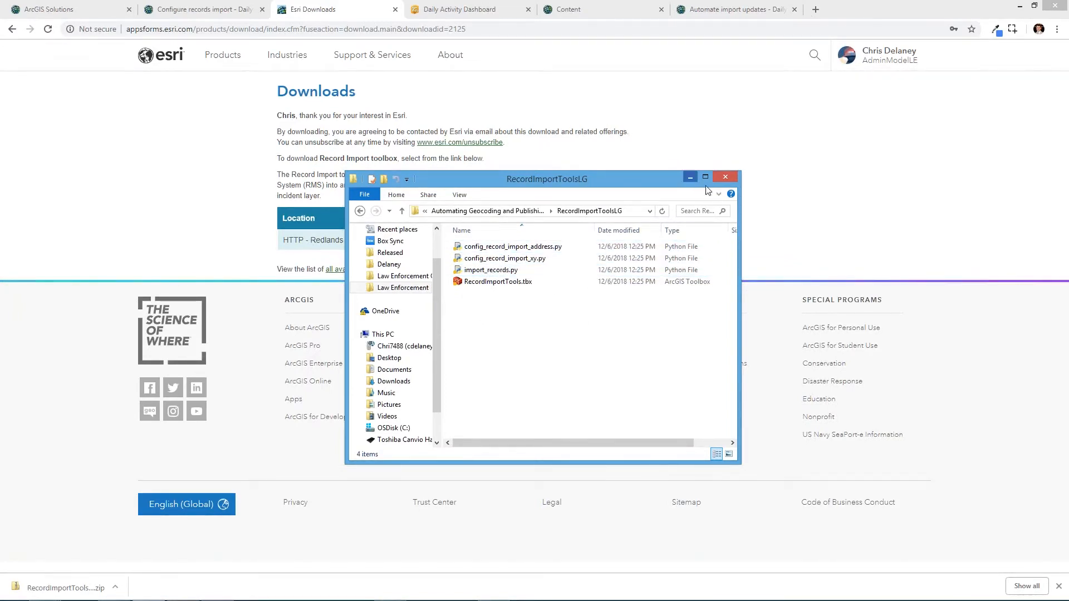
- Close the extracted folder window and open the Catalog pane in ArcGIS Pro
left_click(725, 178)
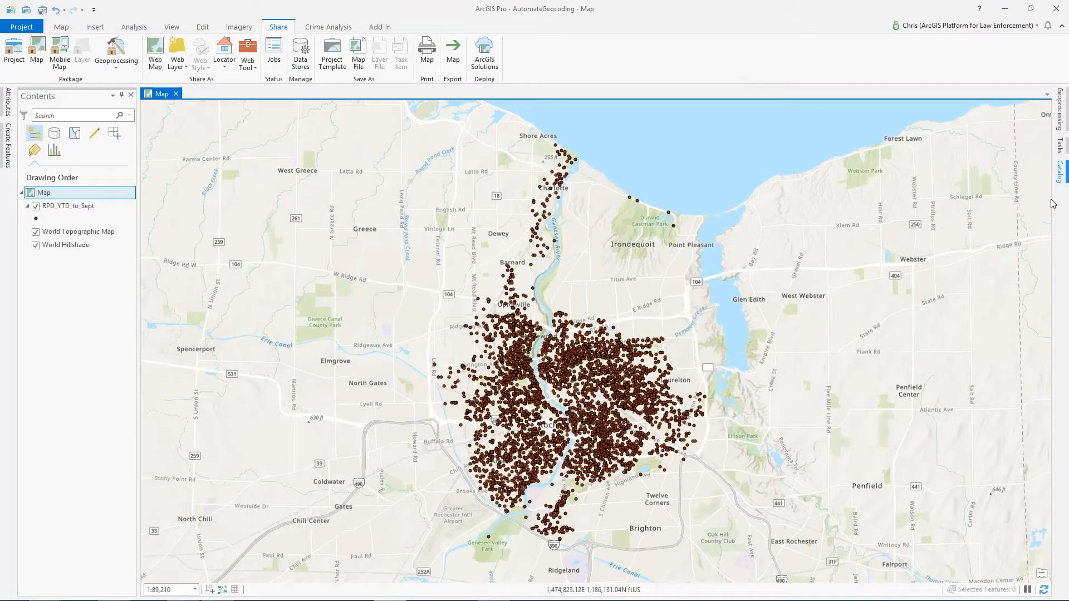
left_click(1059, 171)
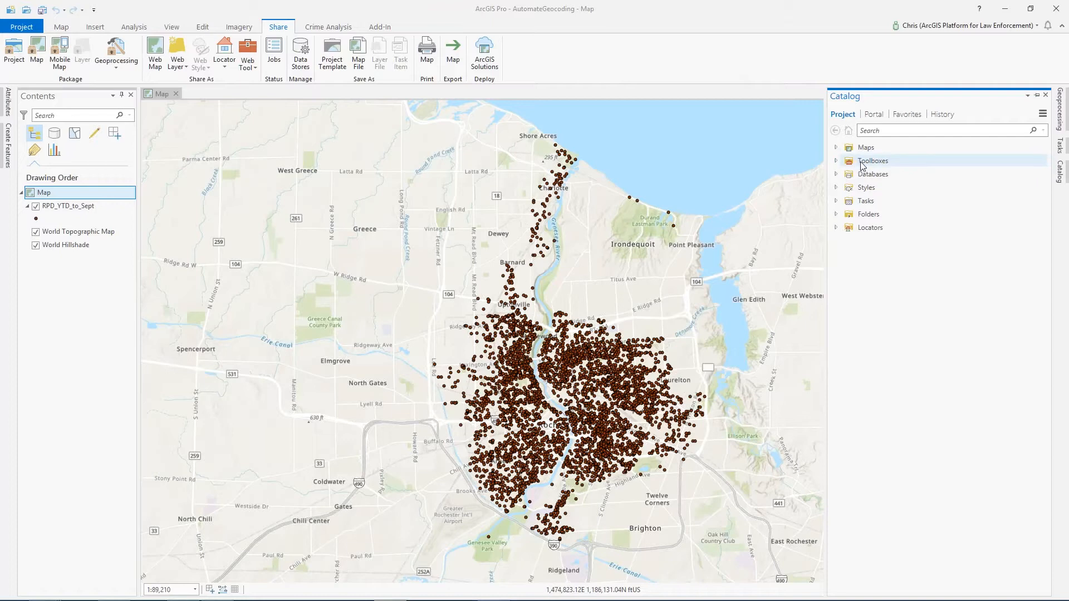
- Add the RecordImportTools.tbx toolbox under Toolboxes in the Catalog and expand it to show its tools
right_click(855, 163)
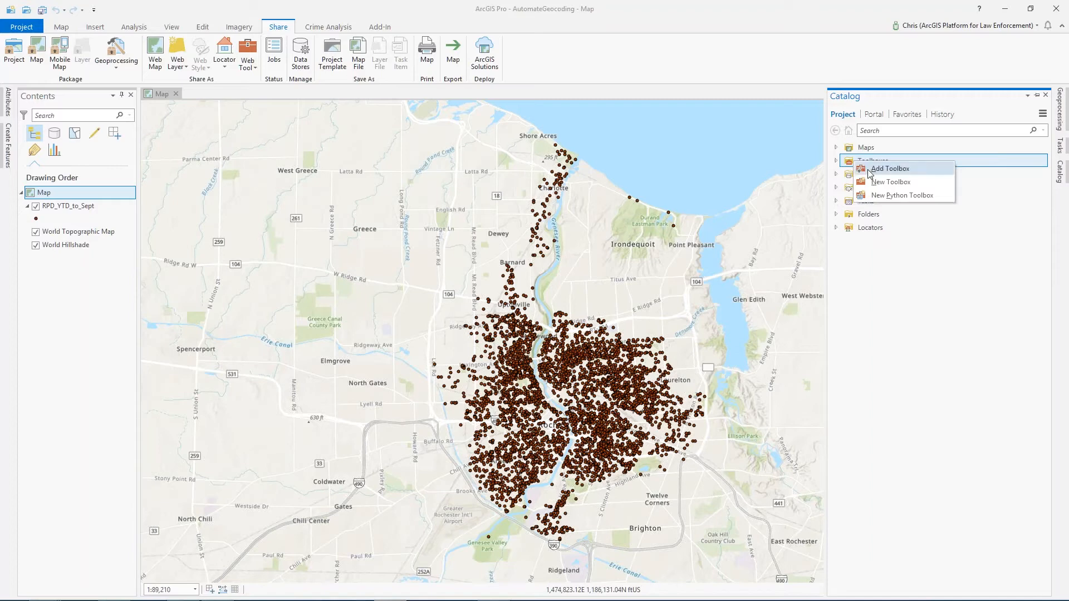
left_click(837, 162)
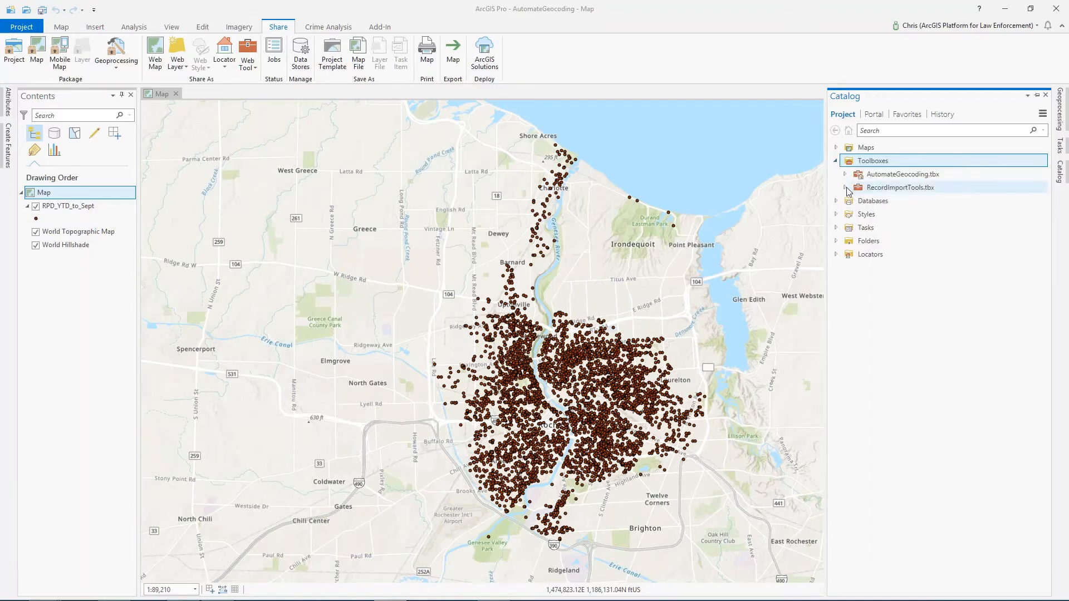
left_click(845, 188)
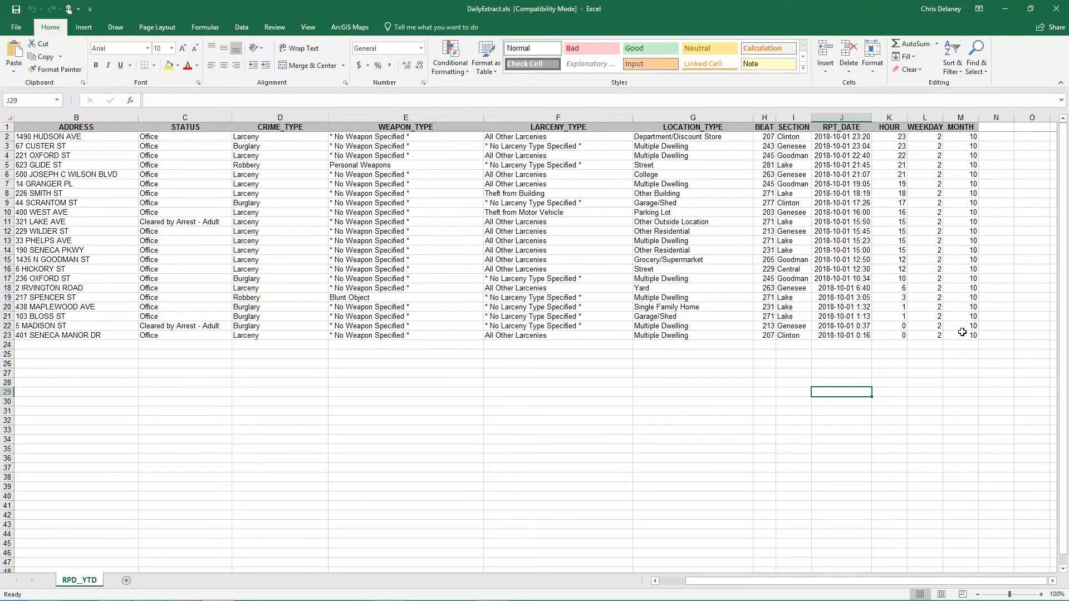
- Review the DailyExtract.xls records and address column in Excel, then close it and return to ArcGIS Pro
left_click_drag(962, 333, 22, 128)
left_click(481, 410)
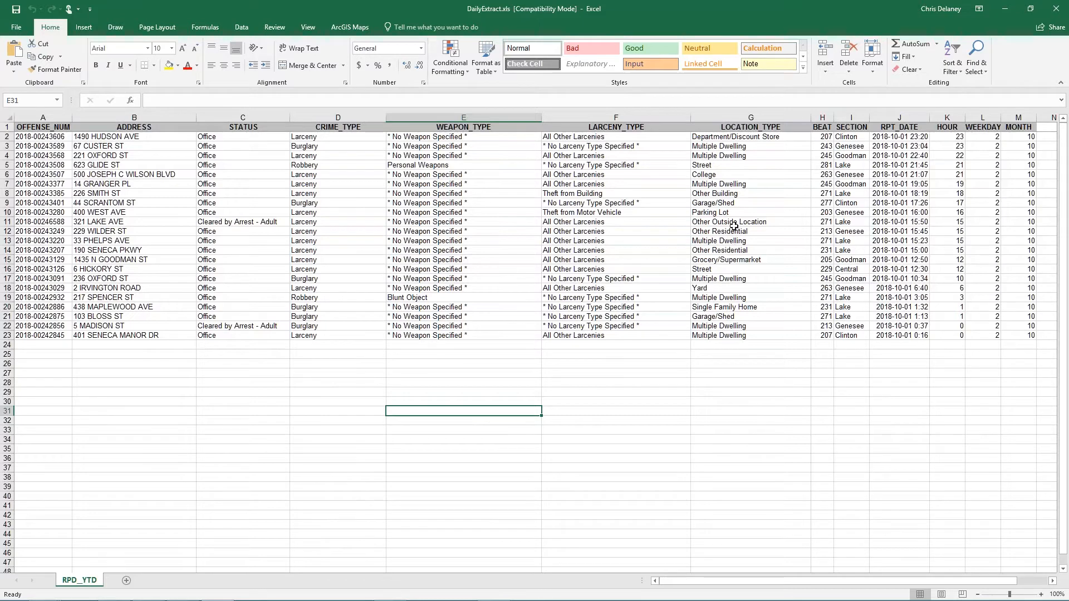
left_click_drag(133, 136, 150, 345)
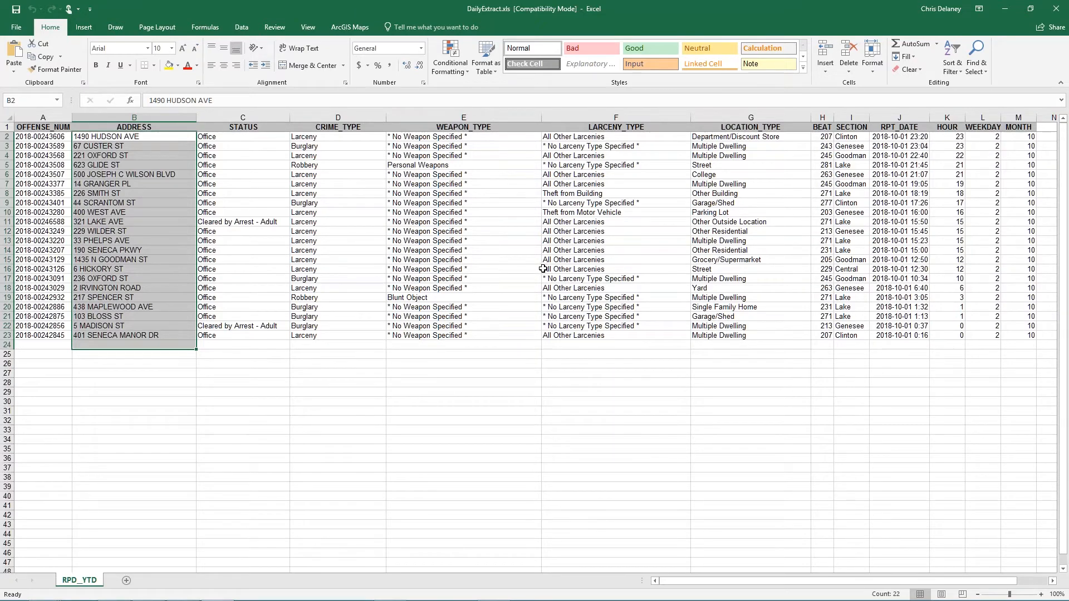
left_click(1054, 11)
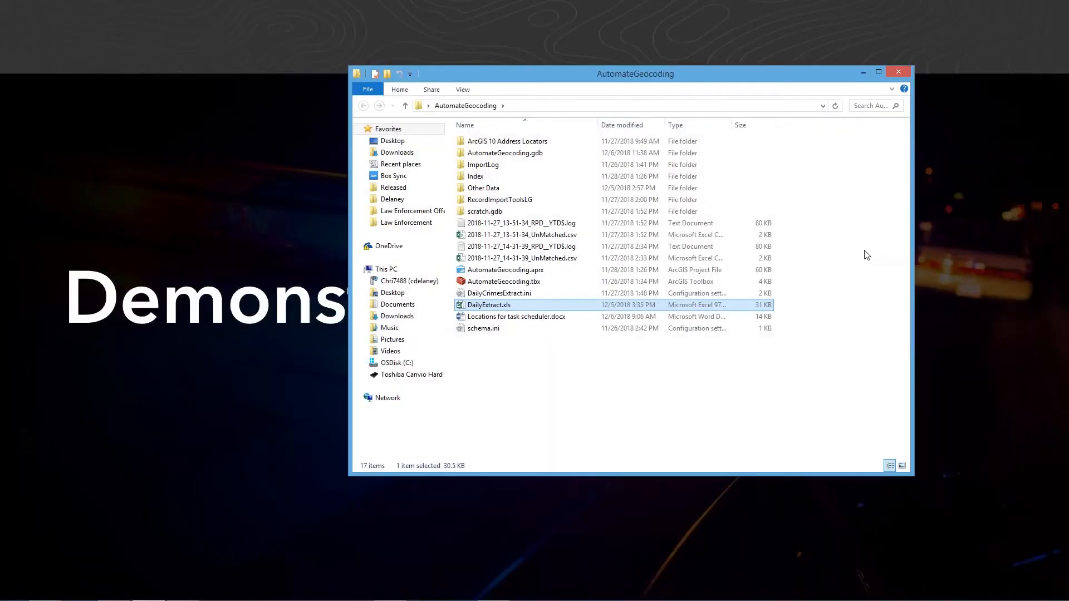
key("alt+Tab")
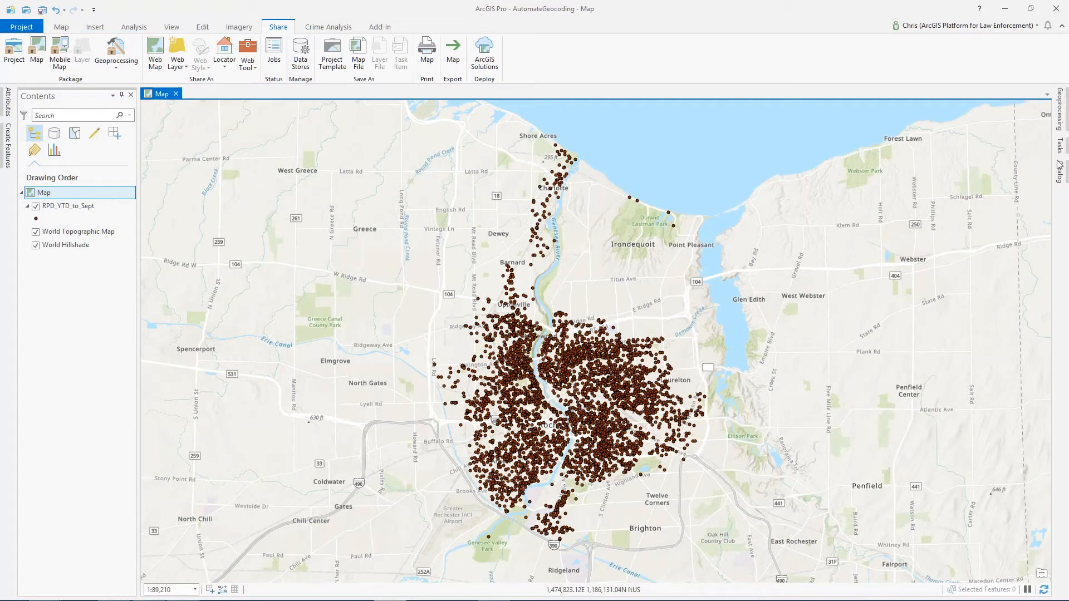
- Open the Configure Record Import (Addresses) tool and set the configuration filename to DailyCrimeData
left_click(1061, 177)
left_click(1061, 179)
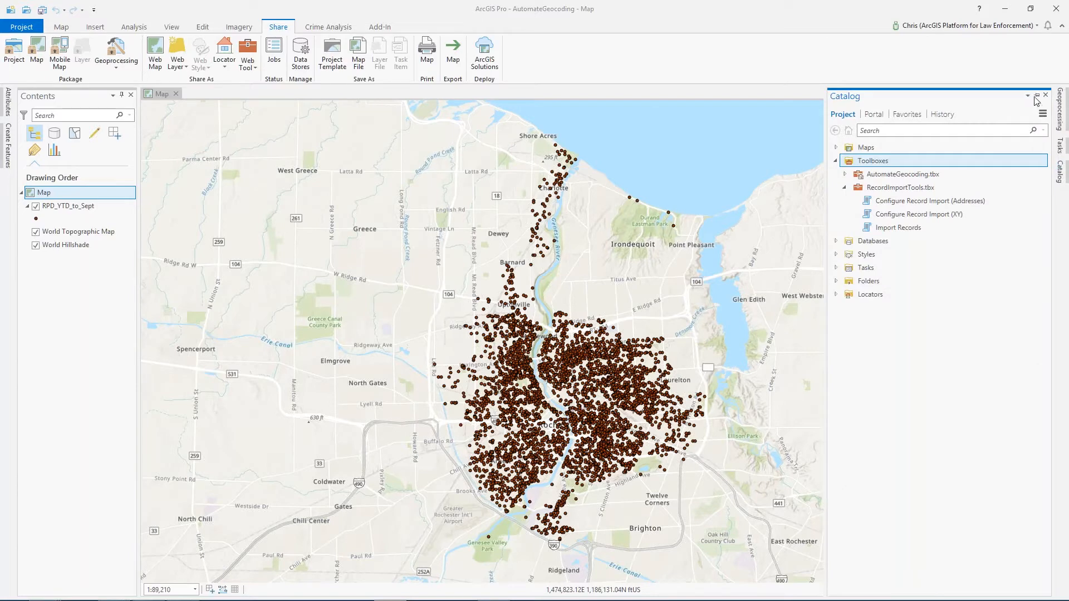
double_click(882, 202)
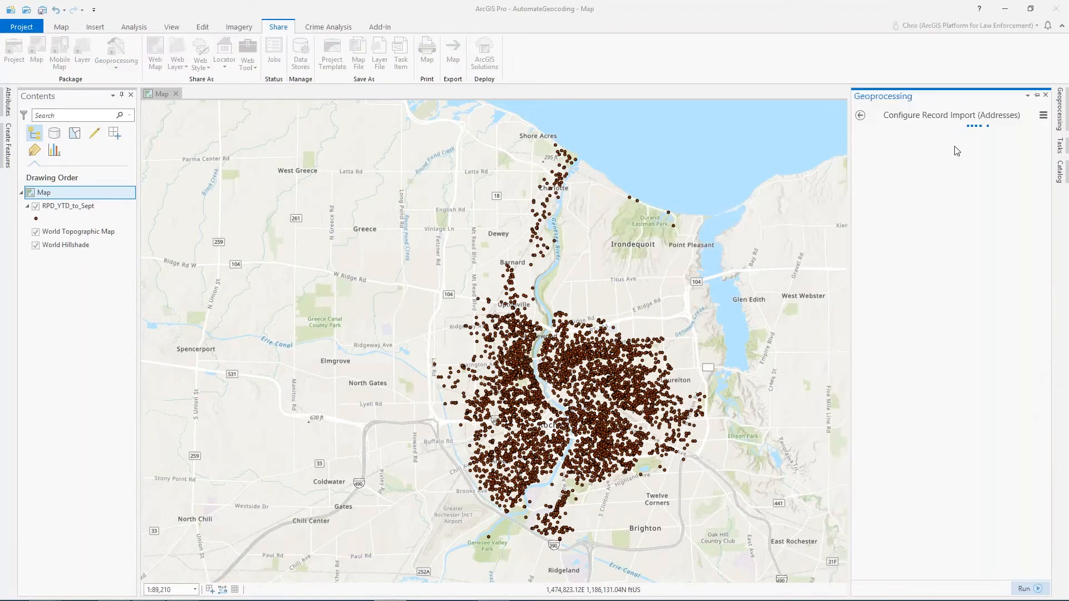
left_click_drag(850, 172, 790, 173)
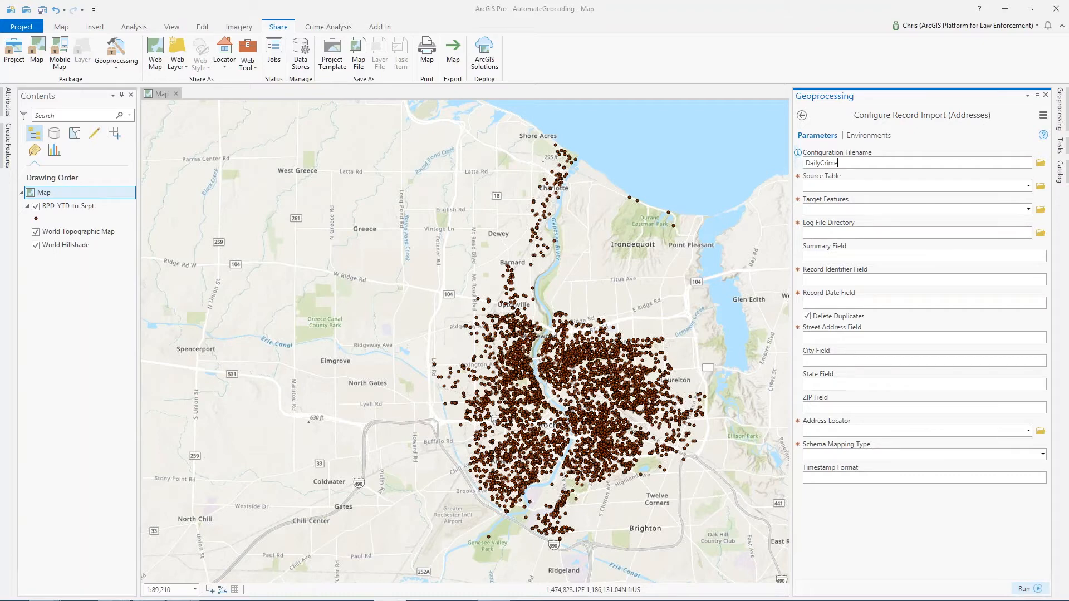
type("ta")
mouse_move(798, 178)
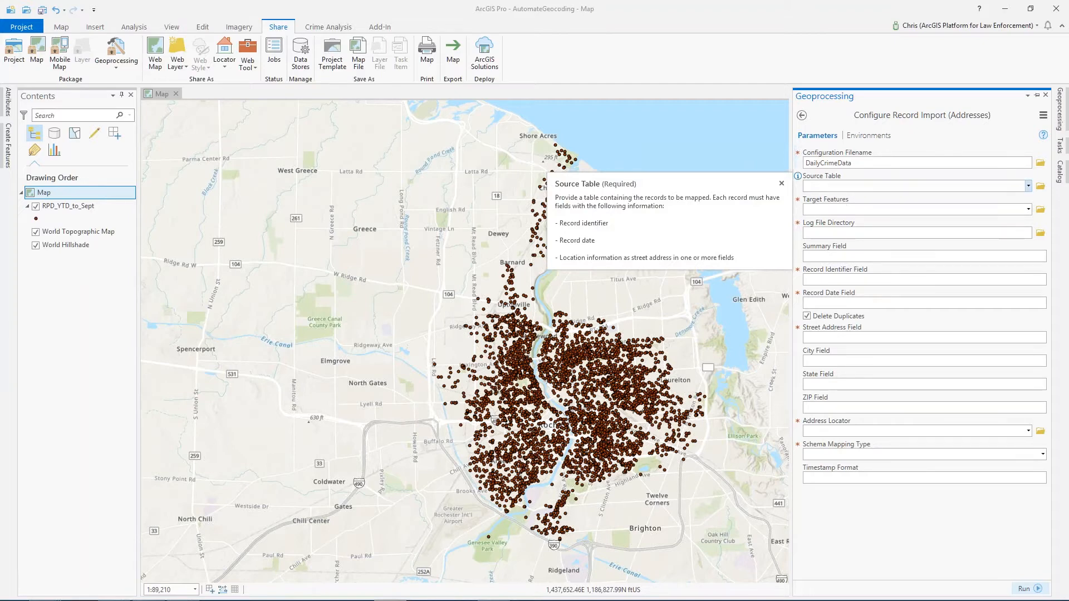
- Set the Source Table to the RPD_YTD$ sheet of DailyExtract.xls in the Desktop AutomateGeocoding folder
left_click(1039, 190)
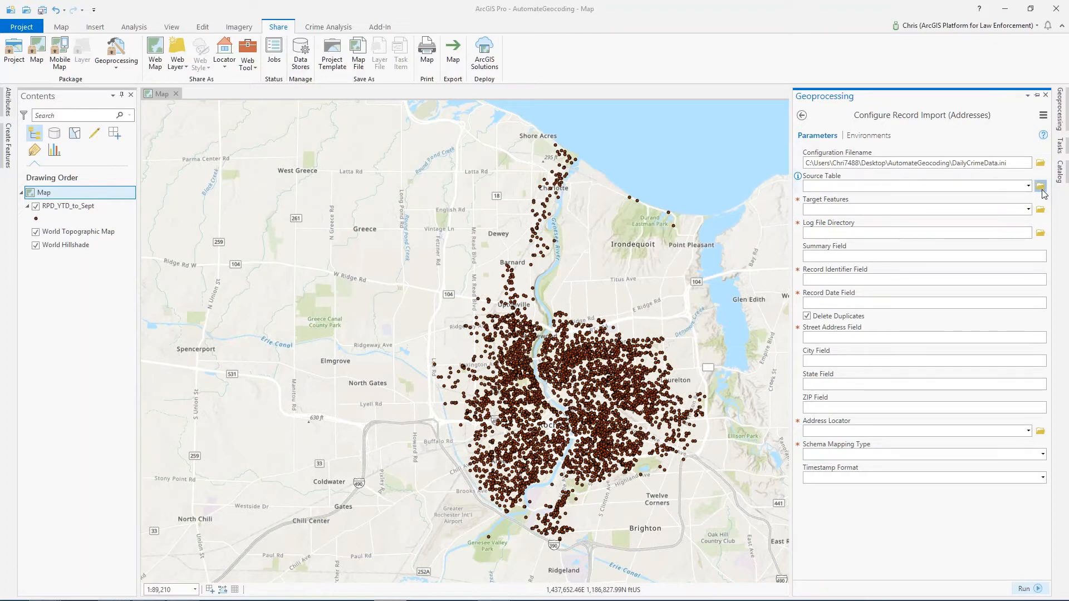
left_click(1042, 188)
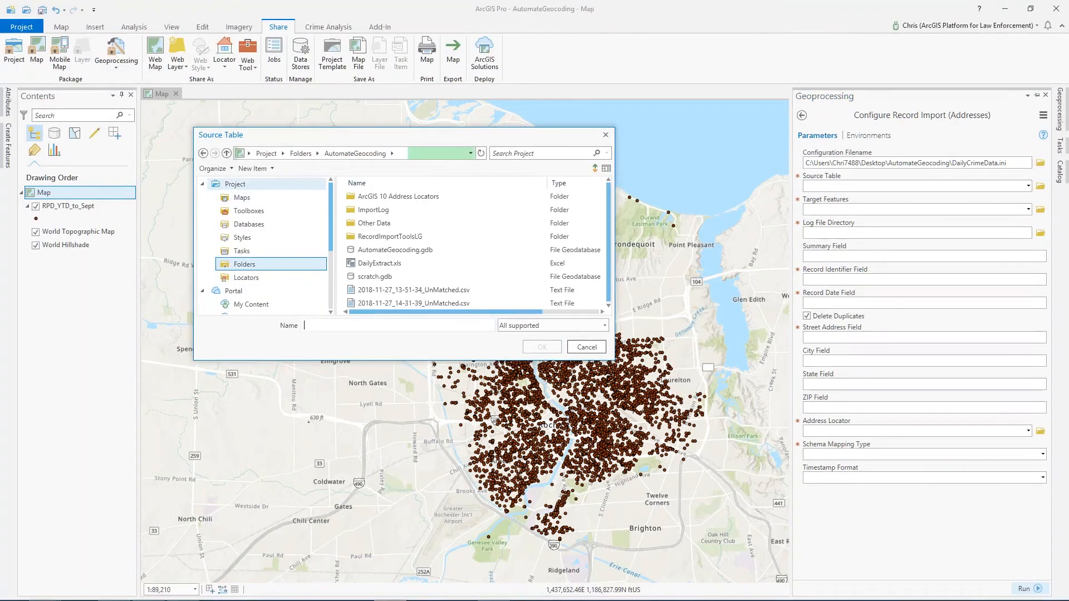
left_click_drag(330, 201, 329, 245)
left_click(245, 282)
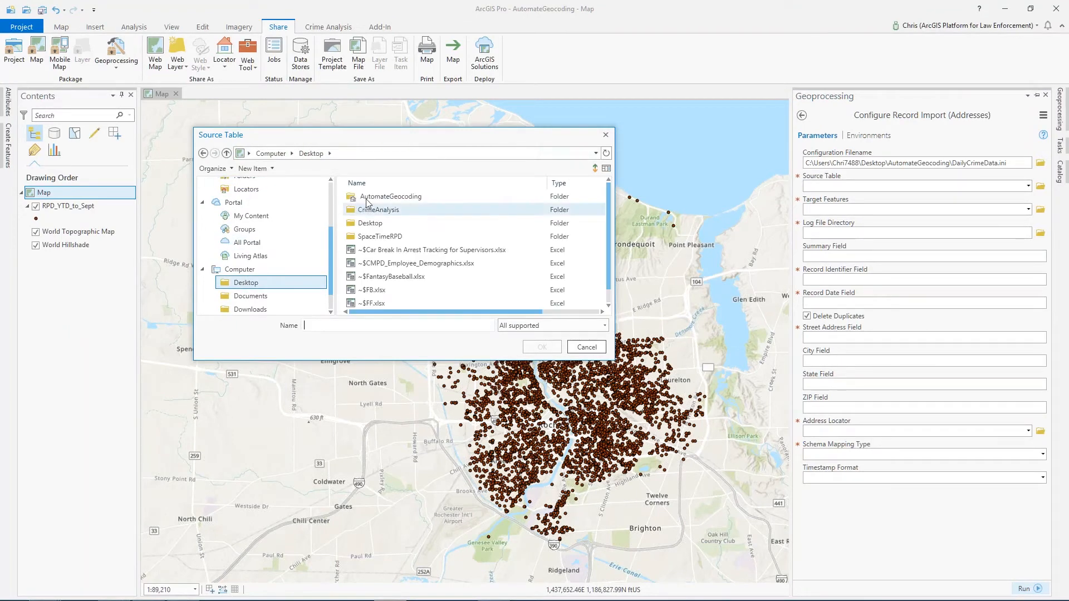
double_click(367, 201)
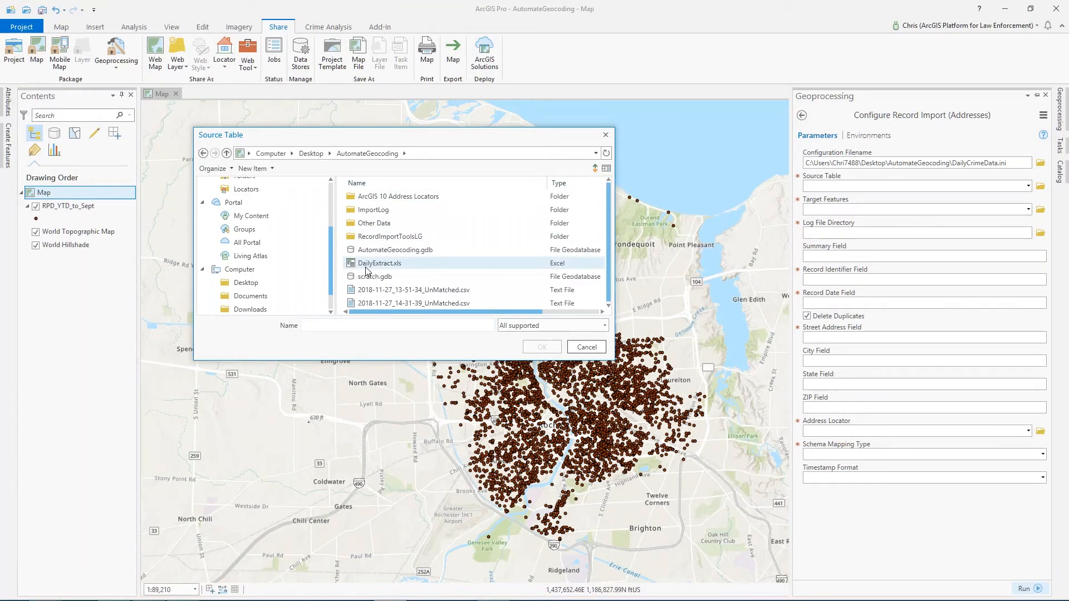
left_click(368, 265)
left_click(539, 347)
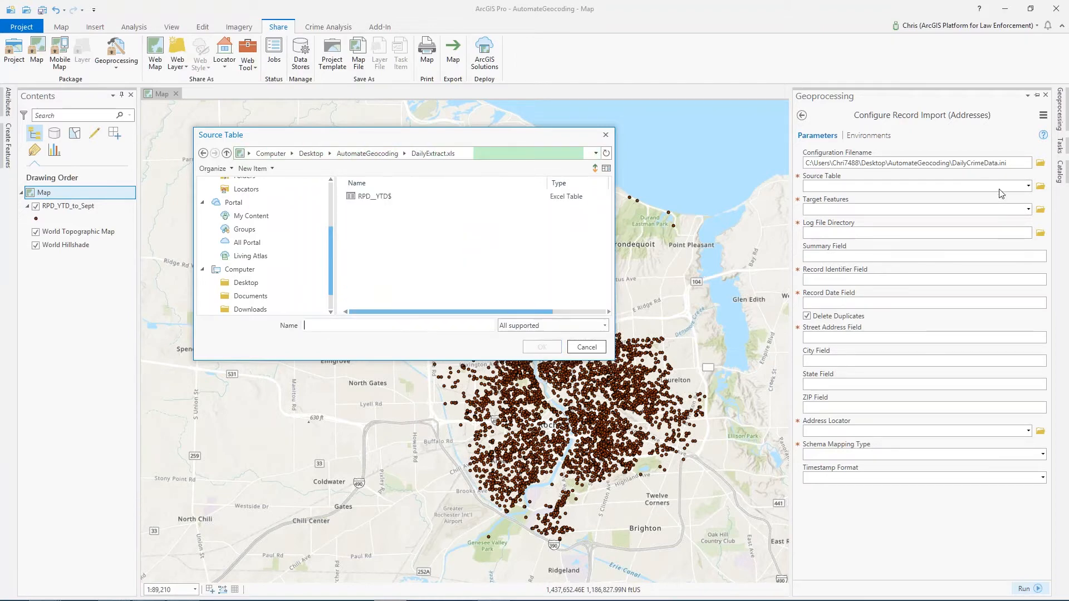
left_click(366, 198)
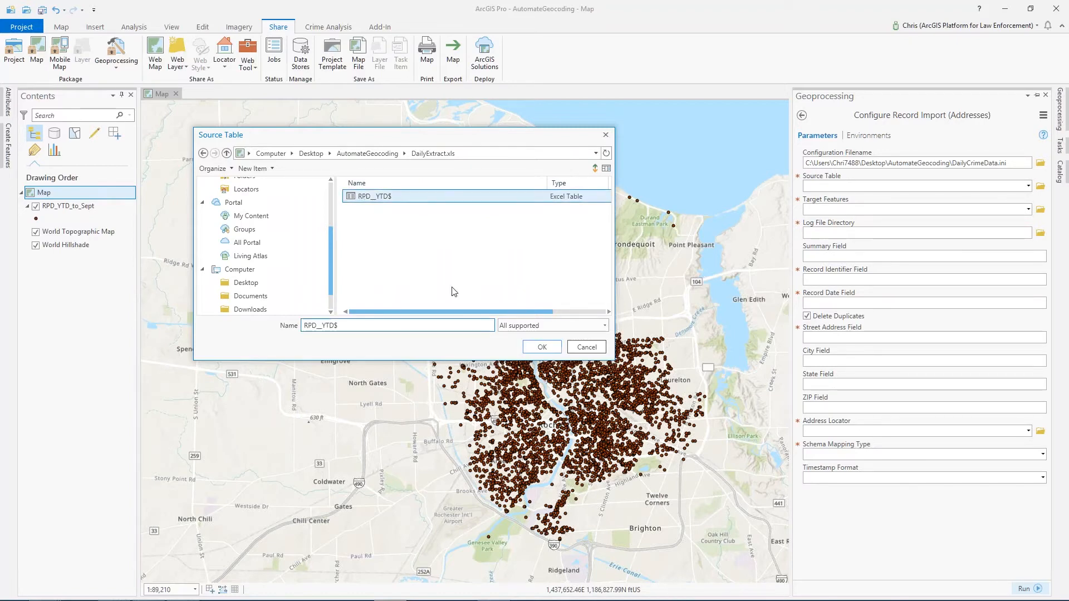
left_click(542, 347)
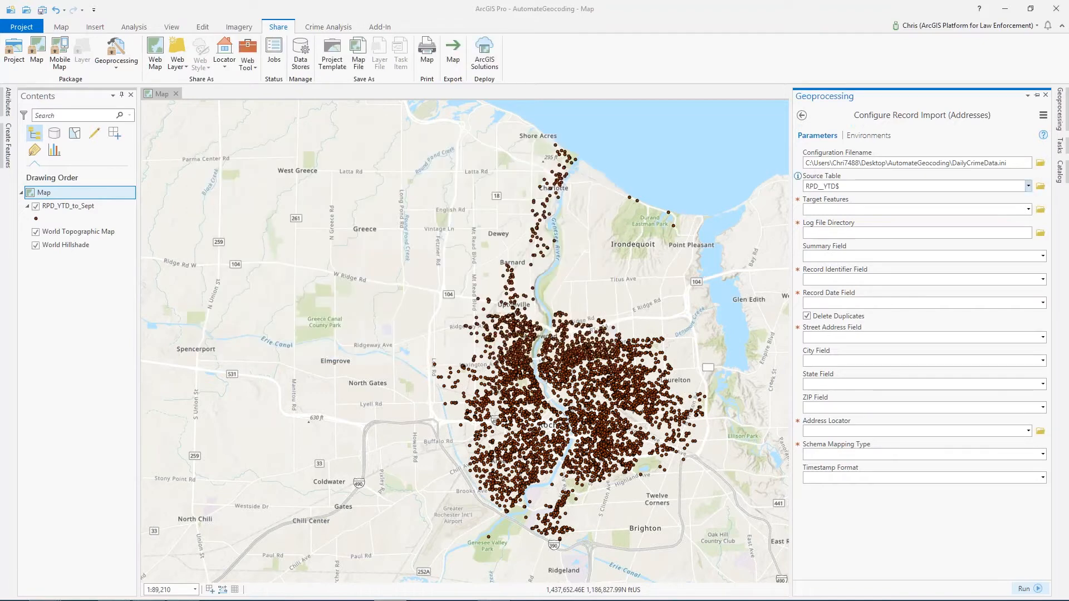
- Add the Crimes hosted feature layer from the December 2018 Webinar portal folder to the map
mouse_move(800, 201)
left_click(1064, 181)
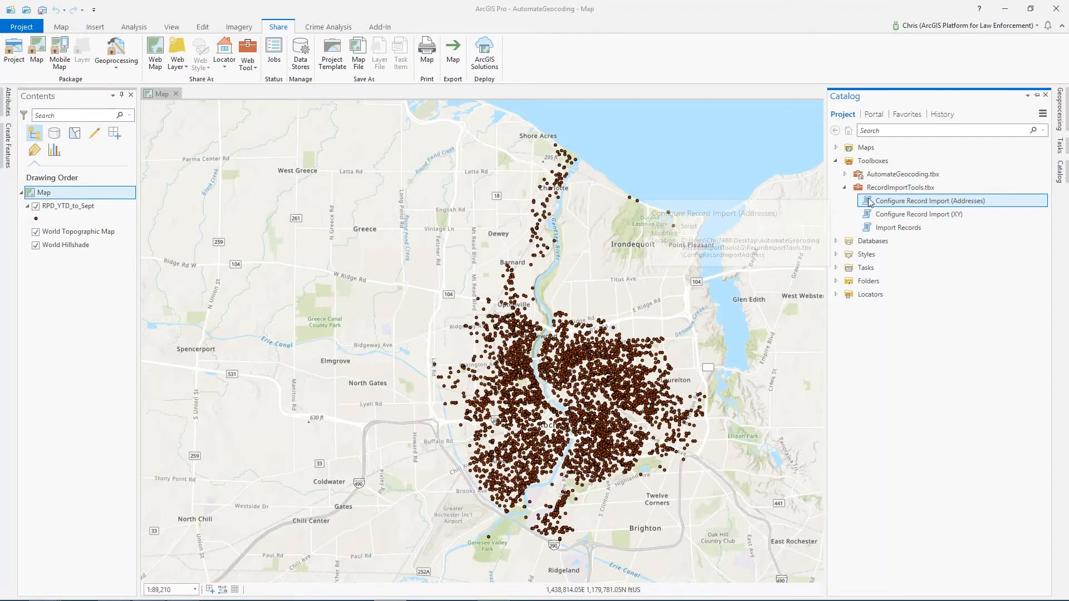
left_click(873, 116)
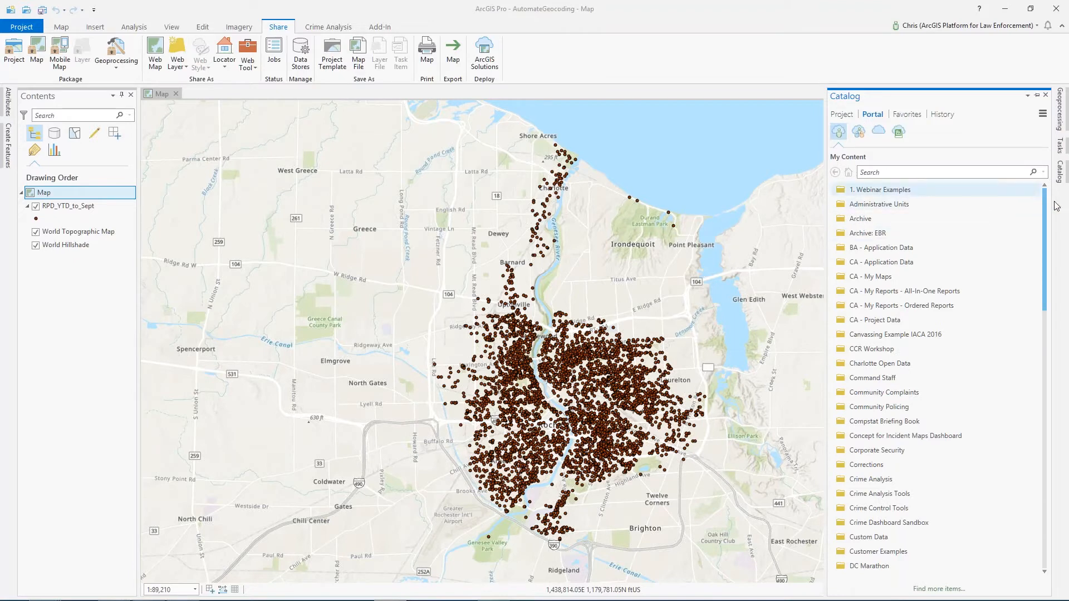
left_click_drag(1047, 198, 1044, 262)
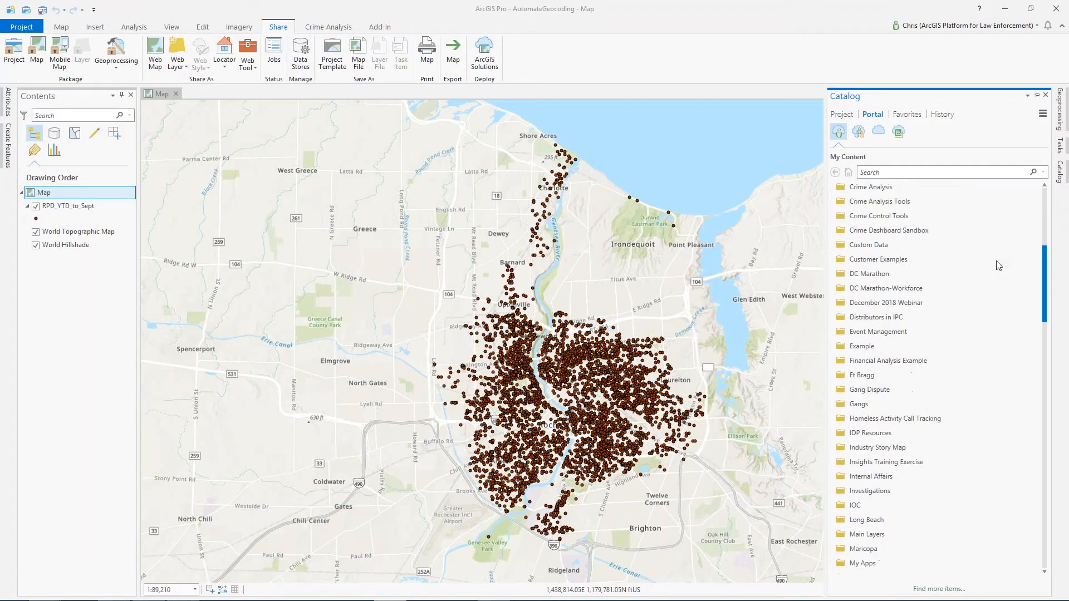
mouse_move(851, 309)
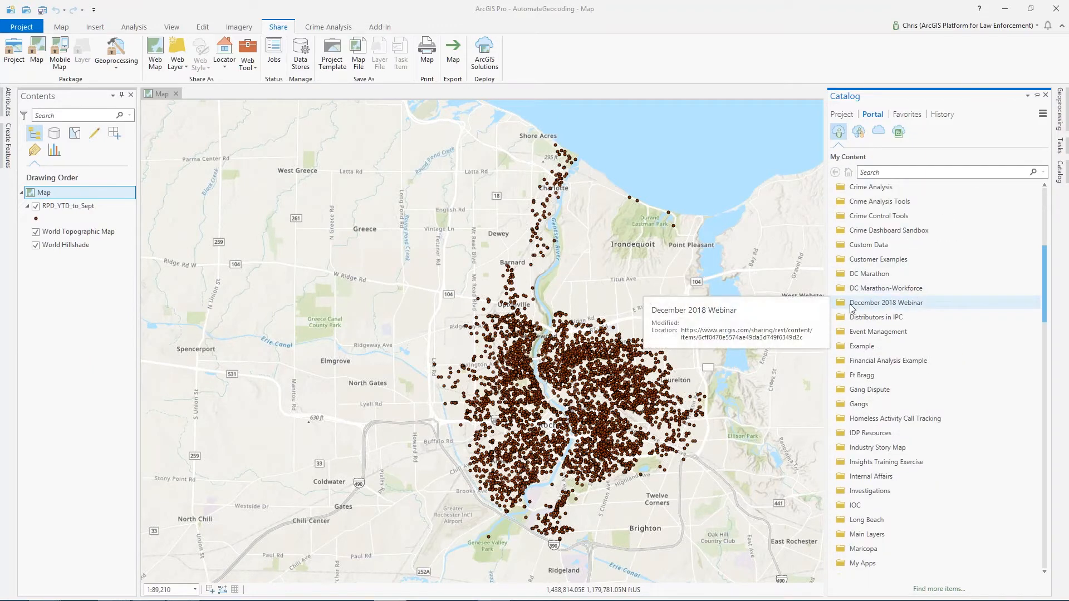
double_click(866, 308)
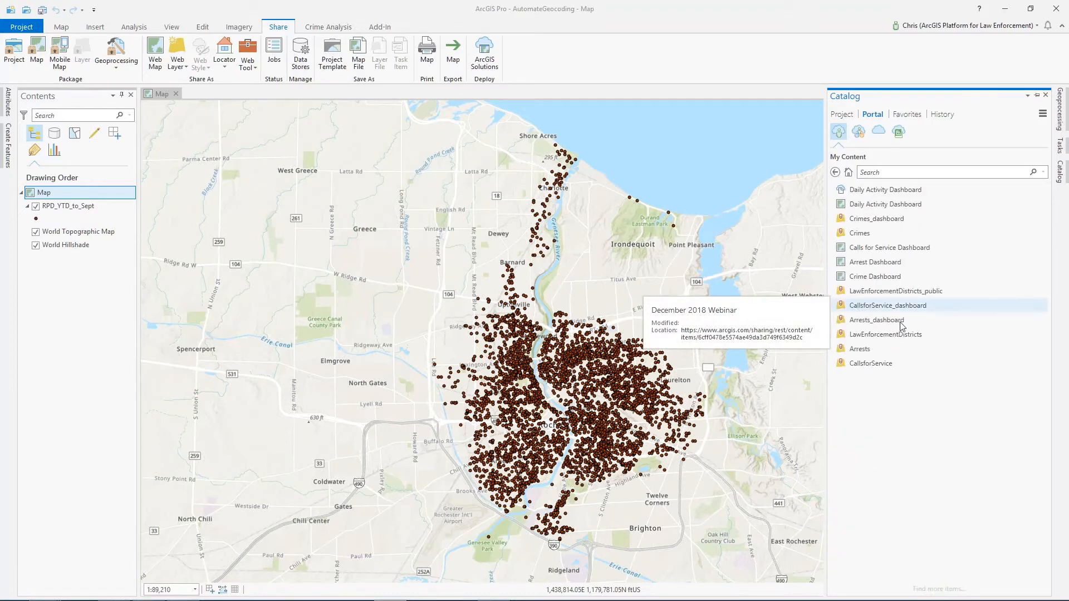
mouse_move(855, 207)
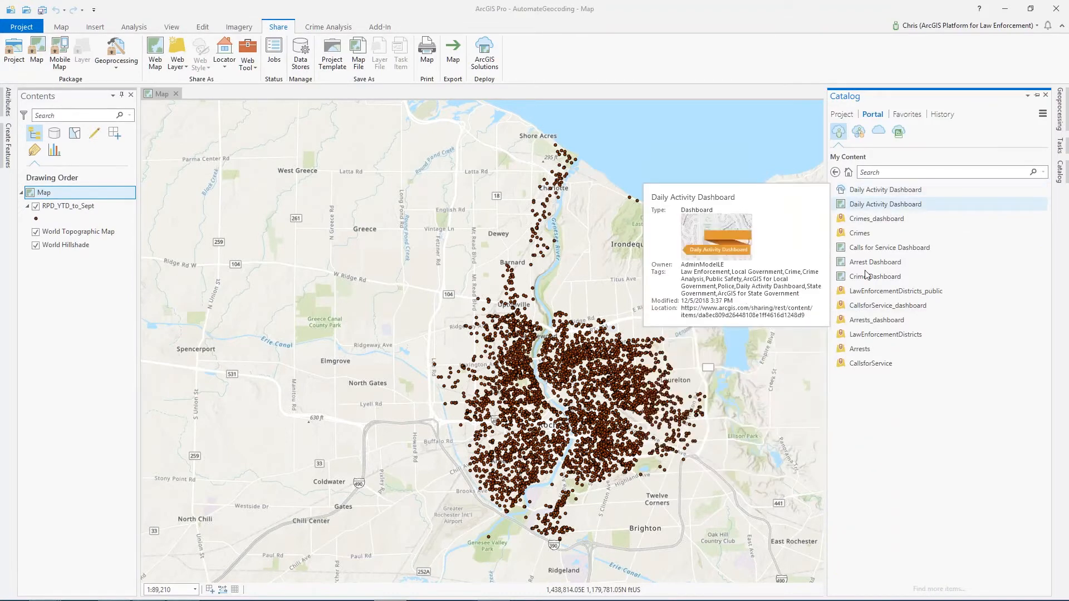
mouse_move(867, 238)
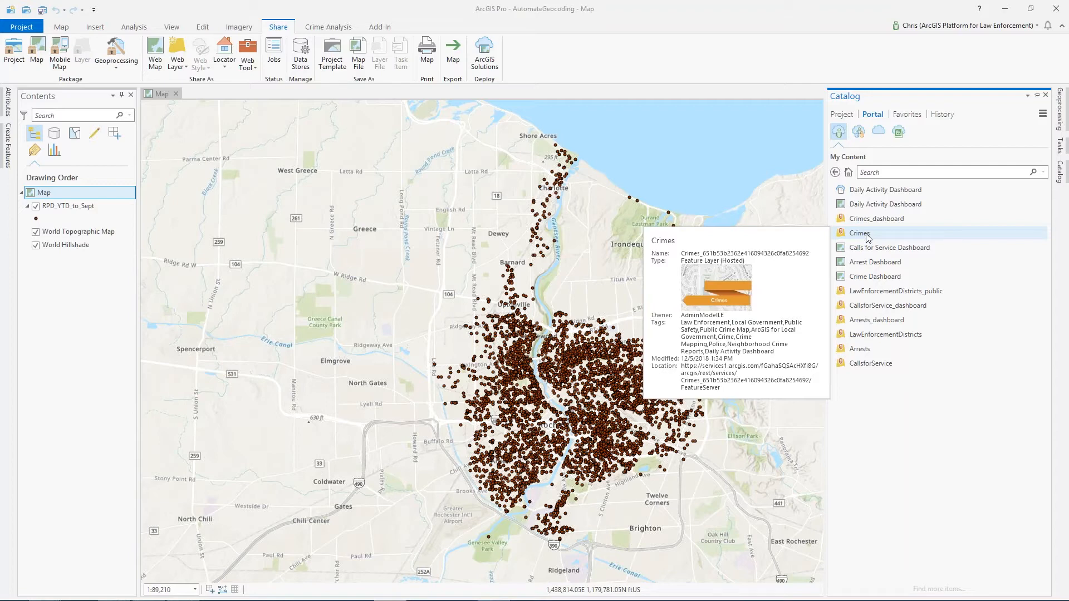
right_click(869, 239)
left_click(871, 242)
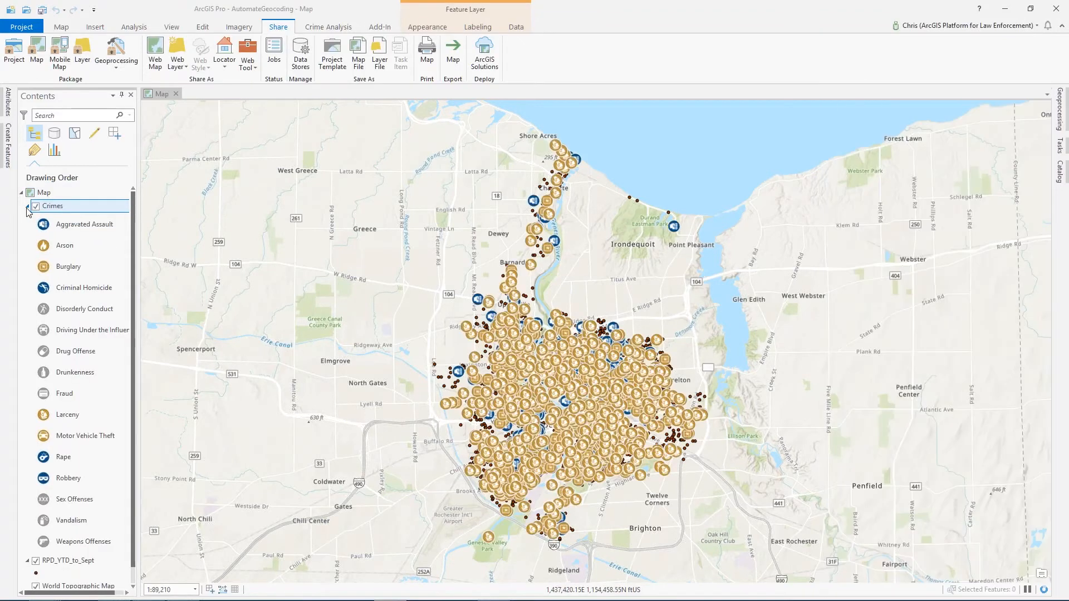
- Hide the RPD_YTD_to_Sept layer and set the tool's Target Features to the Crimes layer
left_click(28, 207)
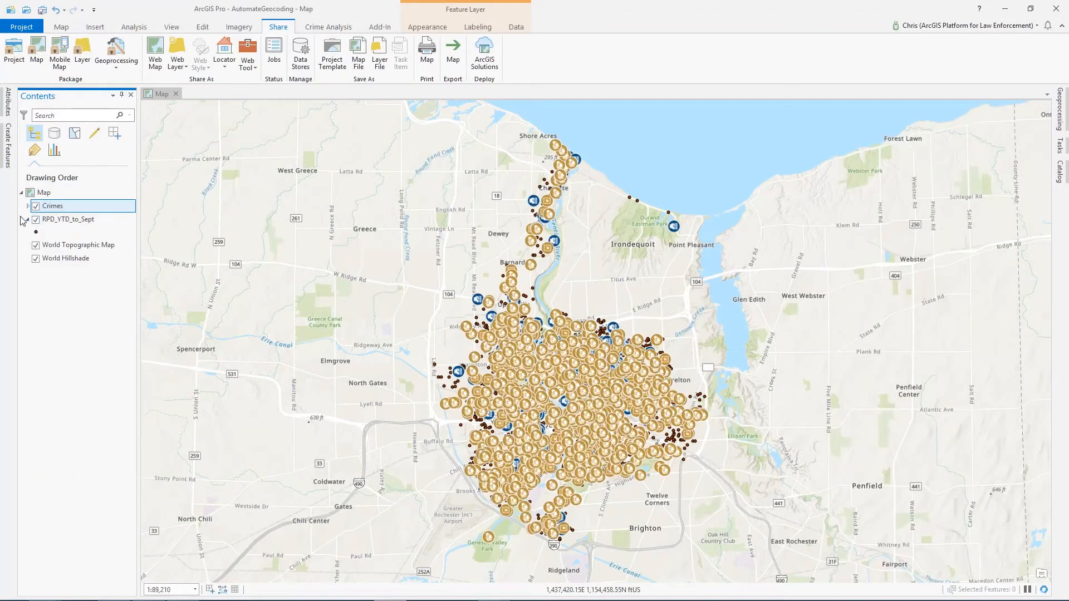
left_click(36, 219)
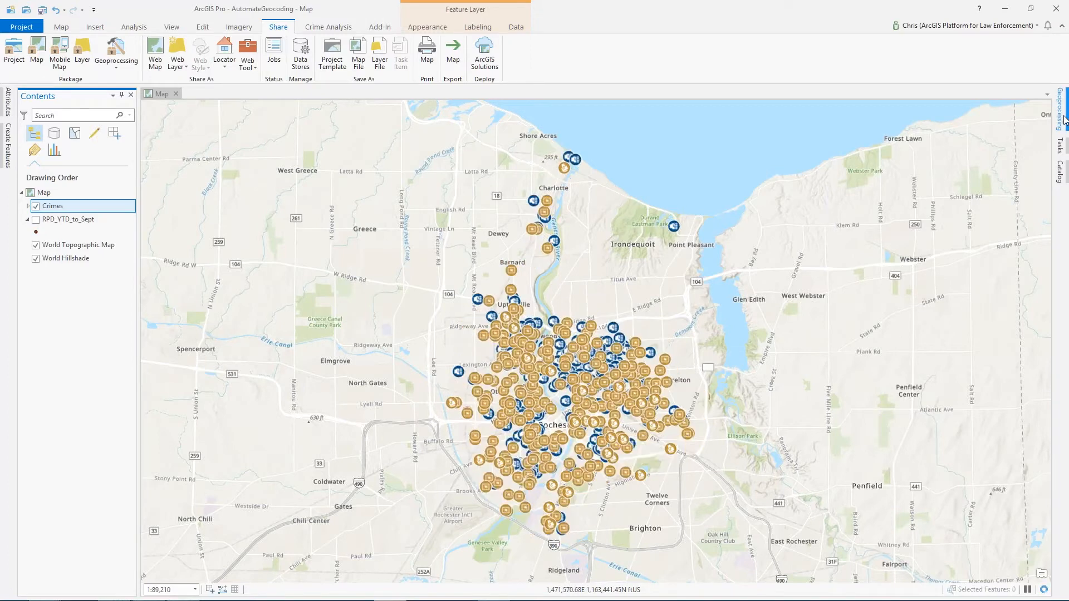
left_click(1060, 117)
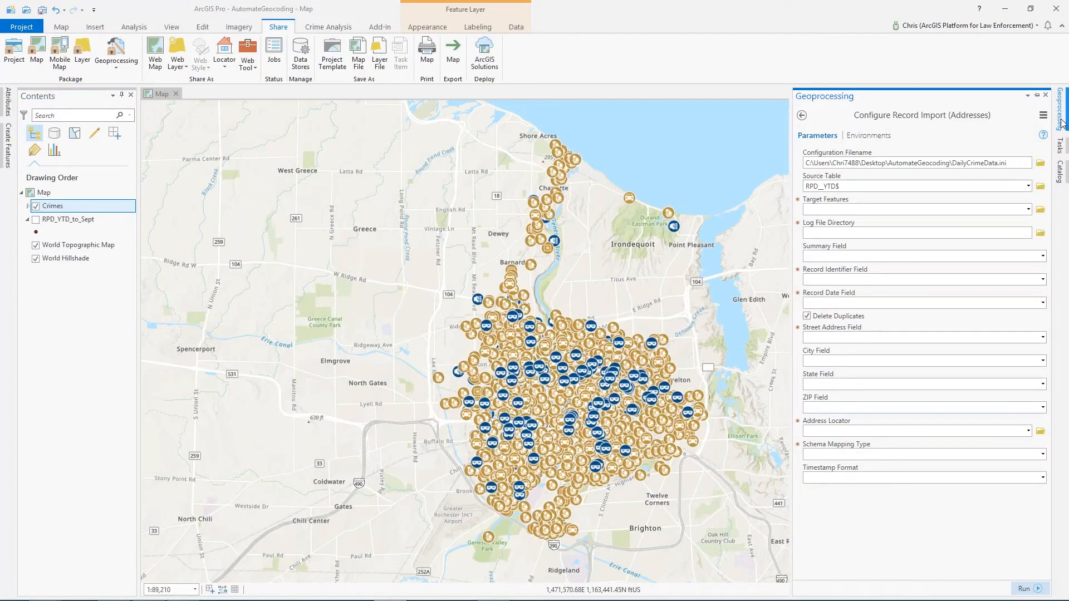
left_click(1028, 211)
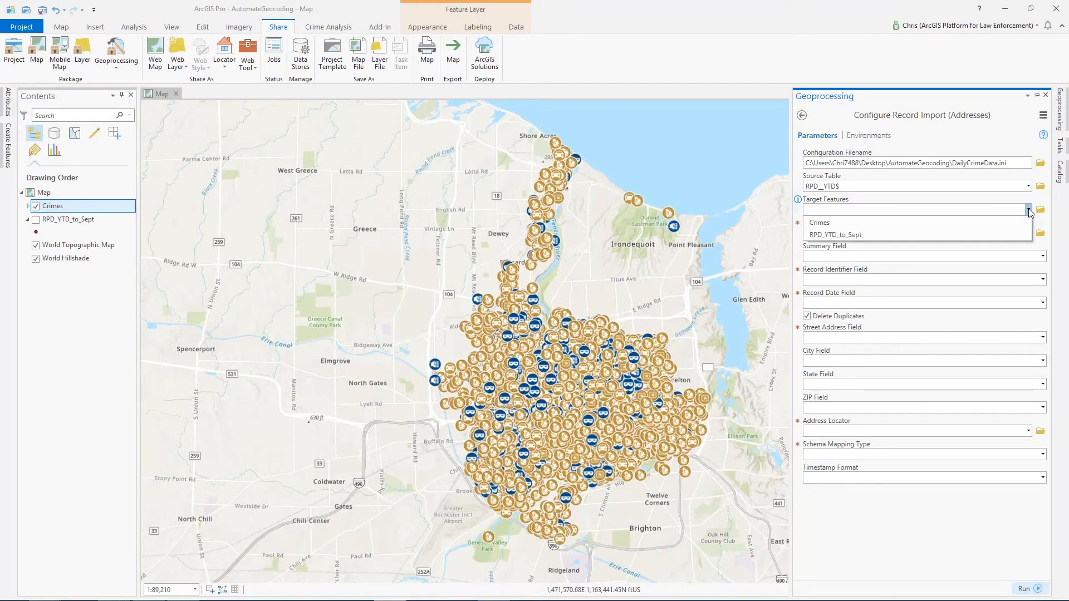
left_click(819, 223)
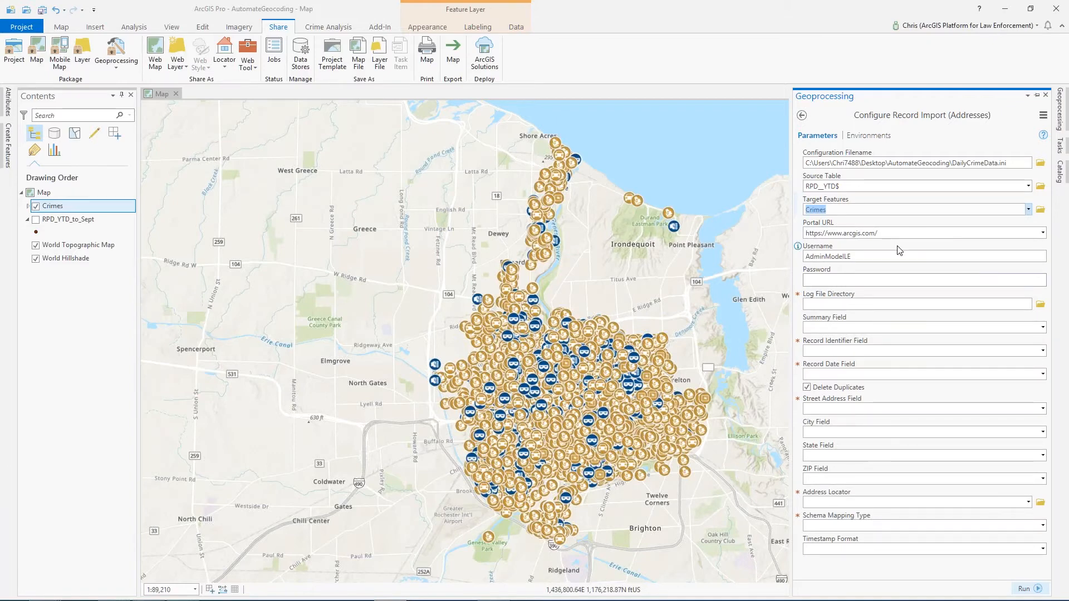
- Enter the portal account password in the tool's Password field
left_click(850, 279)
mouse_move(799, 247)
type("******")
key("ctrl+a")
key("BackSpace")
type("*******")
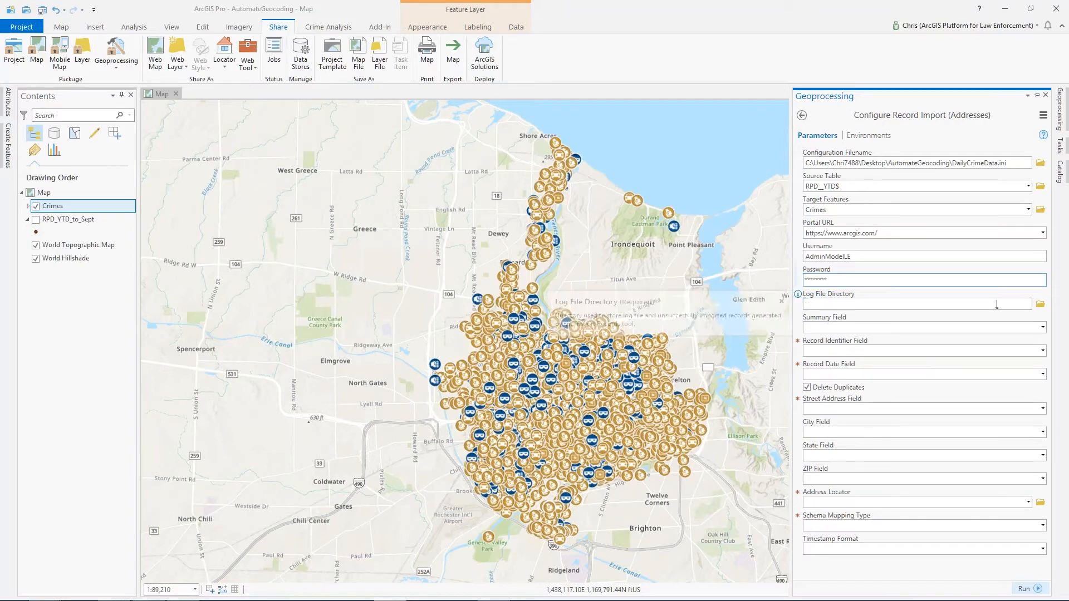
- Set the Log File Directory to the AutomateGeocoding folder on the Desktop
left_click(1040, 304)
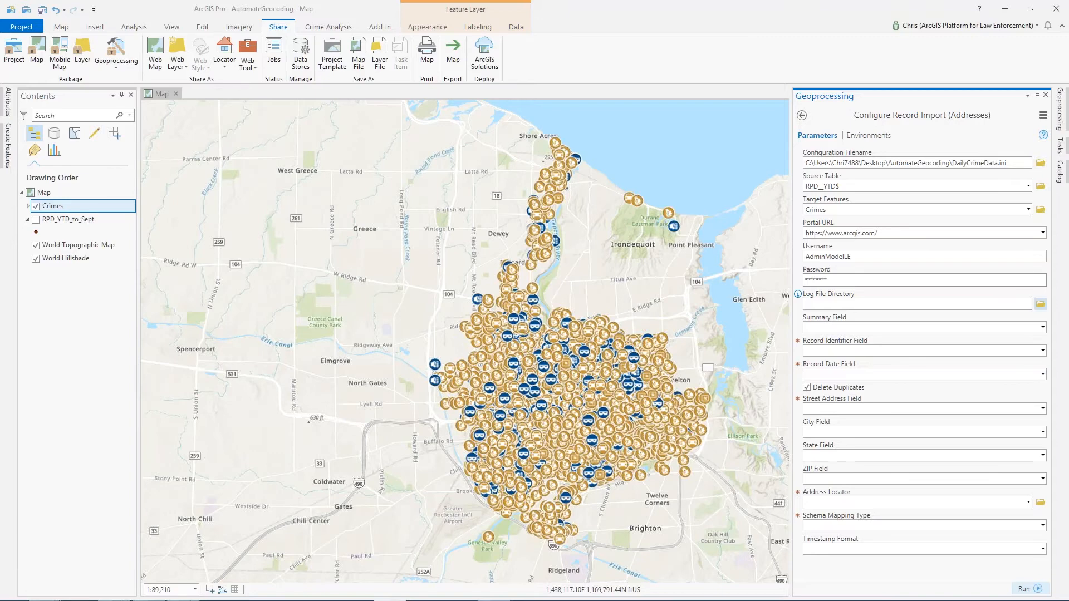
left_click(1041, 304)
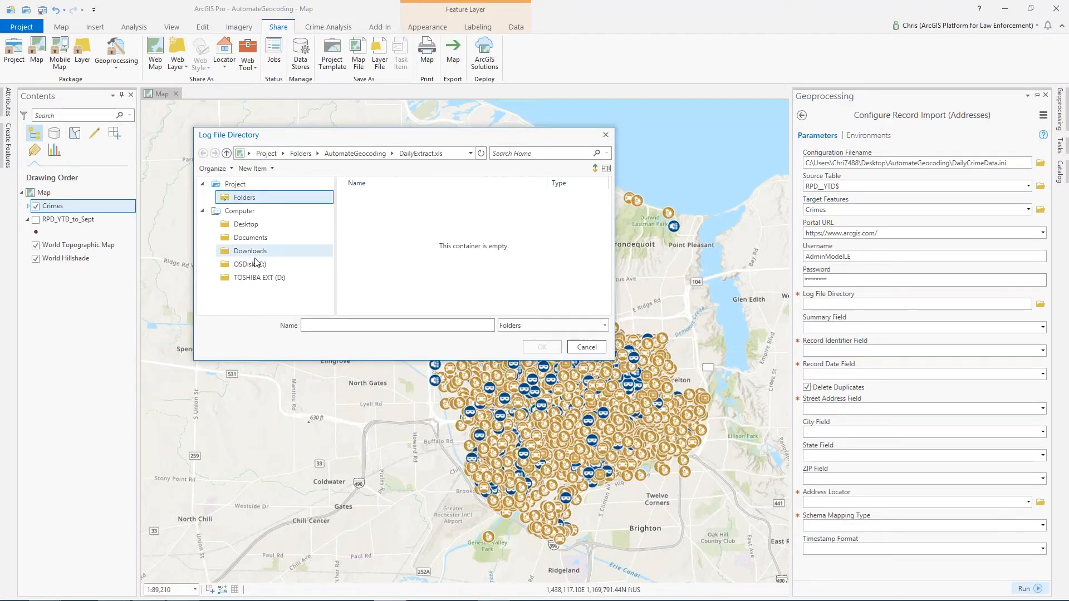
left_click(244, 225)
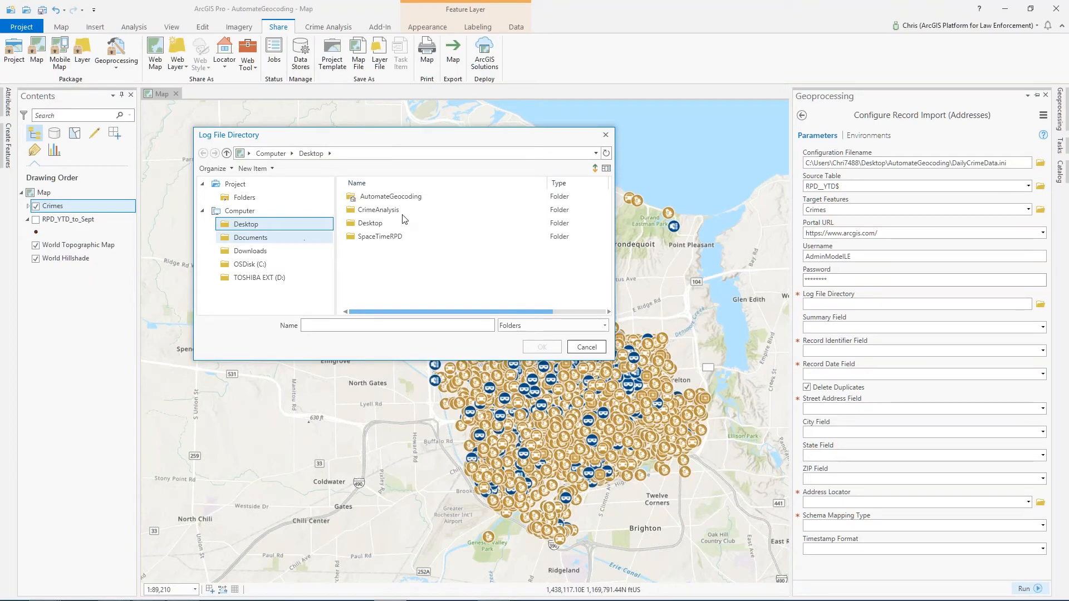
left_click(377, 198)
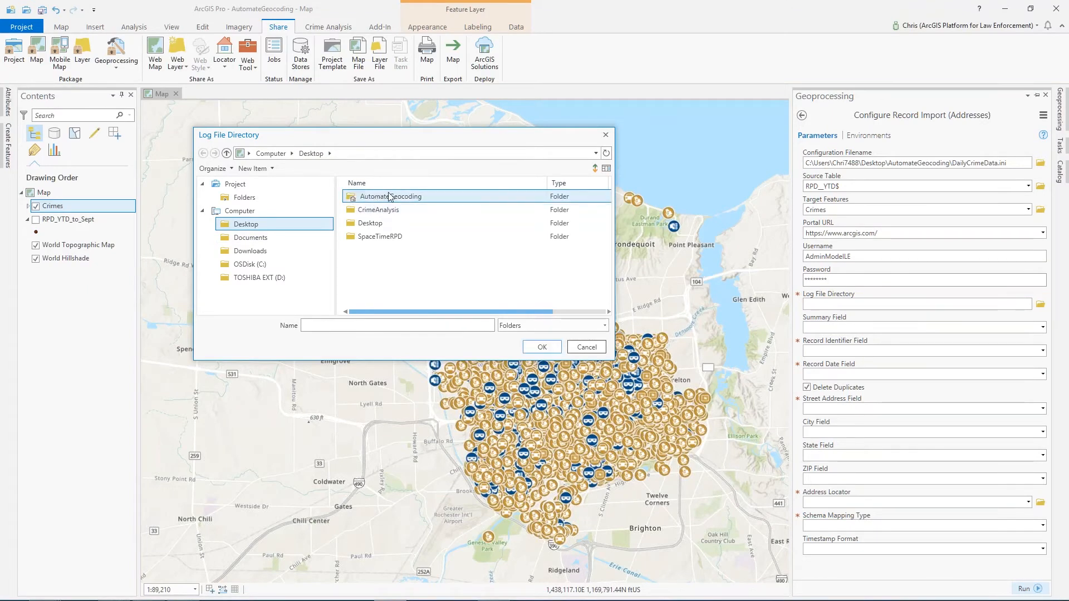
left_click(541, 348)
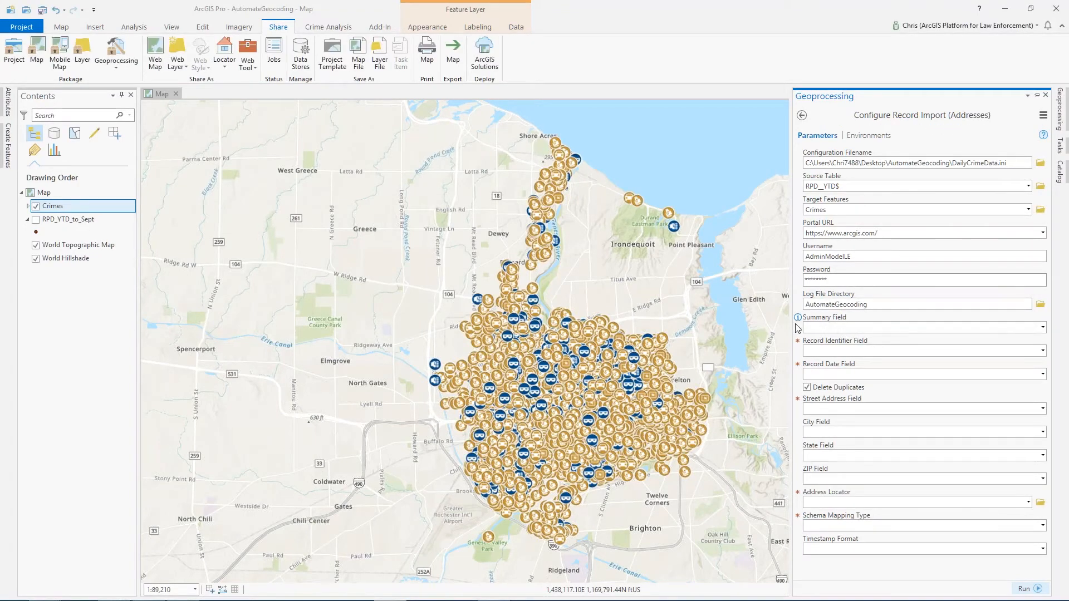
- Set the Record Identifier Field to OFFENSE_NUM and the Record Date Field to RPT_DATE
mouse_move(802, 323)
mouse_move(799, 345)
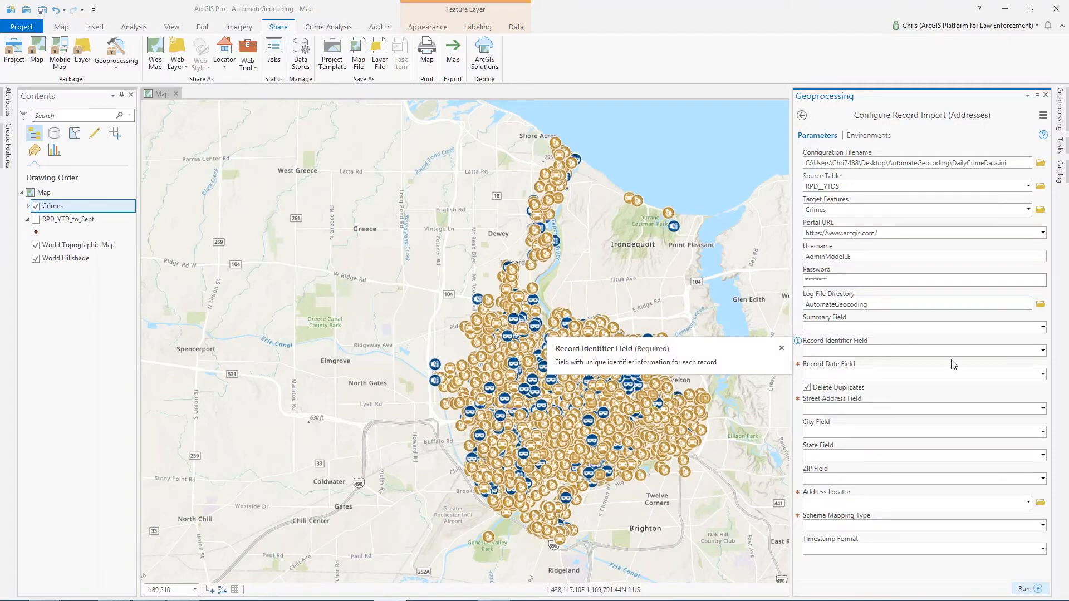
left_click(1043, 351)
left_click(850, 366)
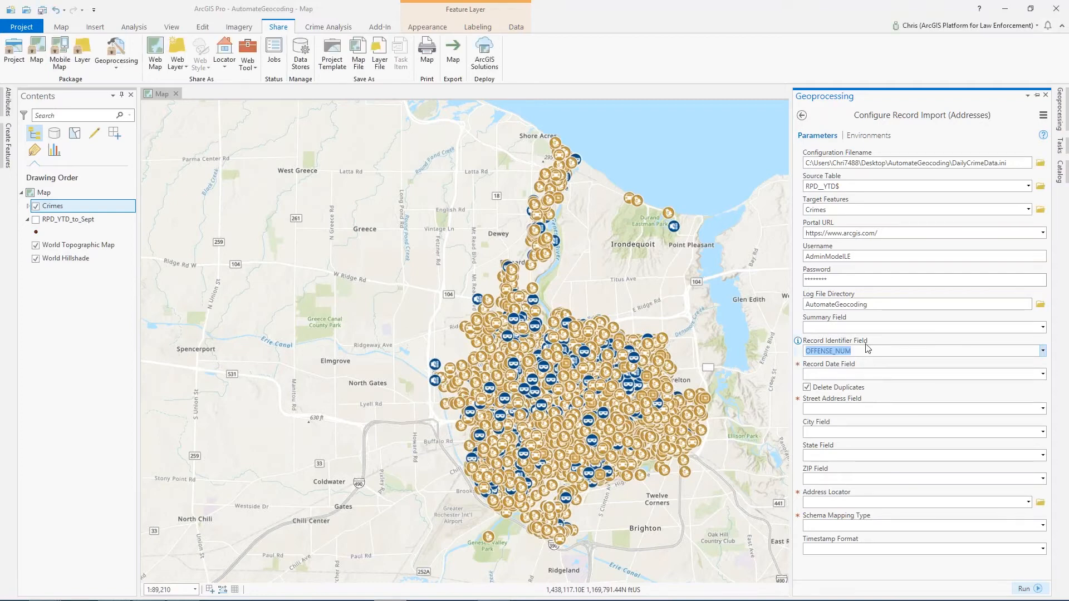
mouse_move(799, 365)
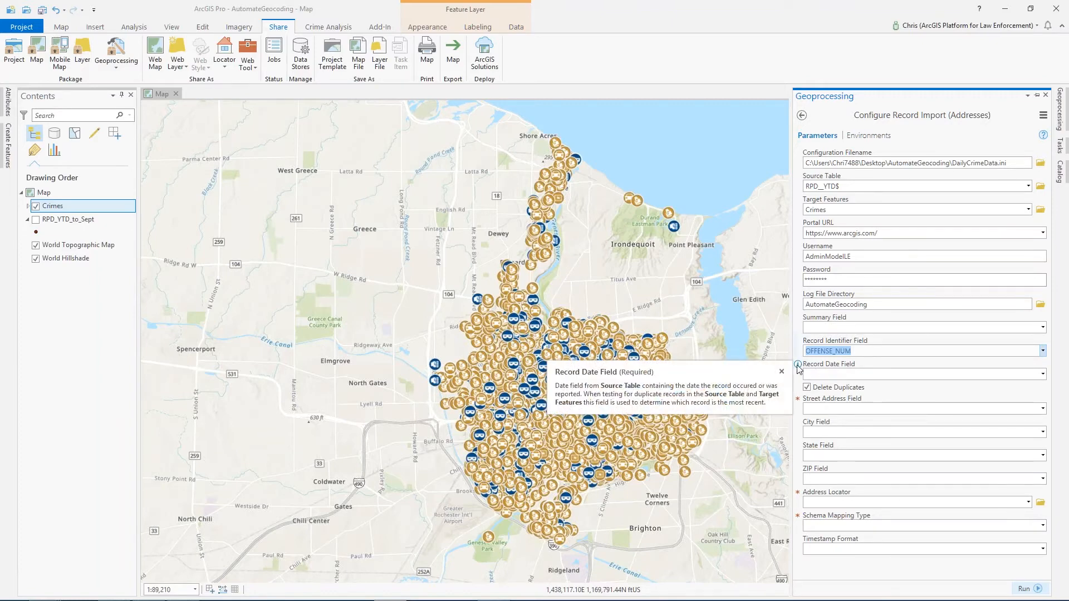
left_click(1041, 375)
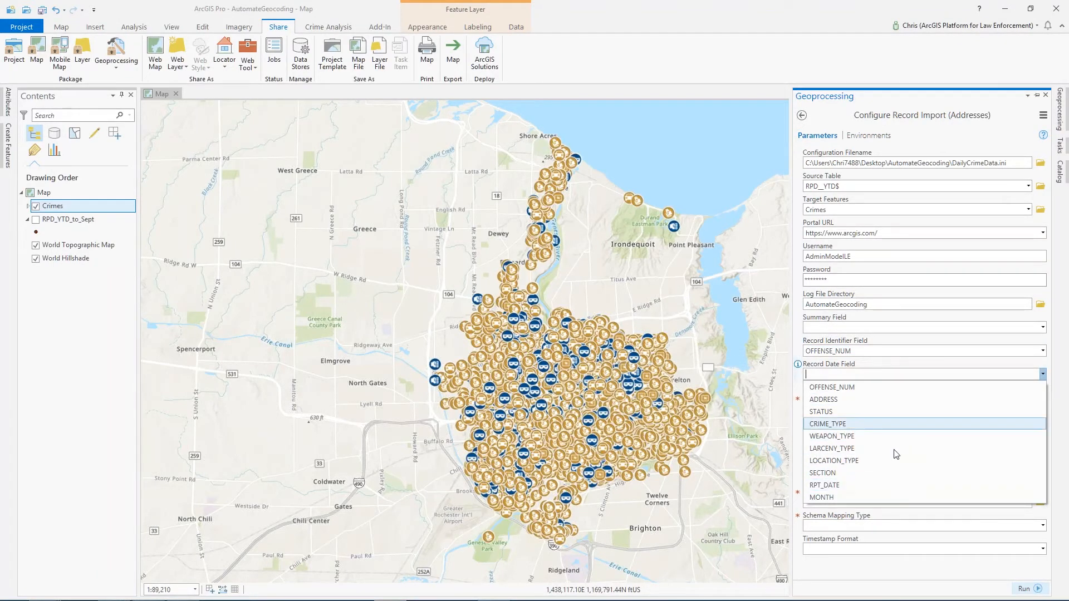
left_click(889, 485)
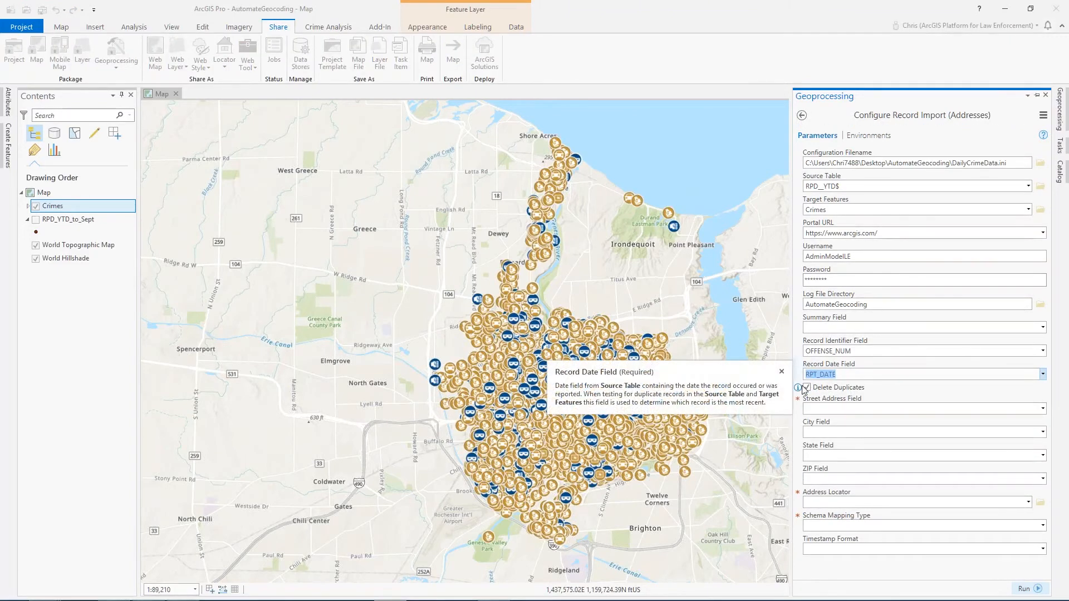
- Set the Street Address Field to ADDRESS
mouse_move(804, 393)
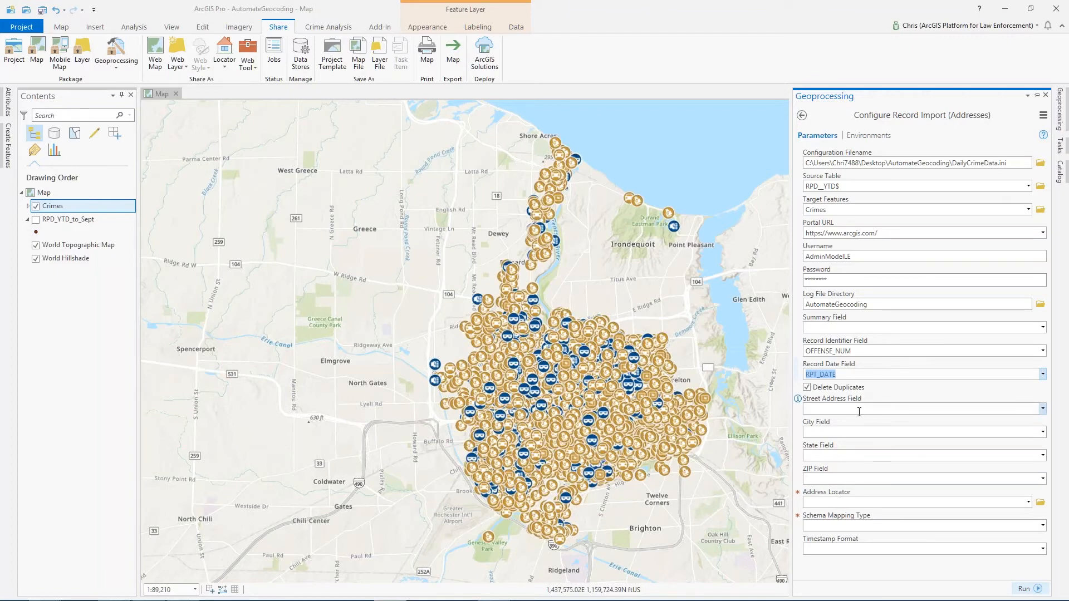
left_click(1043, 409)
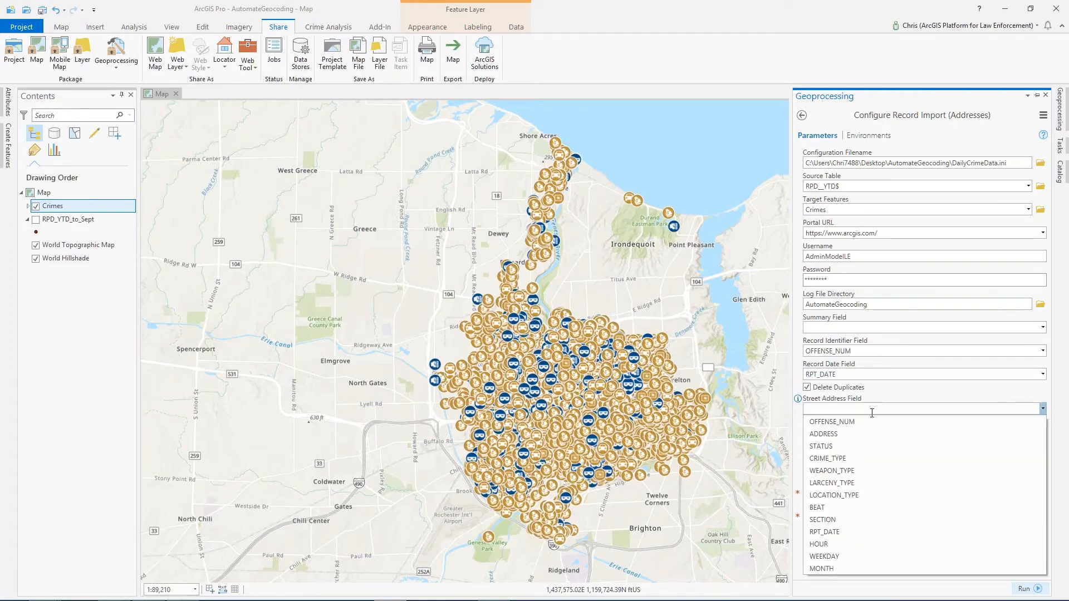
left_click(914, 435)
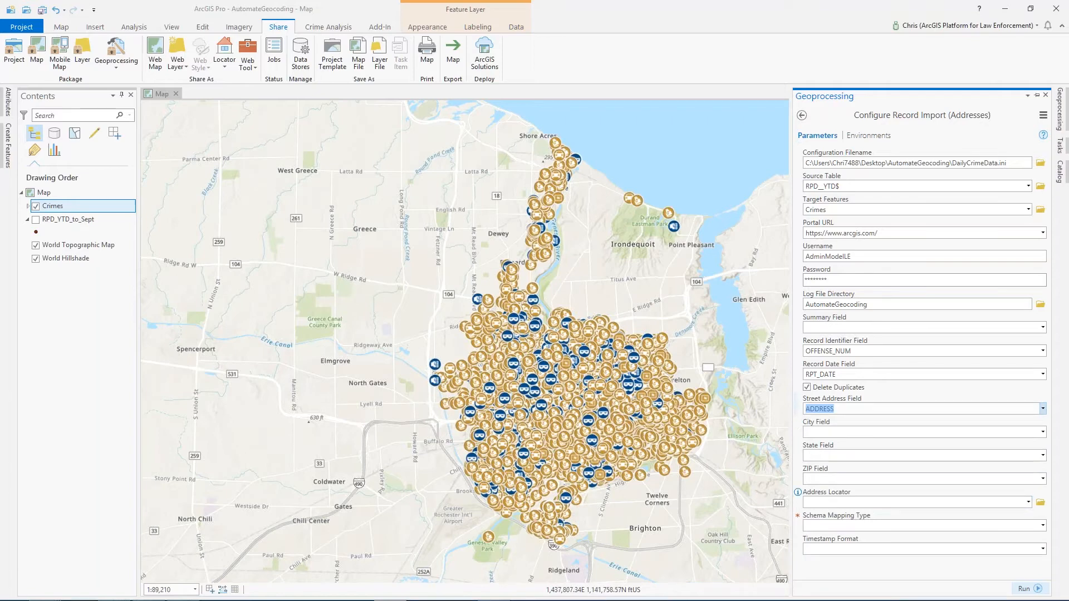
- Examine the project's available locators in the Catalog pane, then return to the tool
mouse_move(798, 492)
left_click(1064, 176)
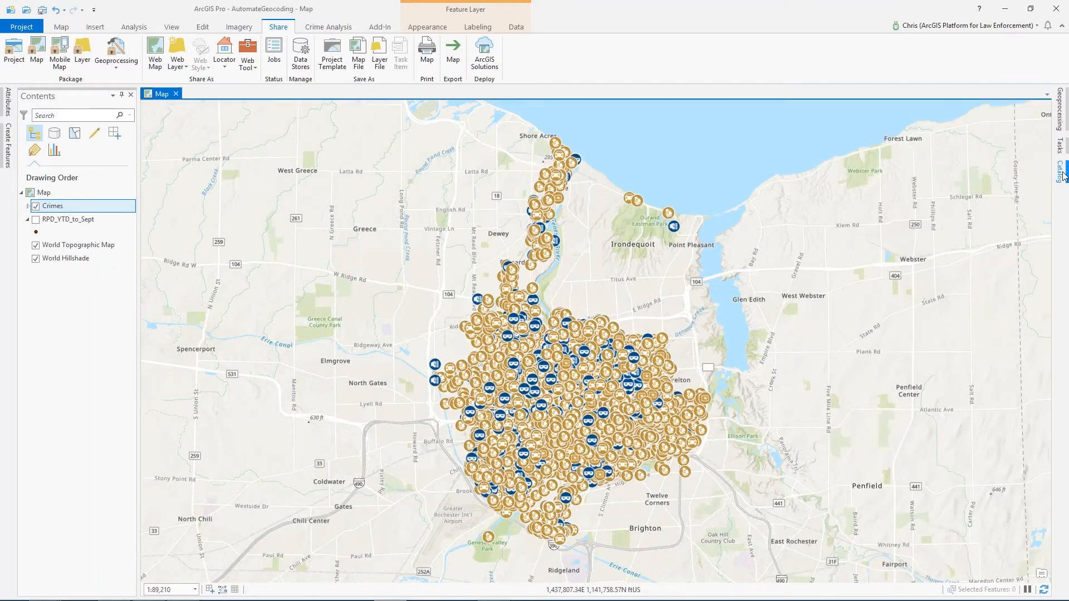
left_click(1064, 176)
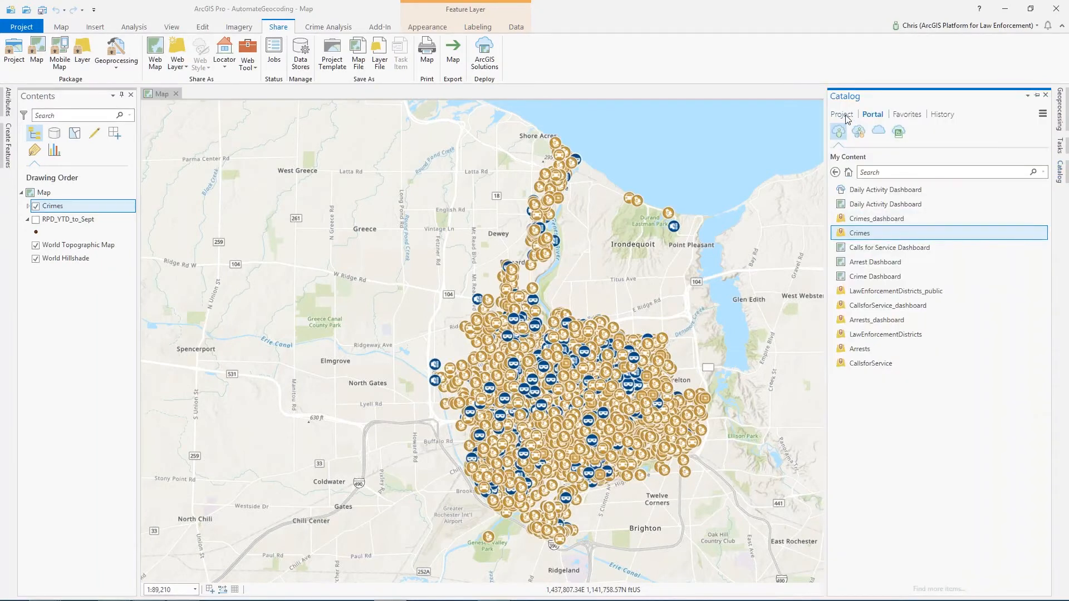
left_click(842, 114)
left_click(836, 295)
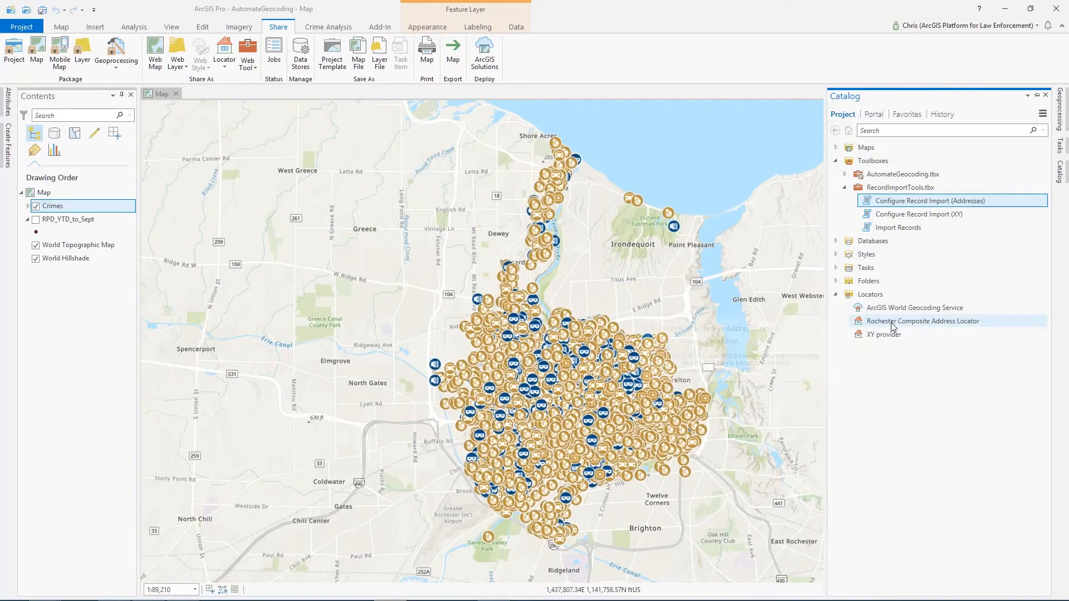
mouse_move(893, 327)
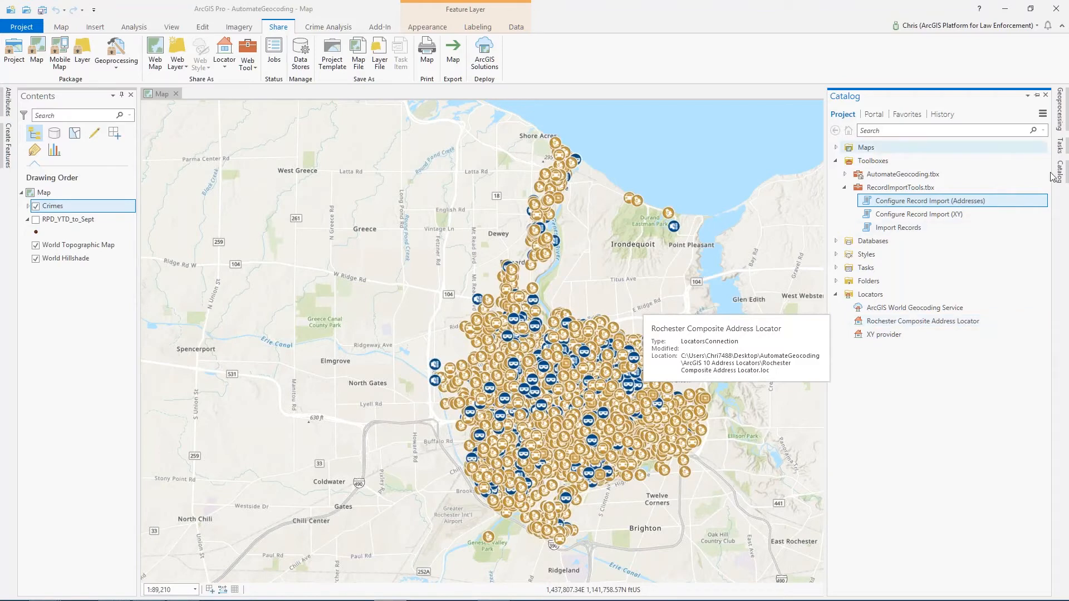
left_click(1057, 118)
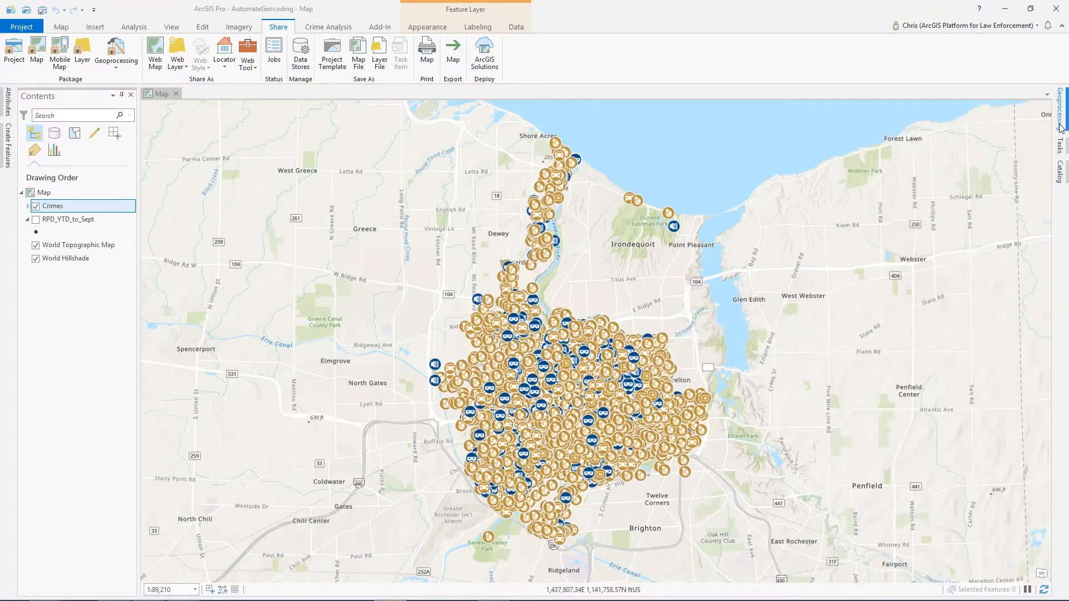
left_click(1061, 127)
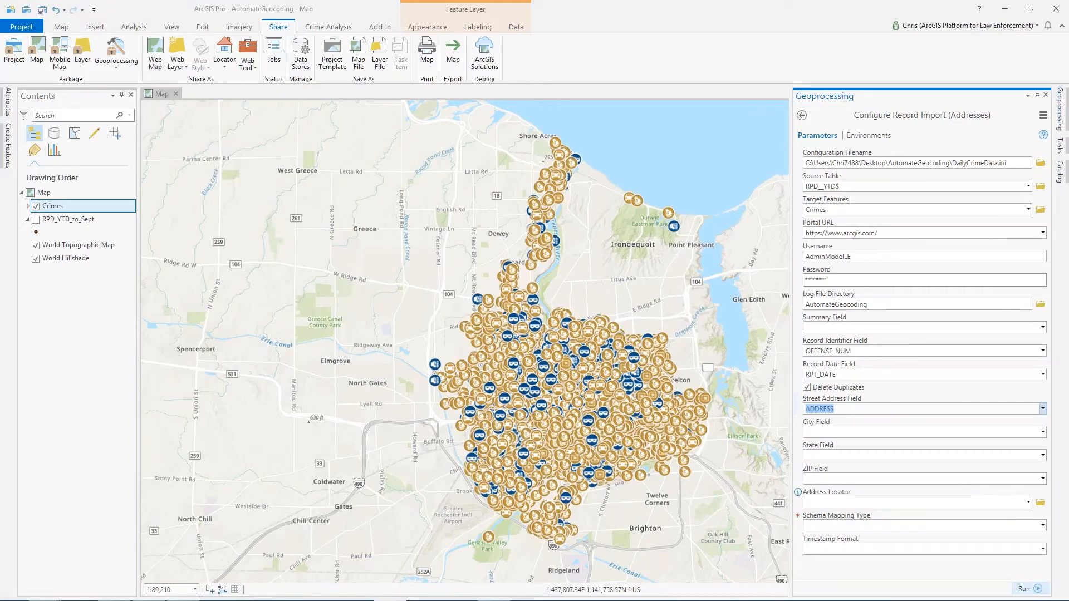
- Set the Address Locator to Rochester Composite Address Locator and the Schema Mapping Type to Use Field Mapping
left_click(1028, 502)
left_click(1005, 517)
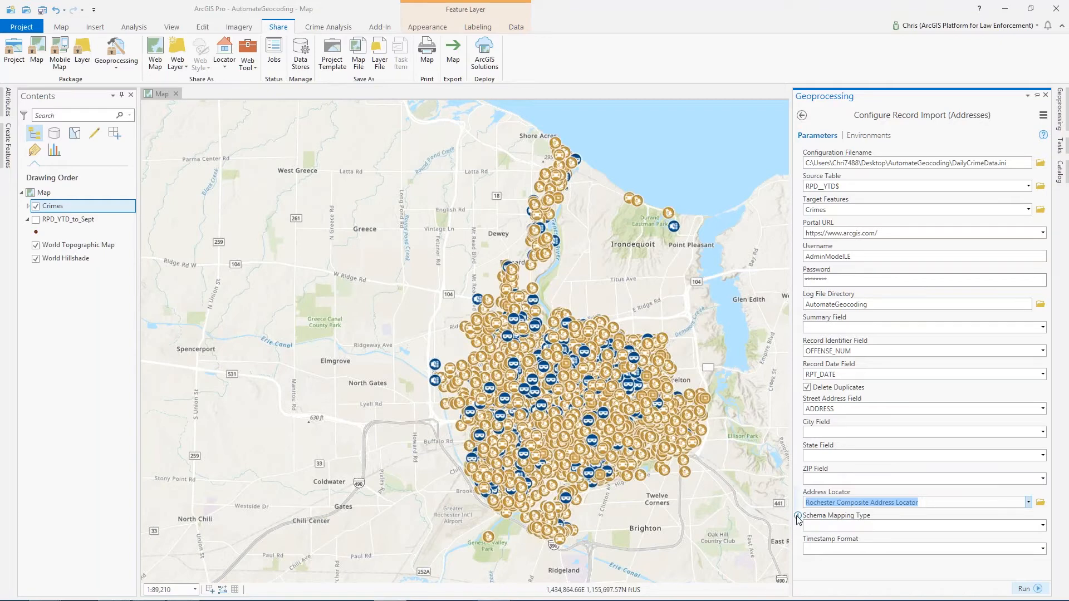
left_click(1043, 527)
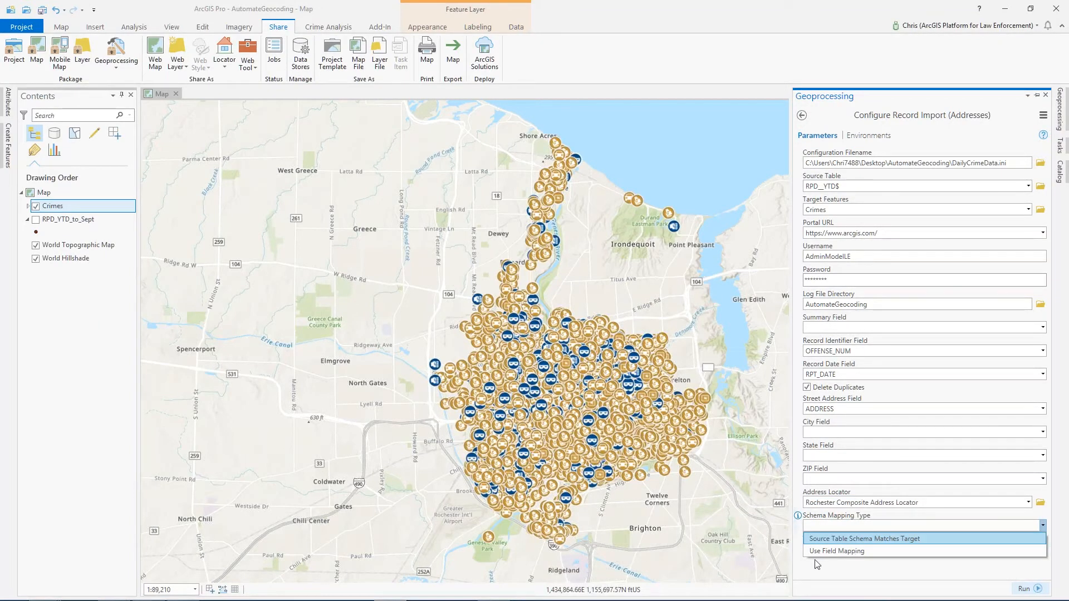
left_click(811, 551)
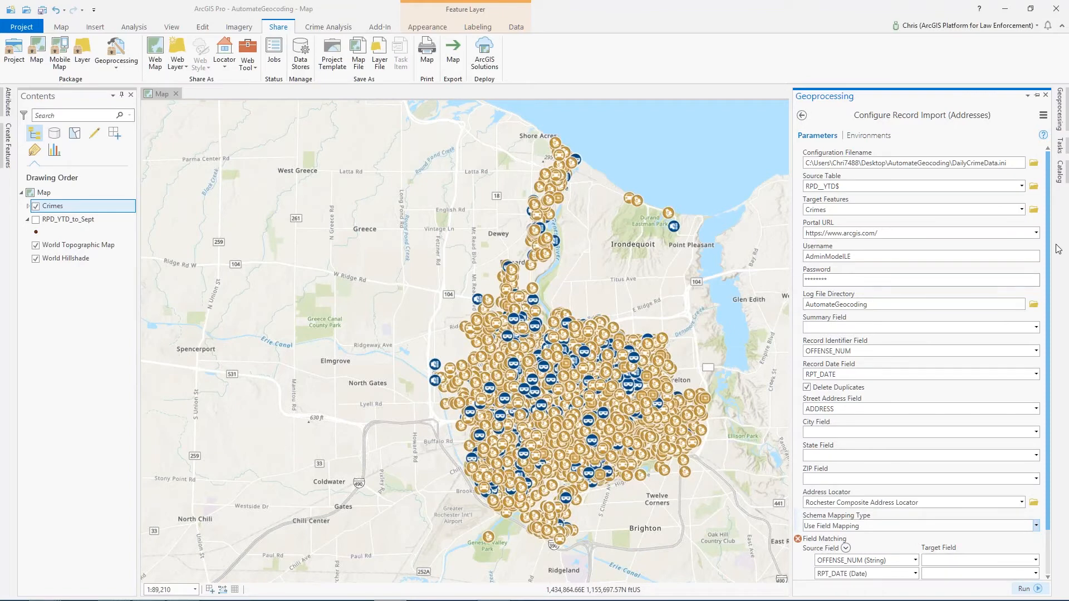
- Map the source field OFFENSE_NUM to the target field offenseid in Field Matching
scroll(1051, 269, "down", 3)
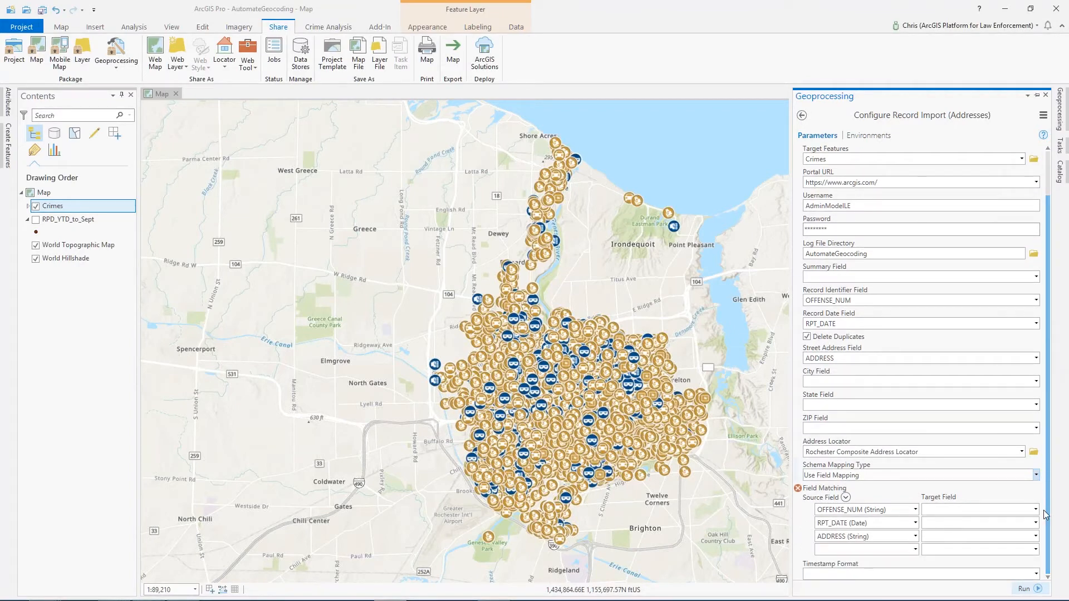
left_click(915, 509)
left_click(868, 355)
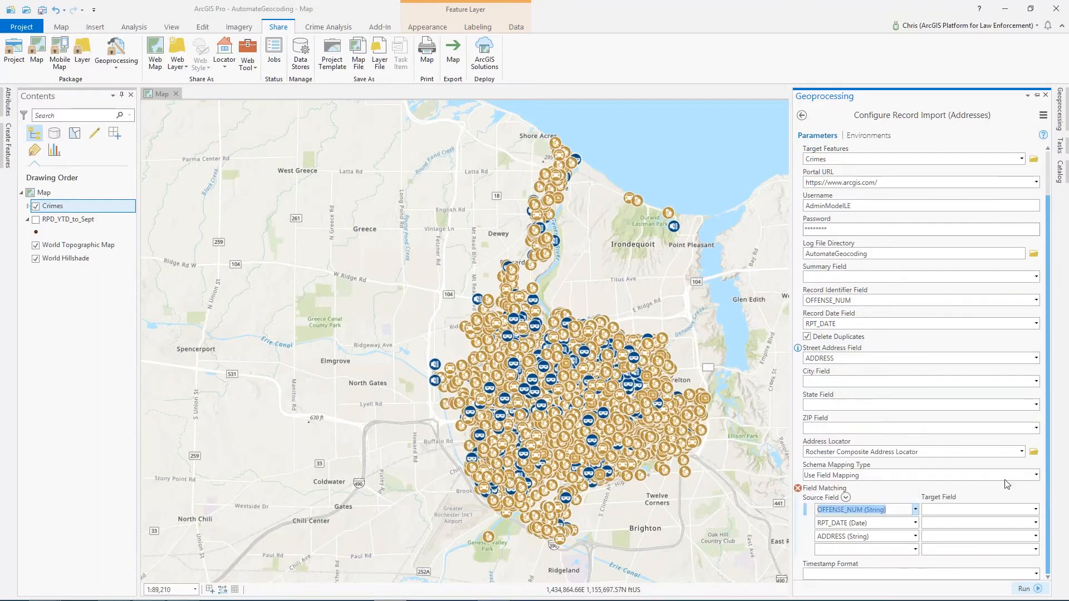
left_click(1037, 510)
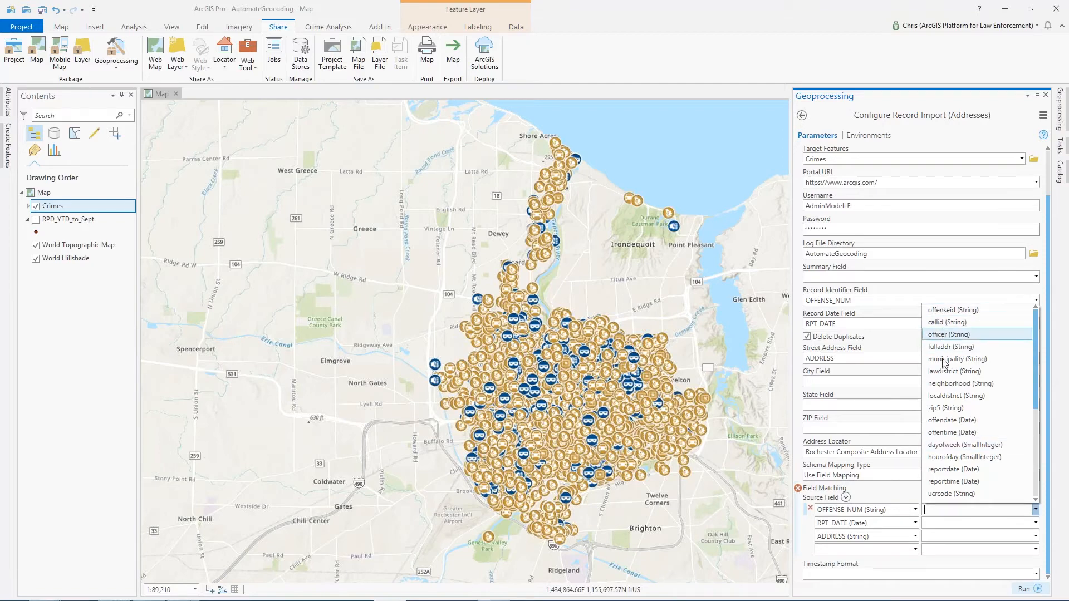
left_click(947, 310)
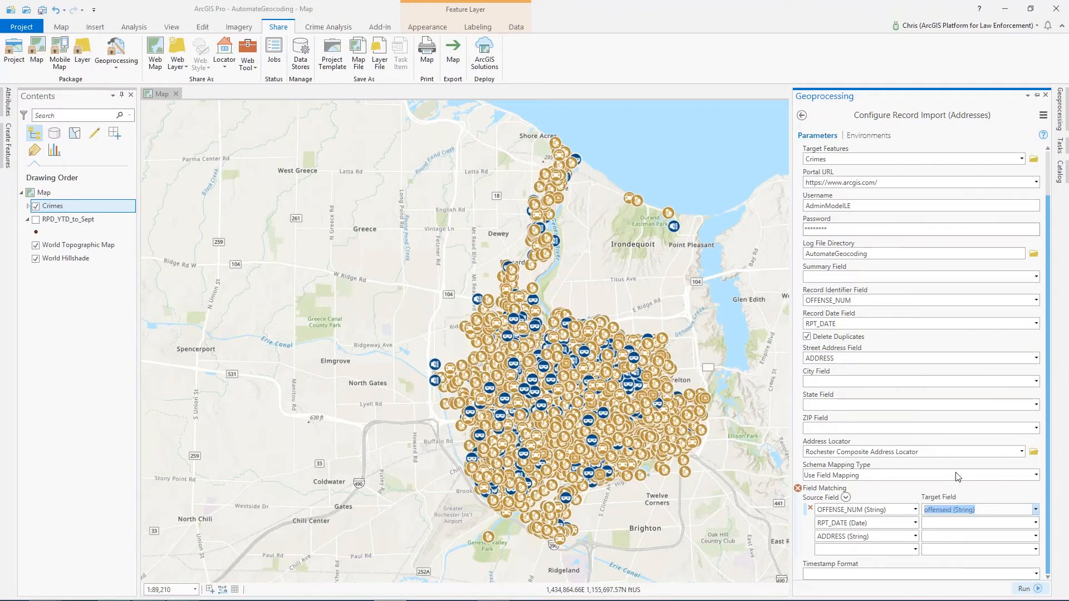
- Map the second source field ADDRESS to the target field fulladdr
left_click(915, 523)
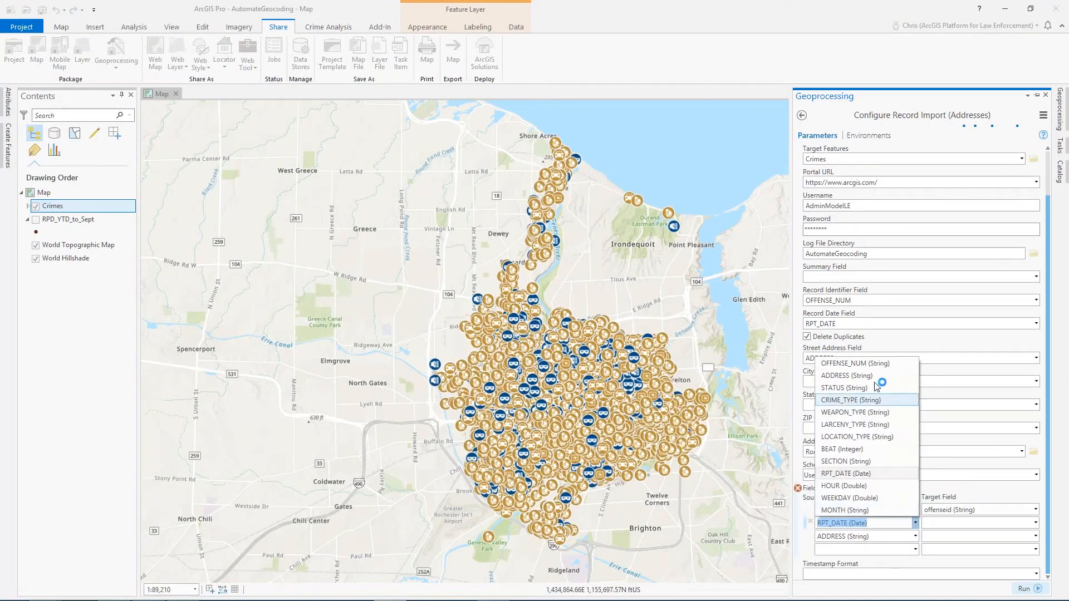
left_click(866, 376)
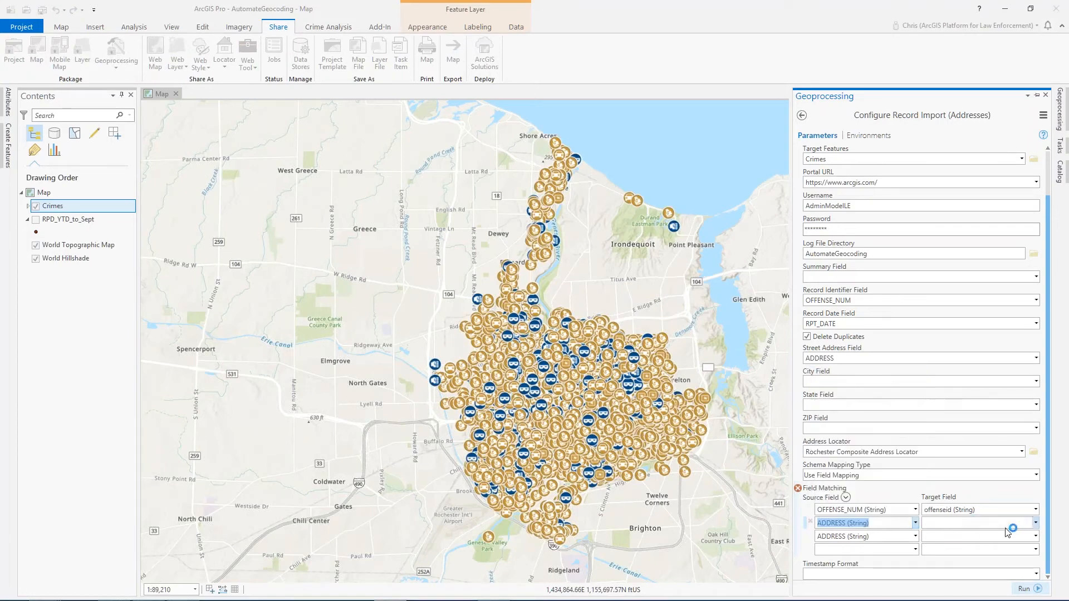
left_click(1035, 524)
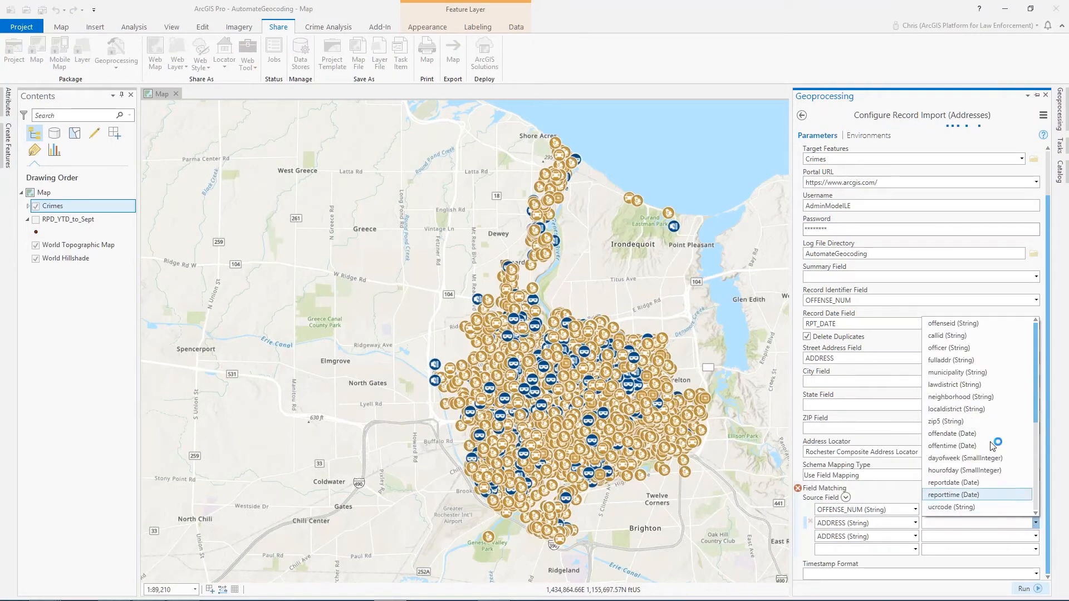
left_click(947, 361)
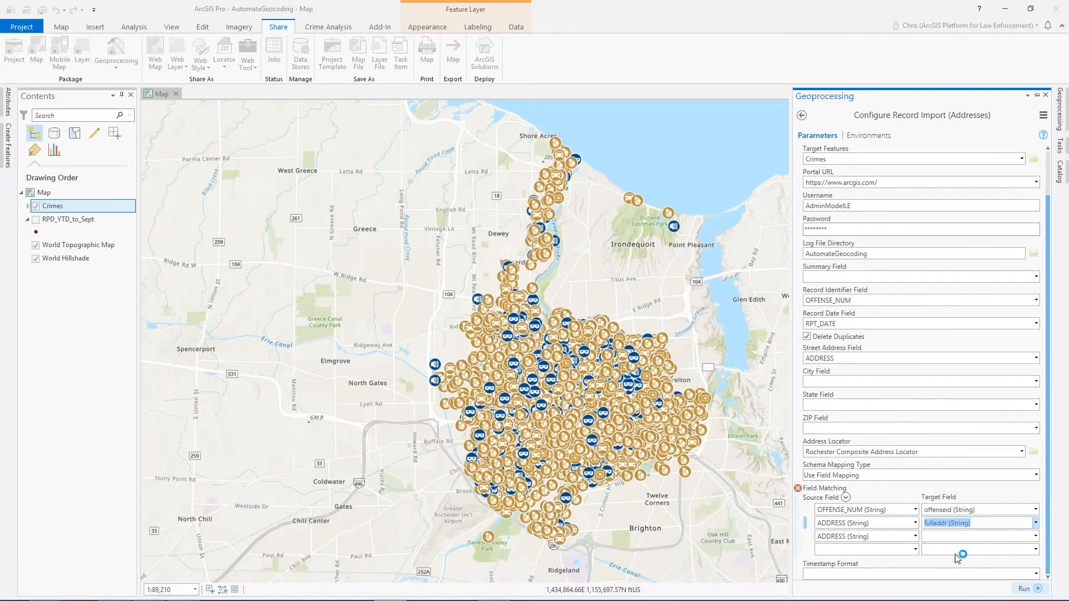
- Map the third source field STATUS to the target field casestatus
left_click(916, 536)
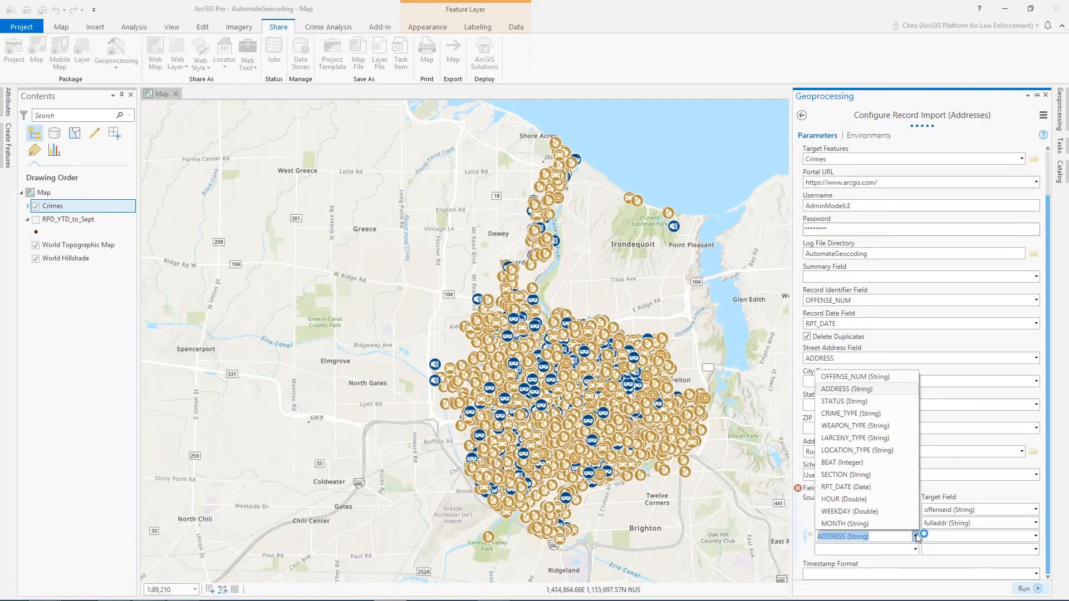
left_click(844, 401)
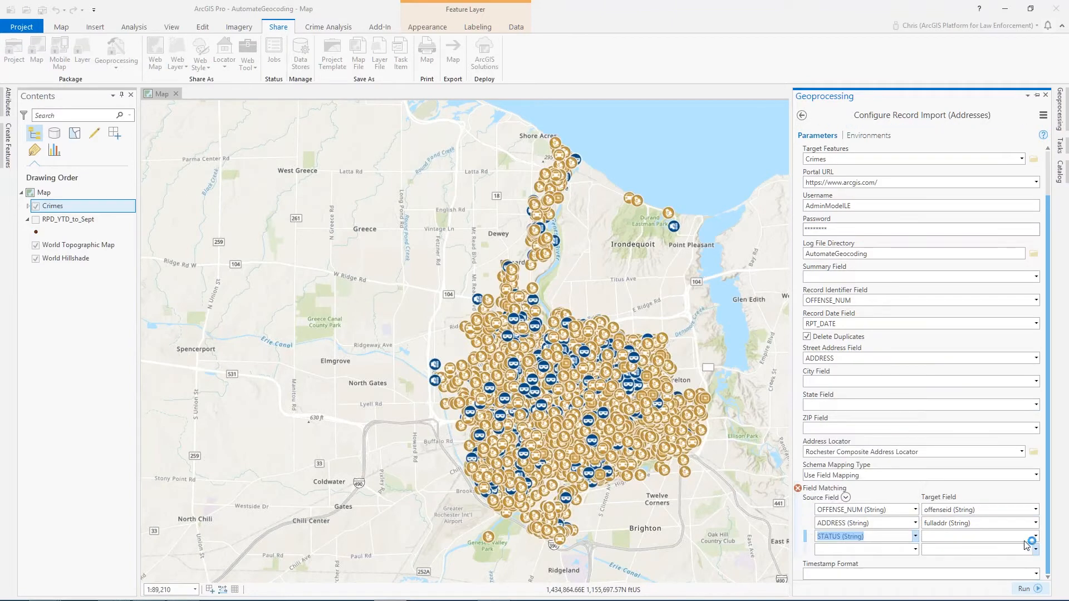
left_click(1036, 536)
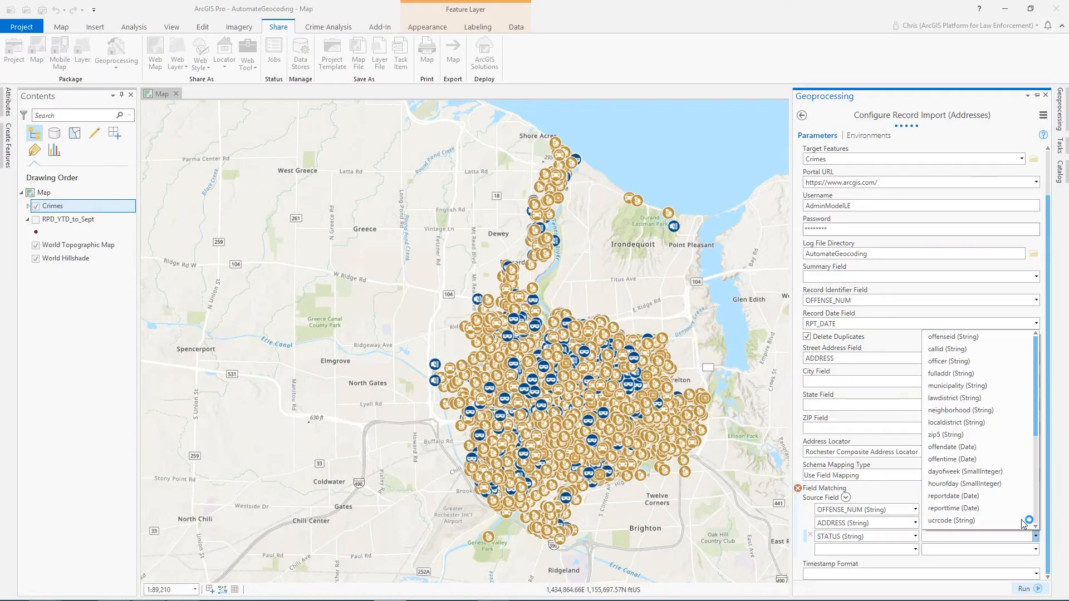
left_click_drag(1037, 396, 1024, 495)
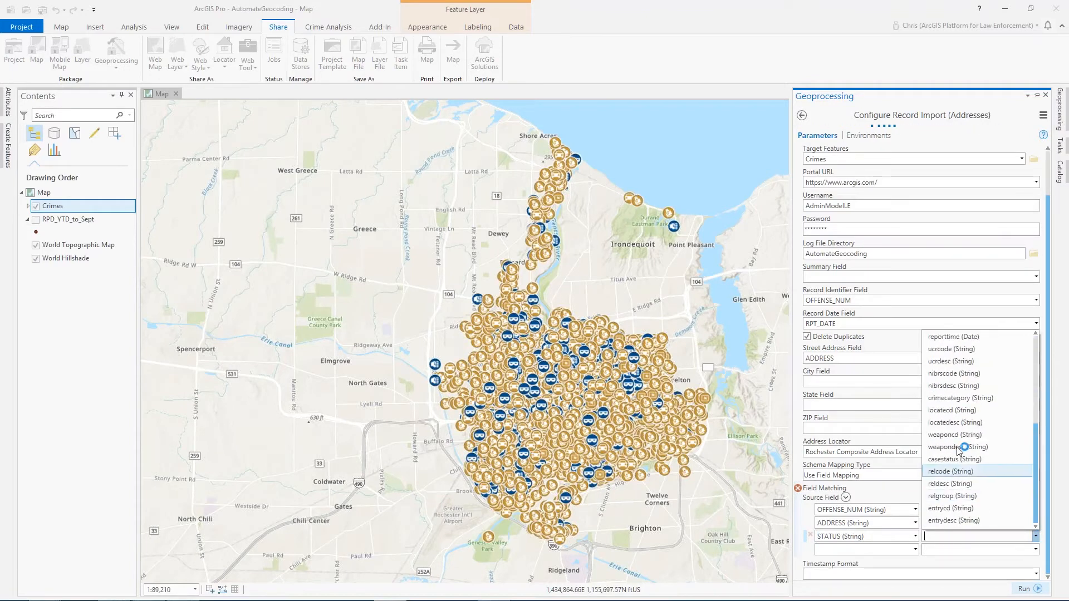
left_click(952, 459)
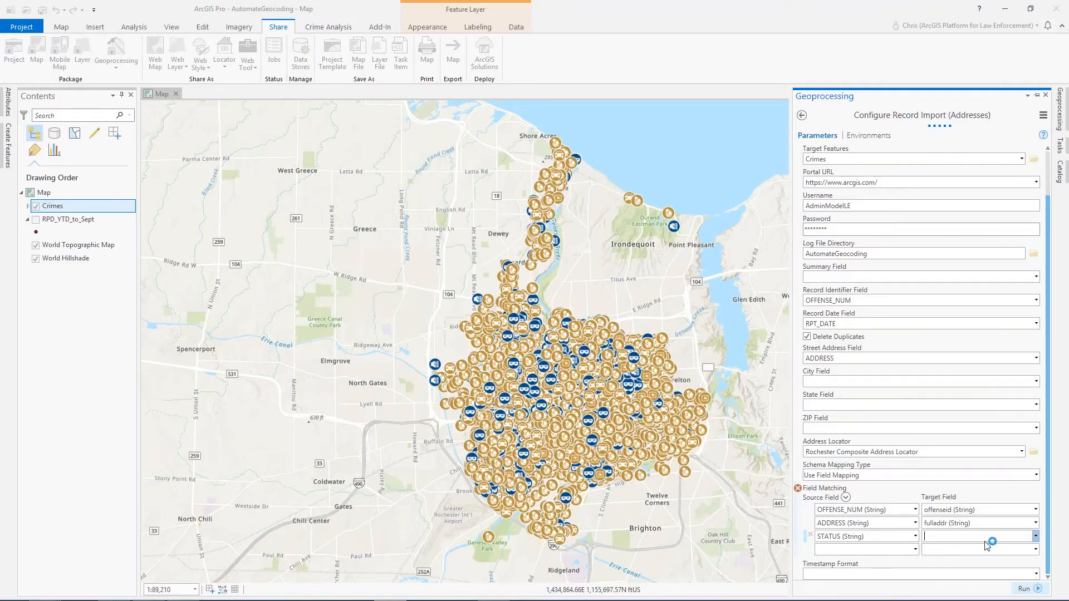
- Map the fourth source field RPT_DATE to the target field reportdate in Field Matching
left_click(915, 550)
left_click(915, 550)
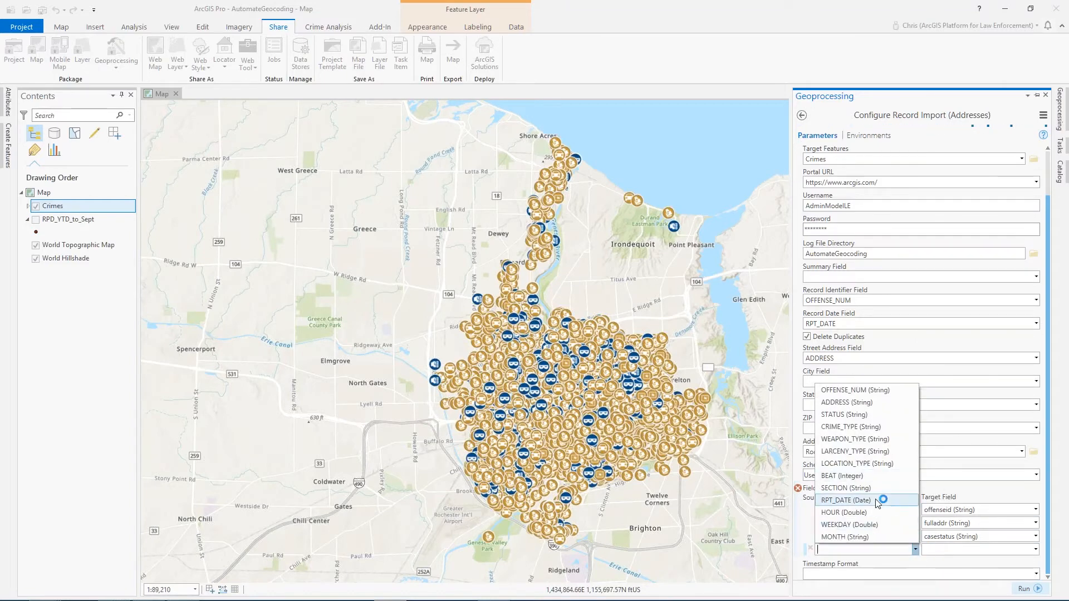
left_click(883, 502)
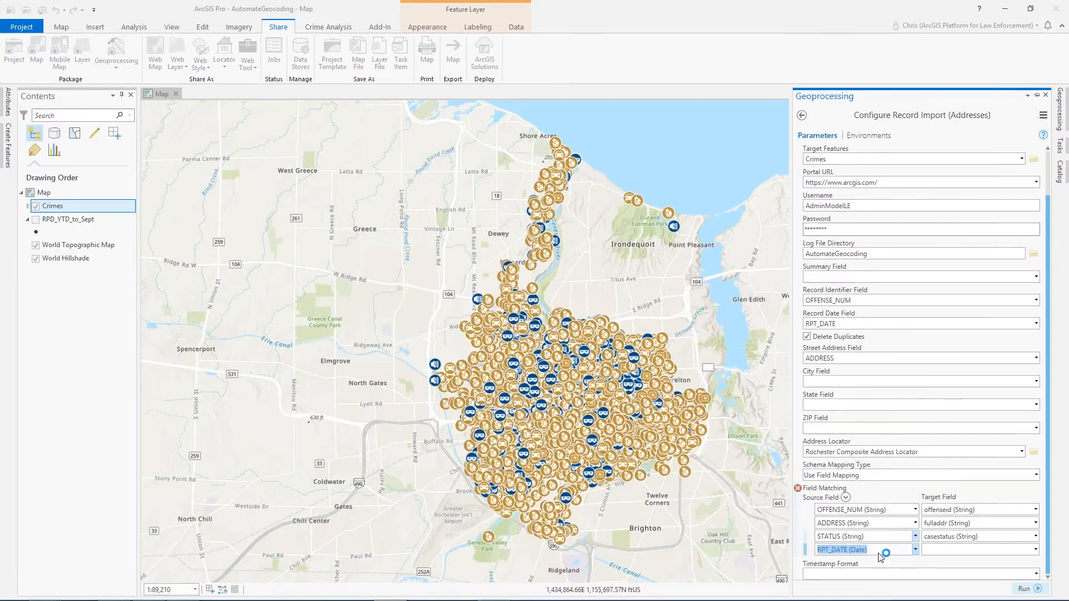
left_click(1036, 550)
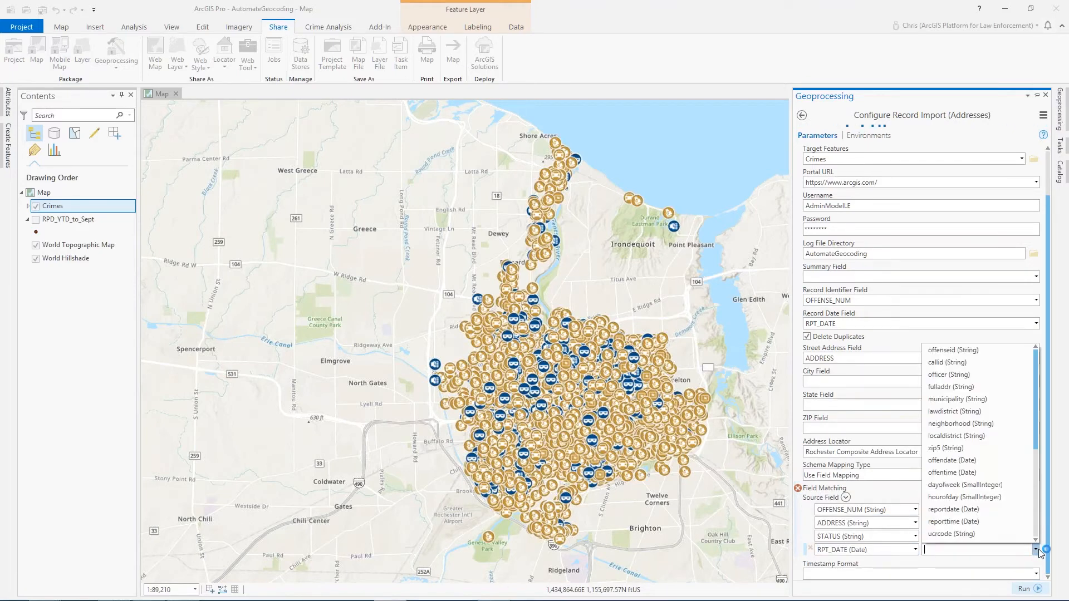
left_click(981, 510)
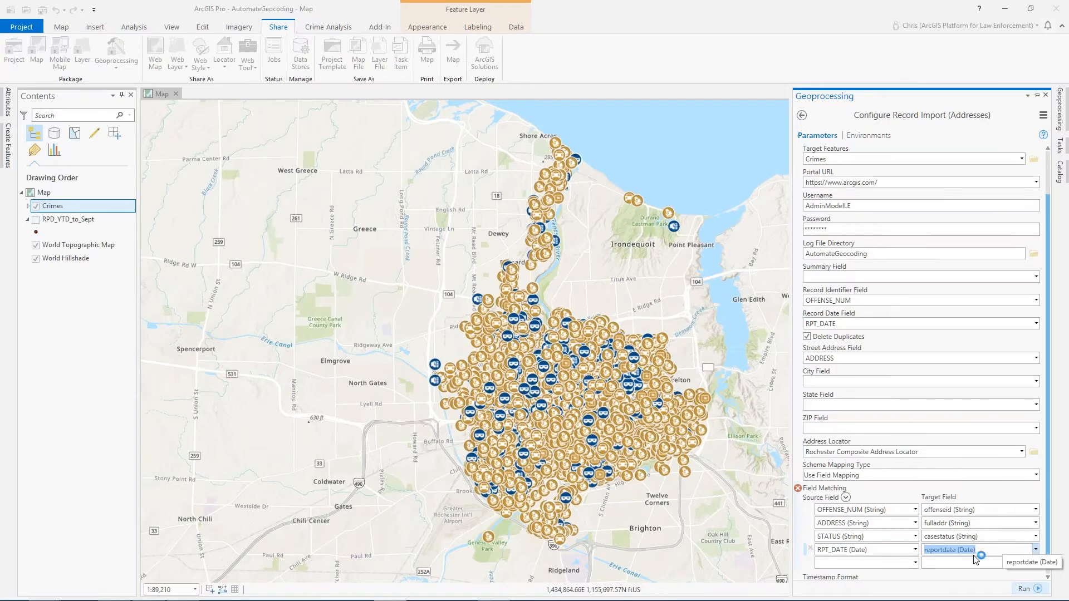
- Add another field mapping from source RPT_DATE to the target field offendate
left_click(916, 564)
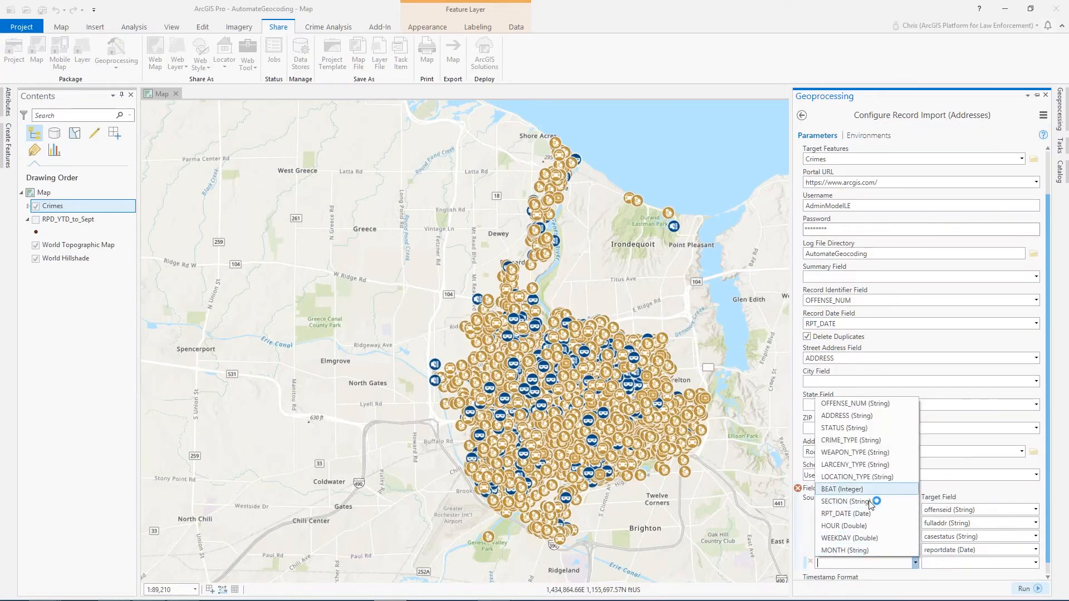
left_click(863, 512)
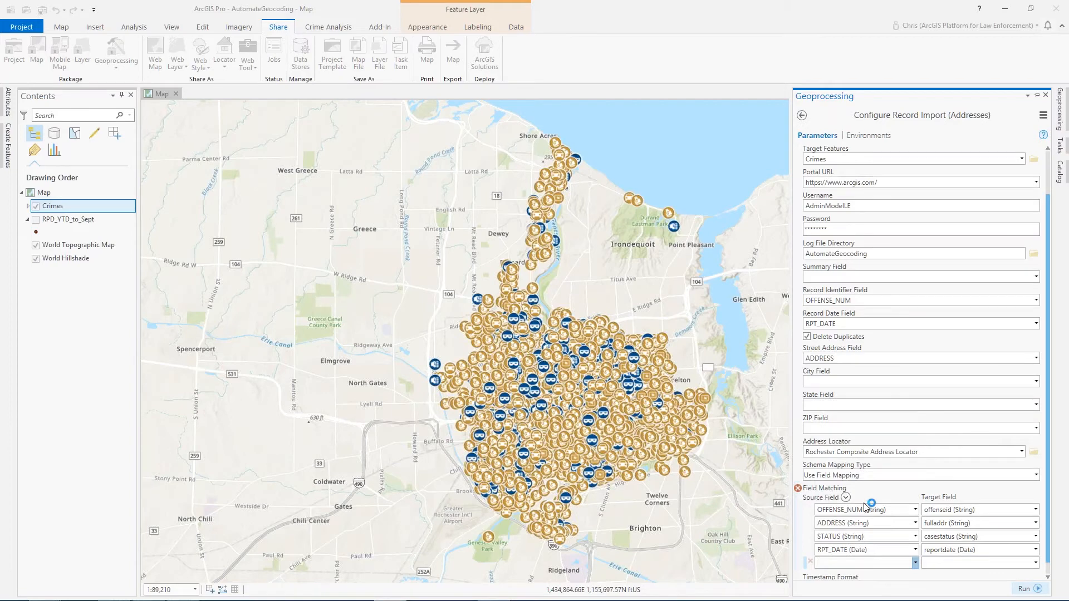
left_click(916, 563)
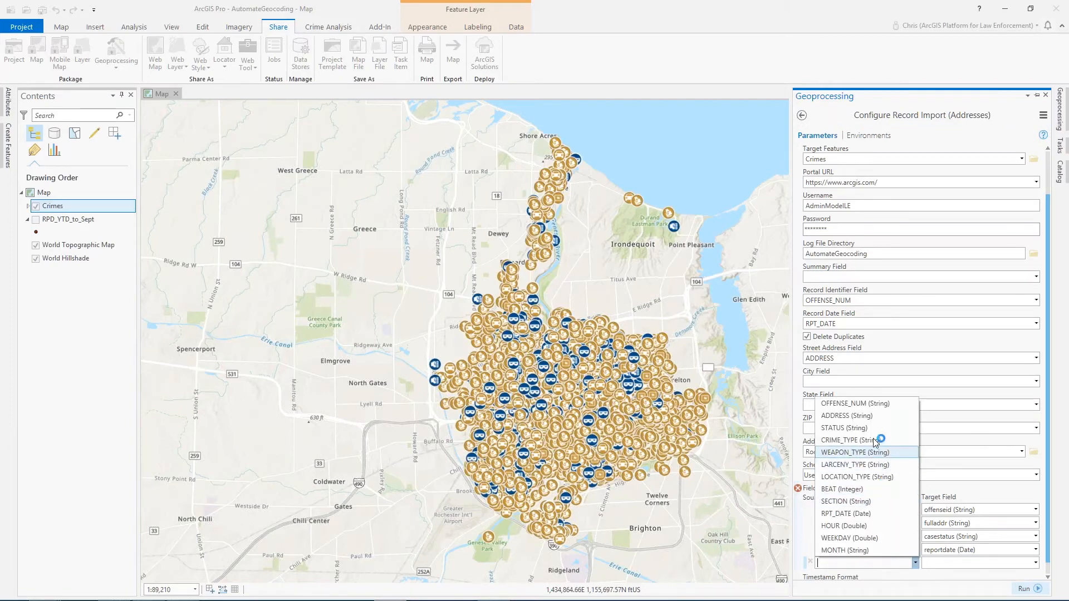
left_click(877, 514)
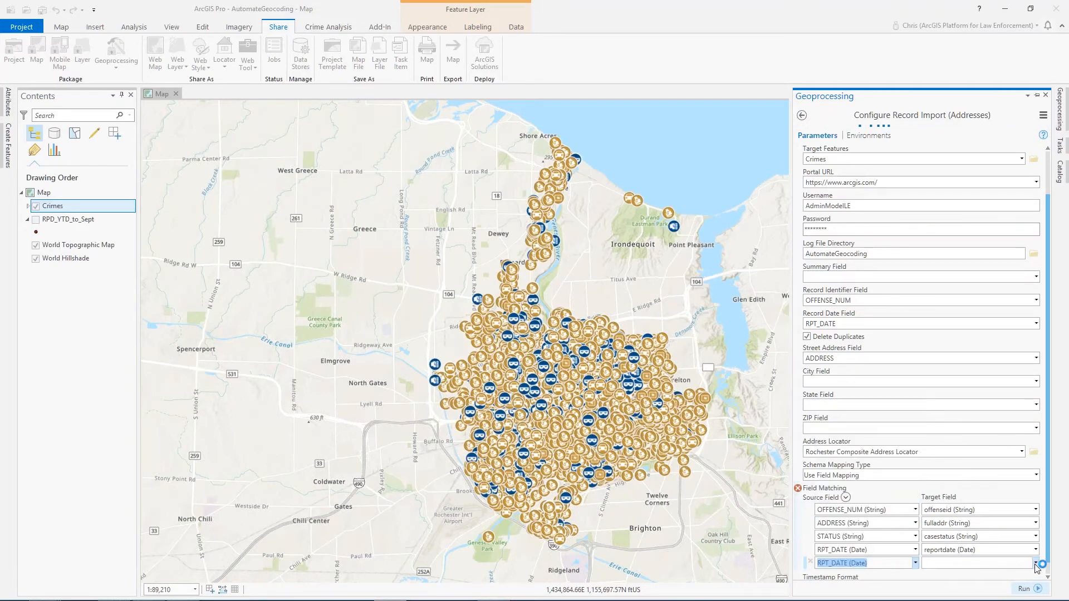
left_click(1036, 563)
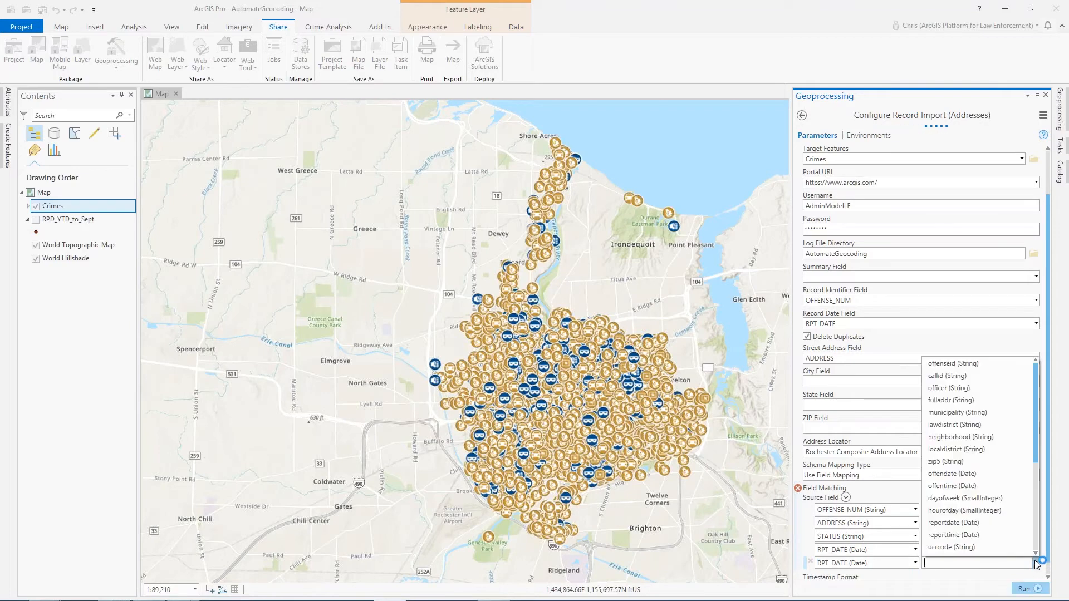
left_click(1012, 474)
left_click_drag(1048, 504, 1048, 534)
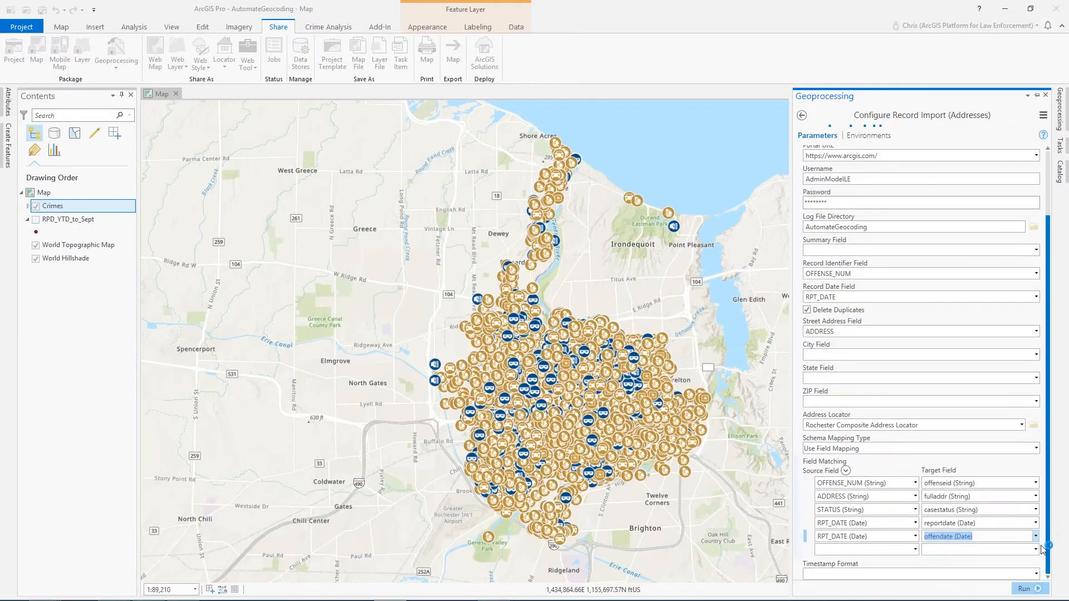
- Map the source field CRIME_TYPE to the target field ucrdesc
left_click(916, 550)
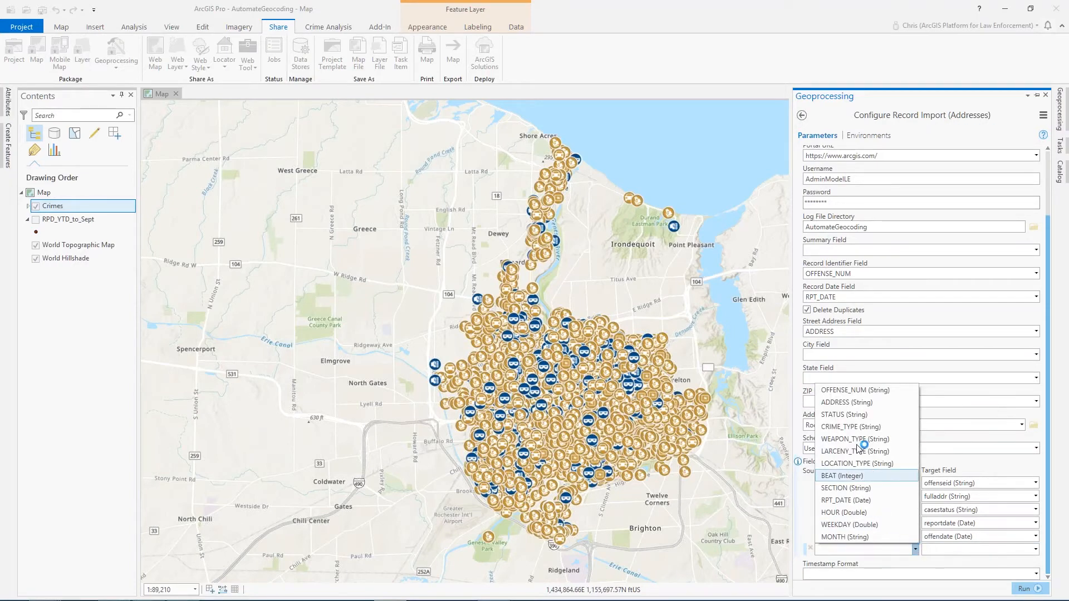
left_click(856, 428)
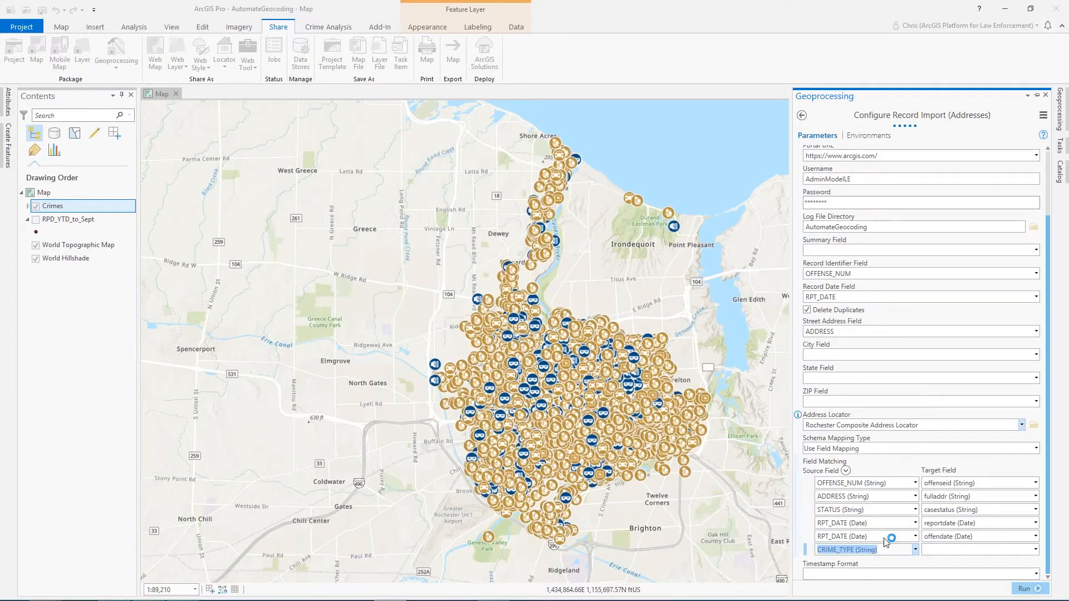
left_click(1035, 550)
scroll(996, 479, "down", 2)
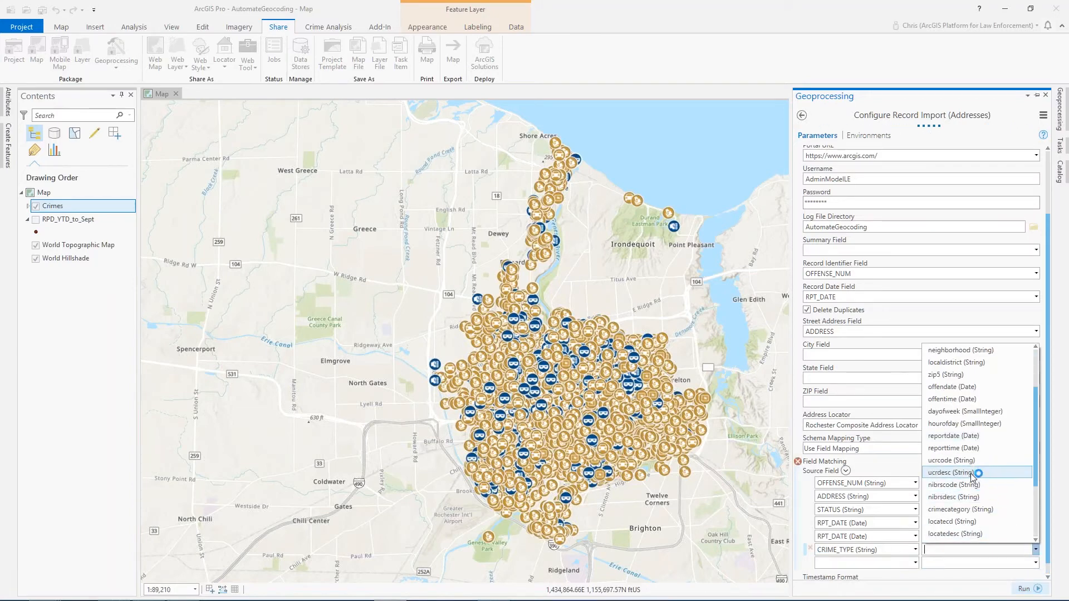
left_click(971, 473)
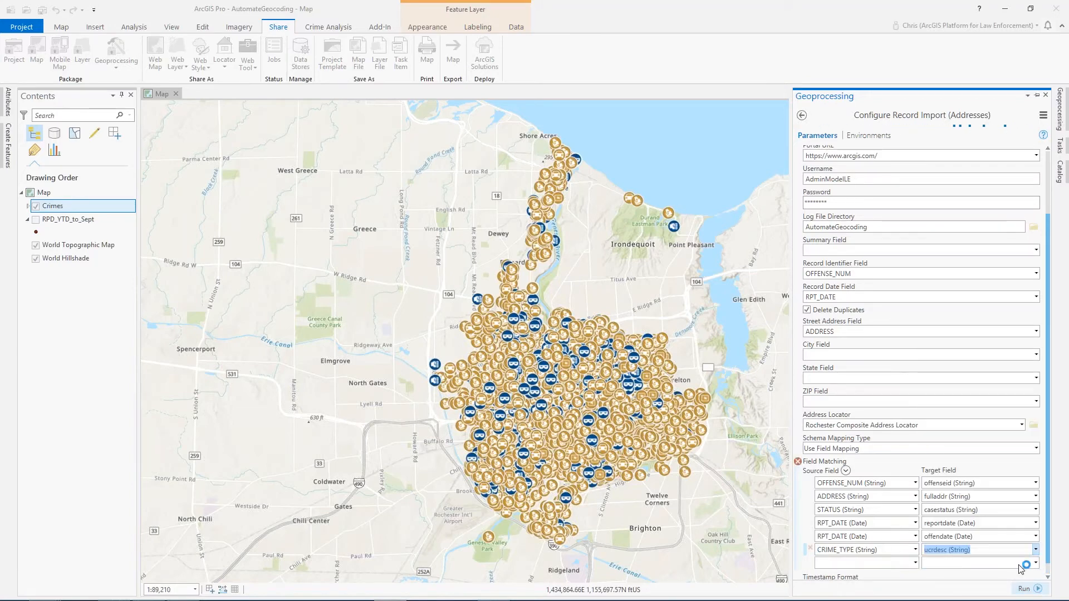
- Map the source field LOCATION_TYPE to the target field locatedesc
left_click(915, 562)
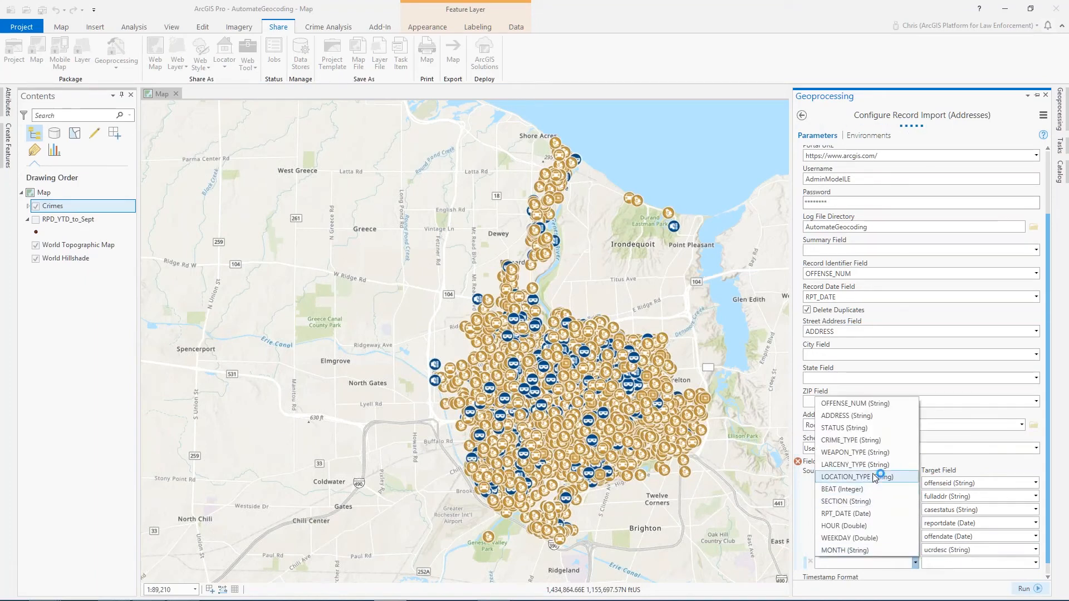
left_click(874, 475)
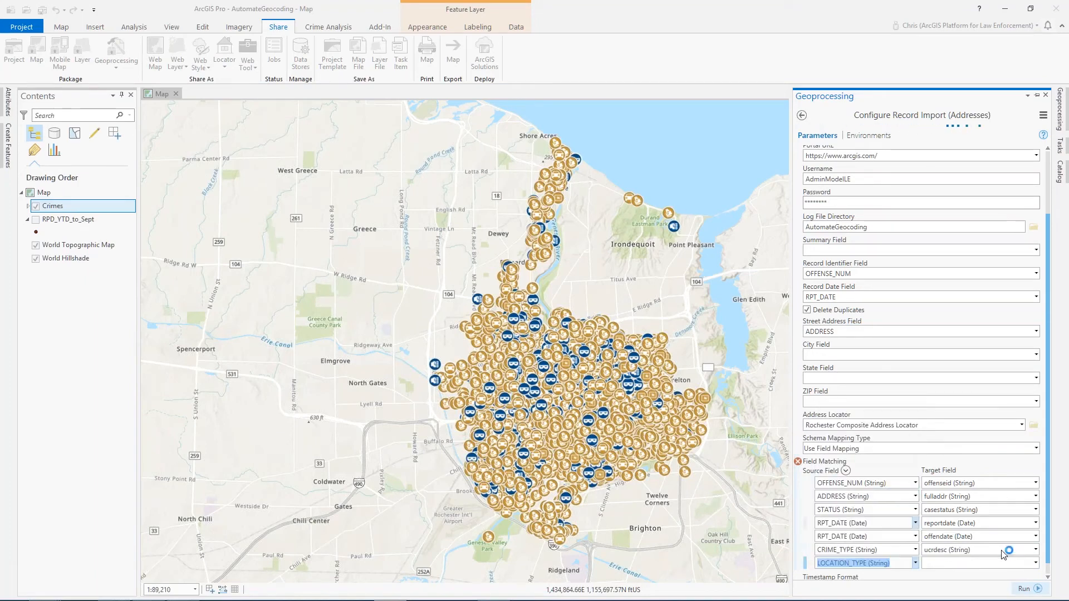
left_click(1035, 563)
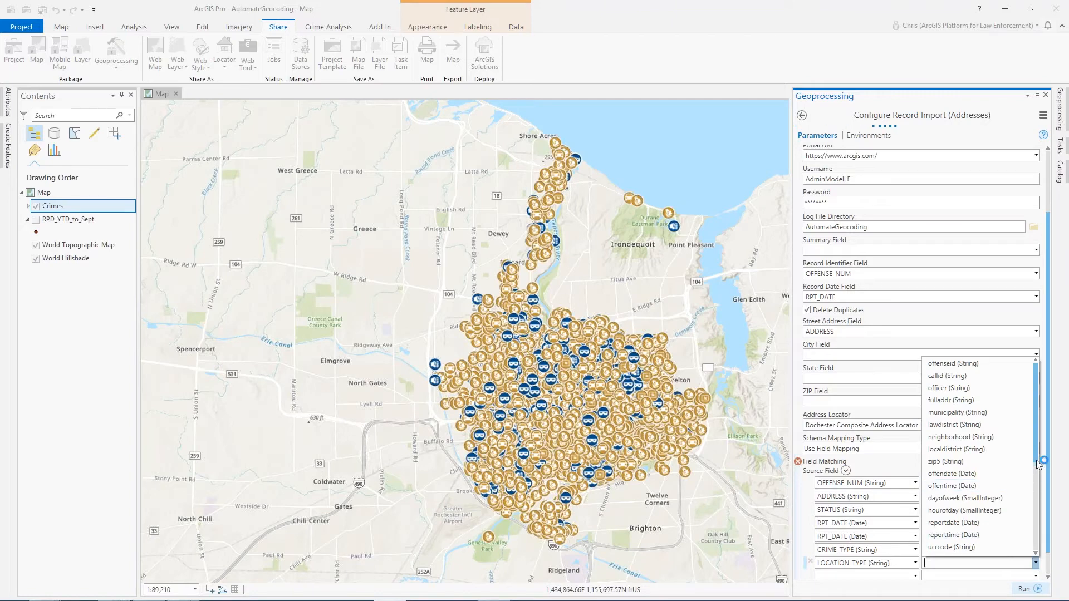
scroll(1035, 533, "down", 3)
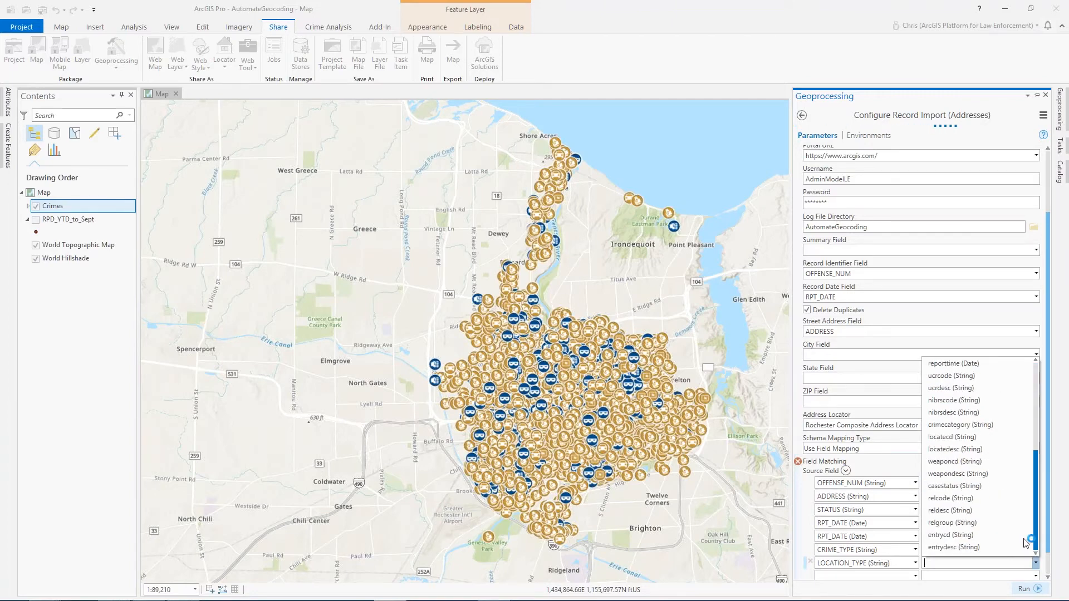
left_click(978, 455)
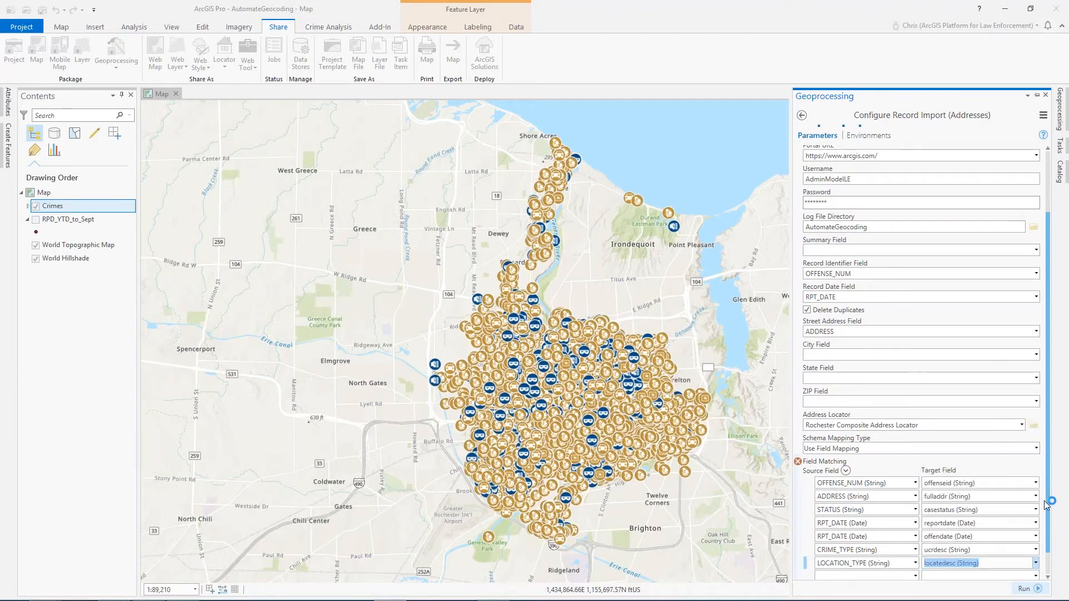
scroll(1044, 546, "down", 1)
scroll(1043, 548, "down", 1)
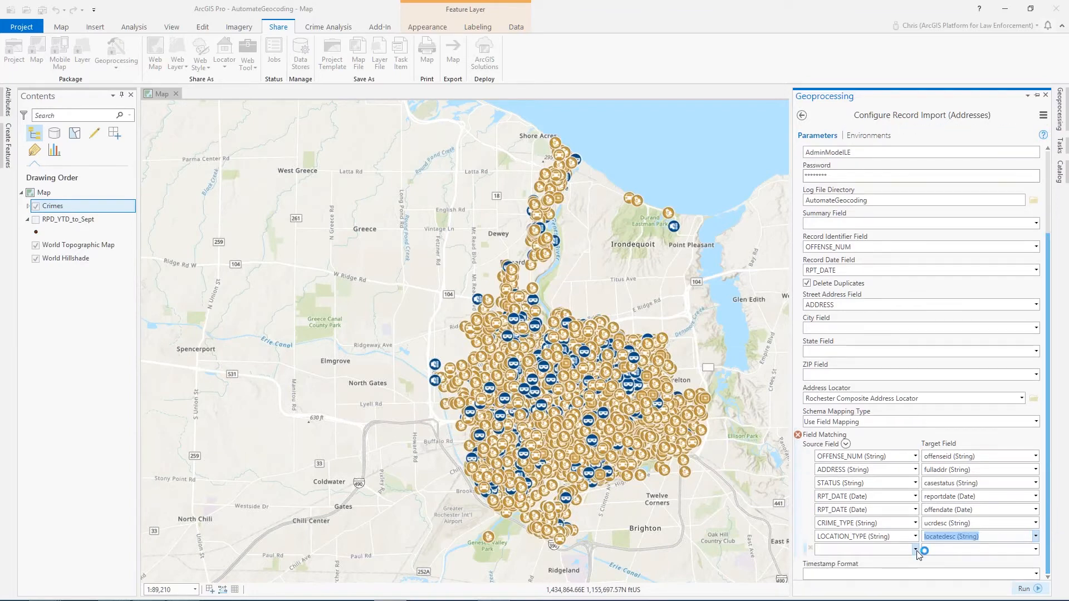
- Map the source field WEAPON_TYPE to the target field weapondesc
left_click(916, 550)
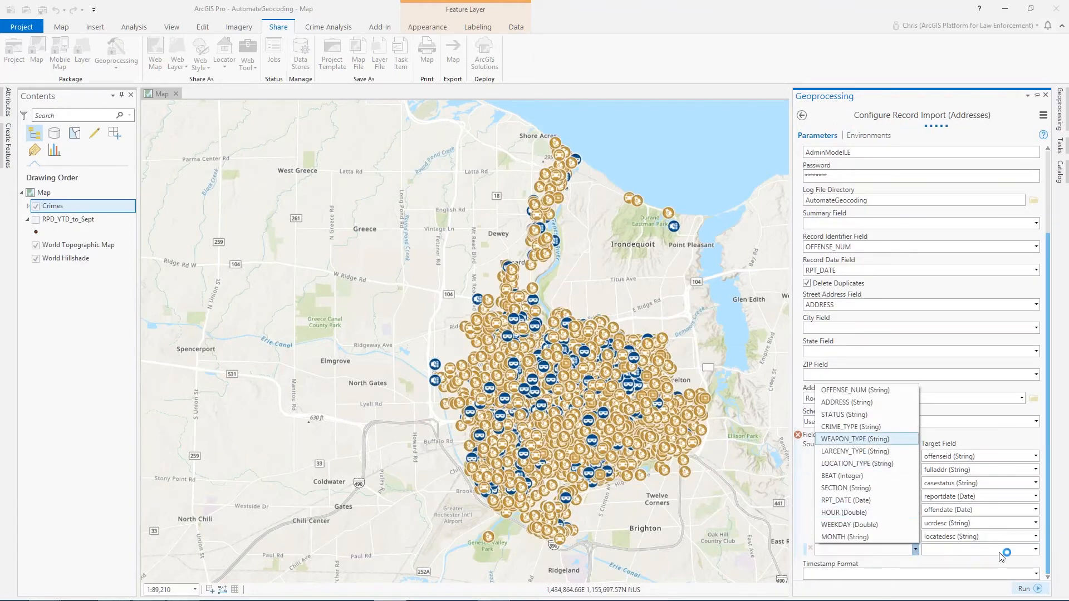
key("Return")
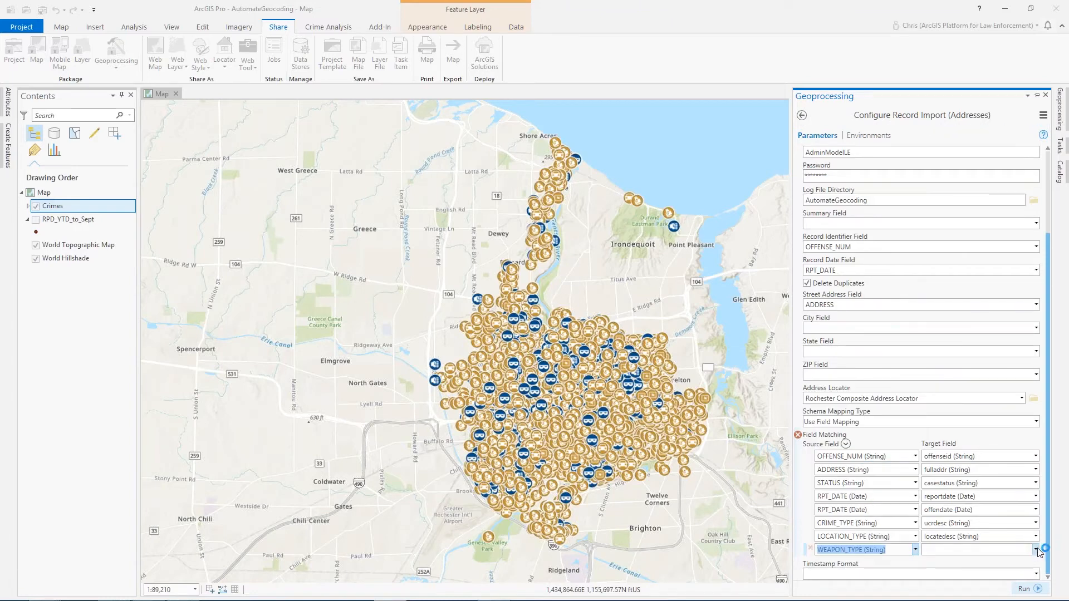
left_click(1036, 550)
left_click_drag(1035, 428, 1029, 497)
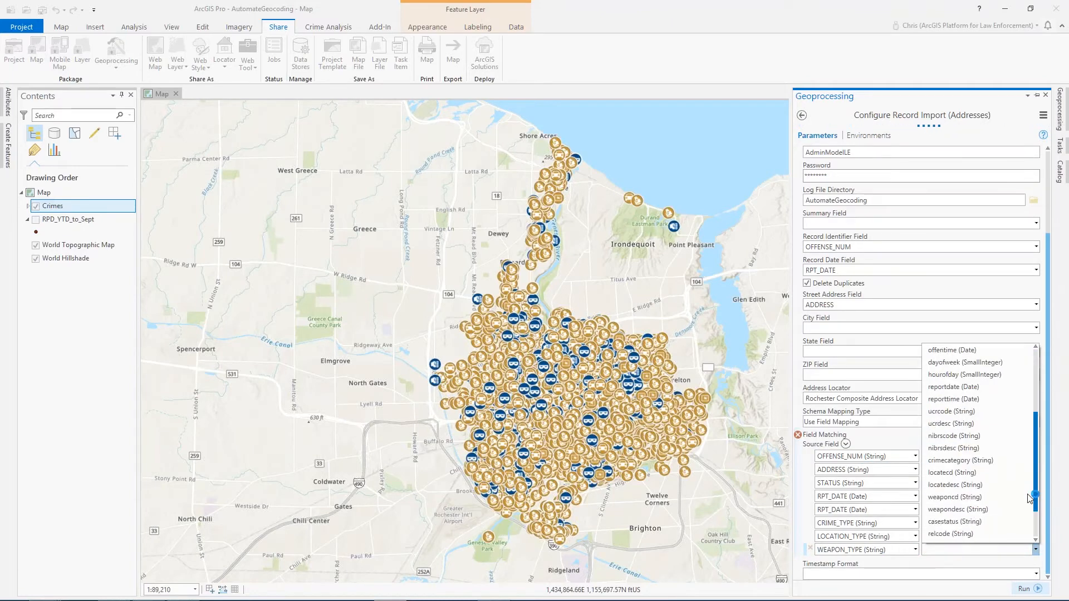
left_click(985, 509)
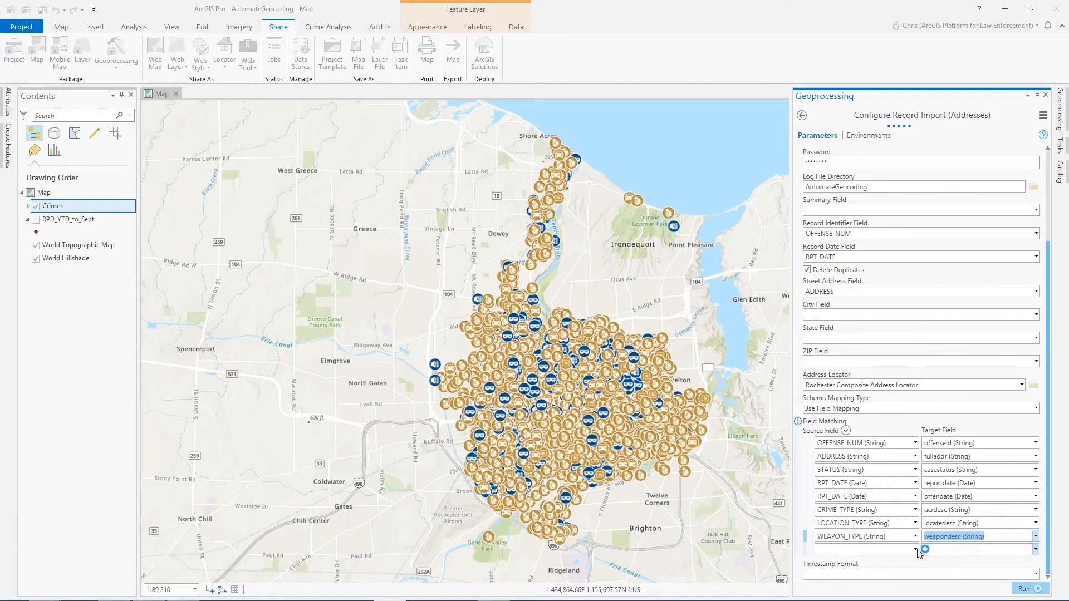
- Map the source field HOUR to the target field hourofday
left_click(914, 550)
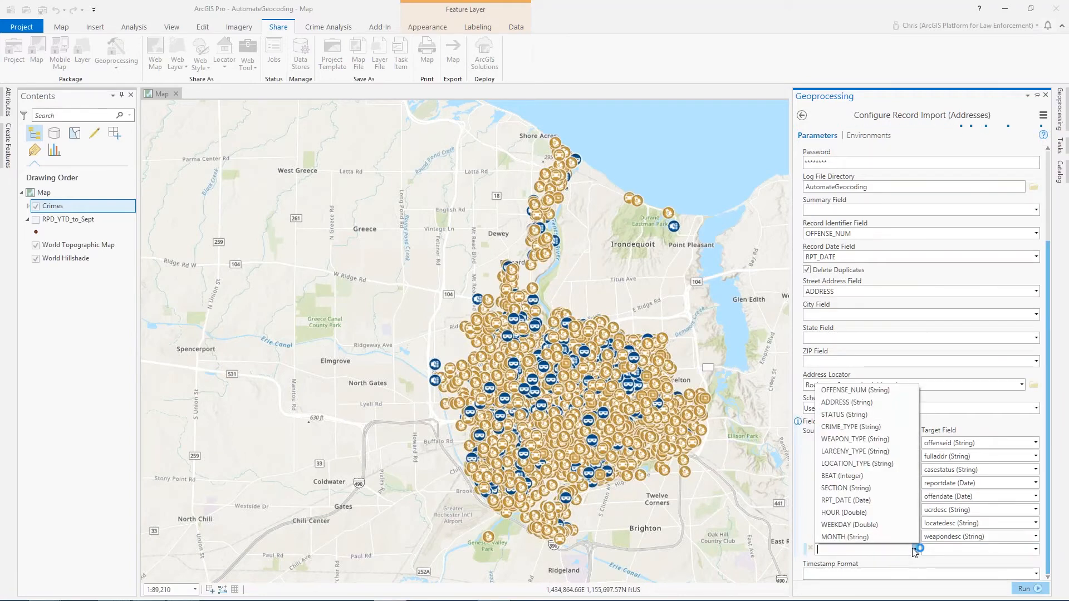
left_click(875, 513)
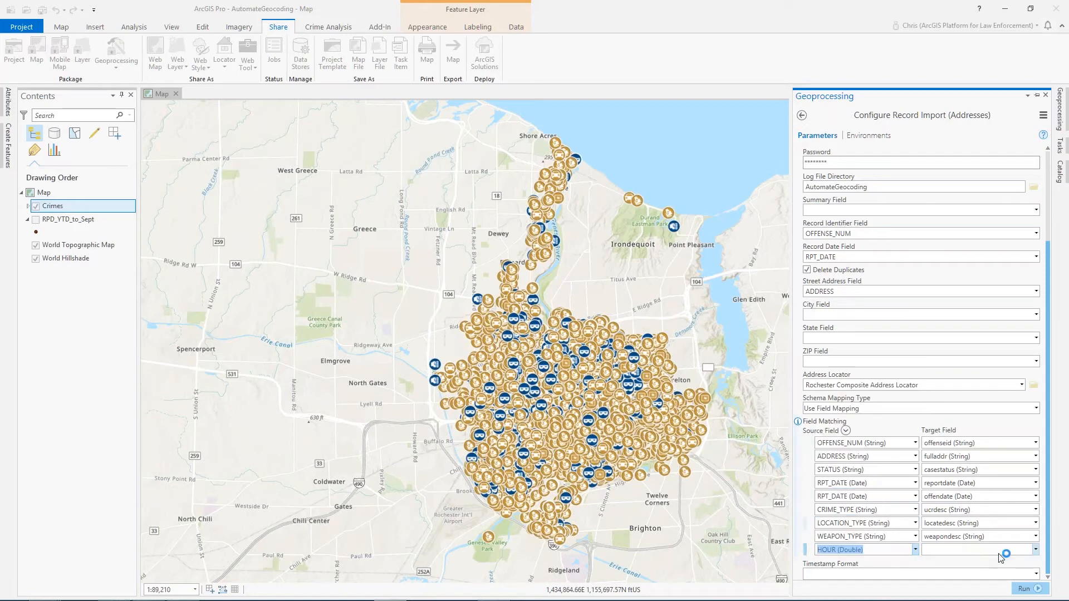
left_click(1036, 549)
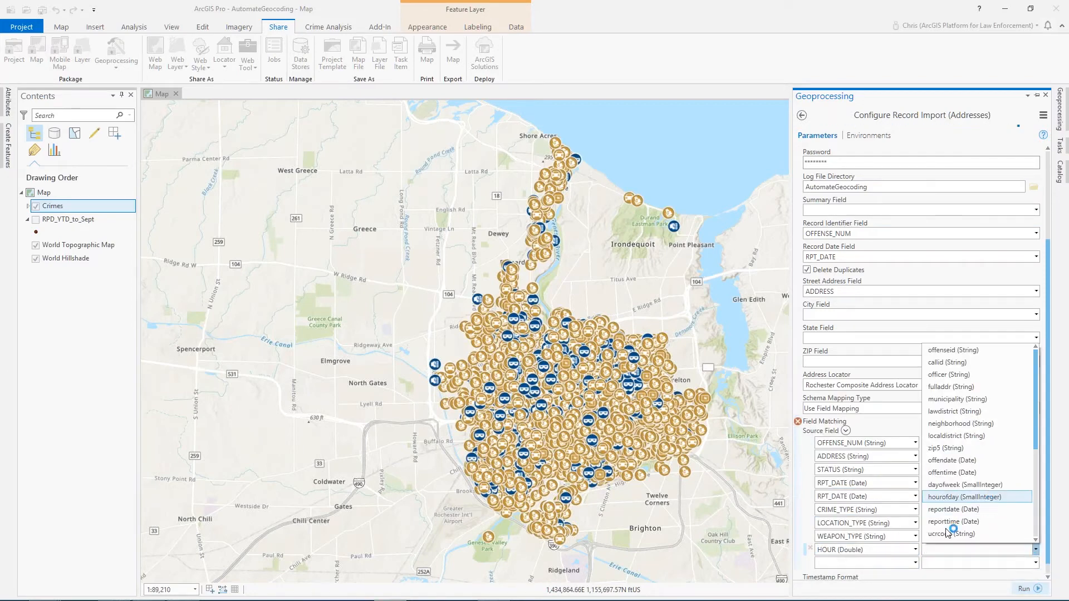
left_click(956, 497)
- Map the source field WEEKDAY to the target field dayofweek
left_click(915, 563)
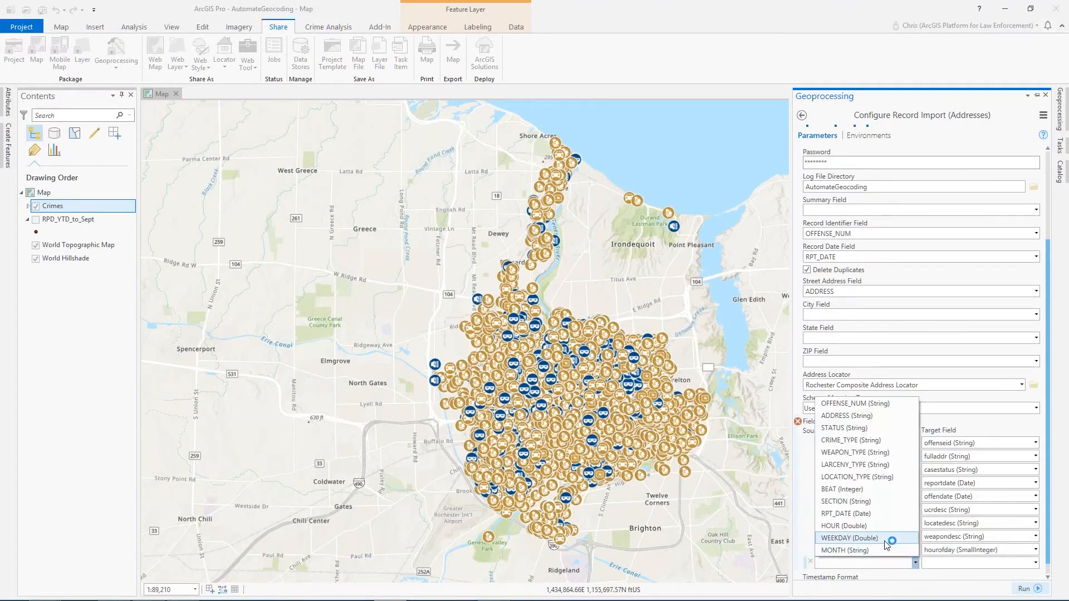
left_click(884, 540)
left_click(1036, 563)
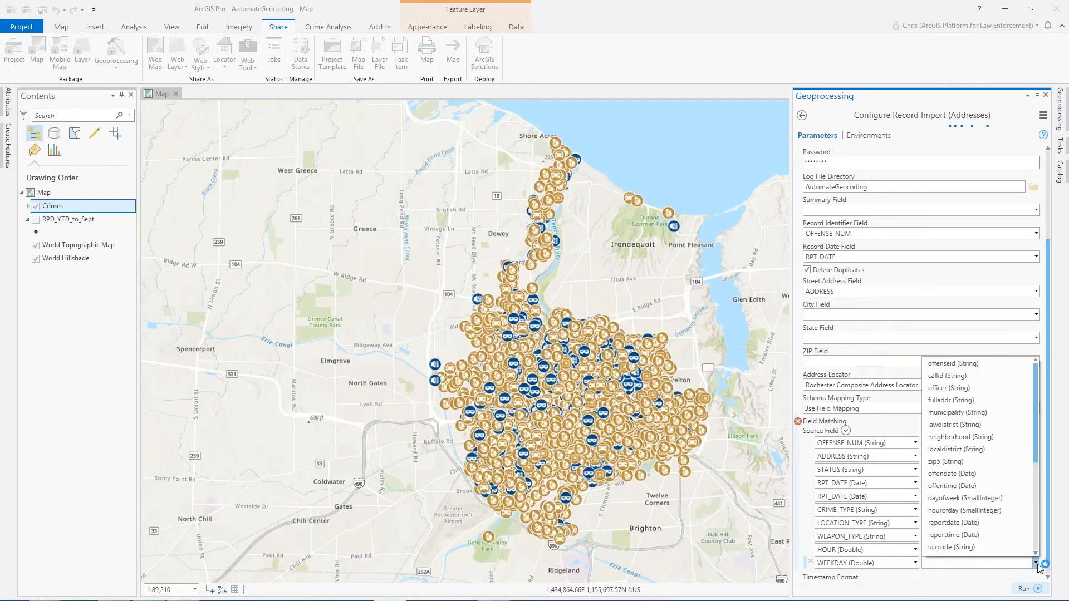
left_click(965, 498)
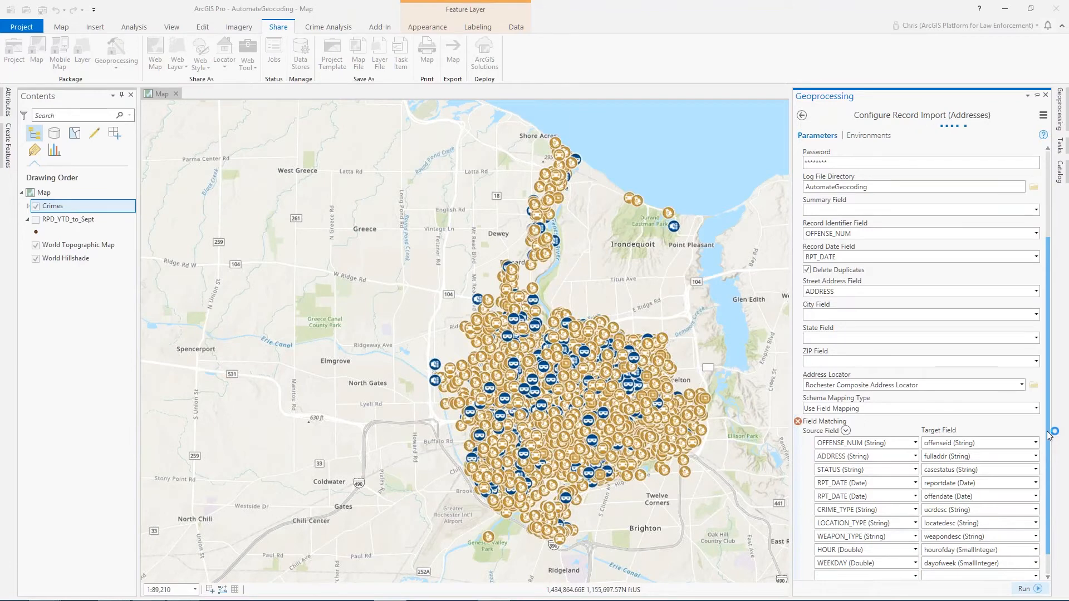
scroll(1049, 430, "down", 1)
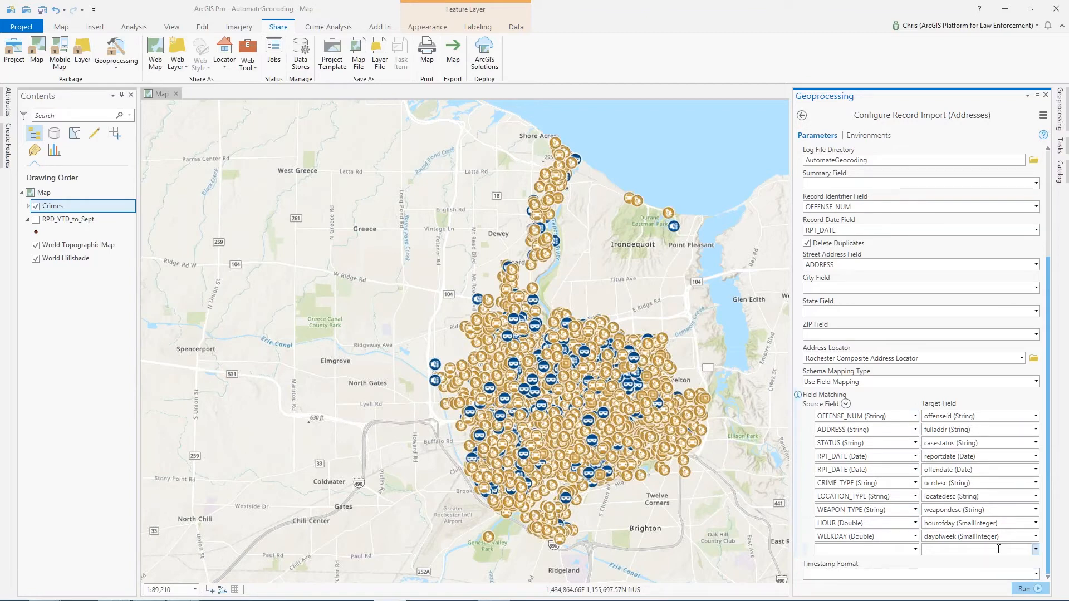
- Run the Configure Record Import (Addresses) tool and reopen the Geoprocessing pane to check its progress
left_click_drag(1049, 290, 1049, 441)
left_click(1026, 590)
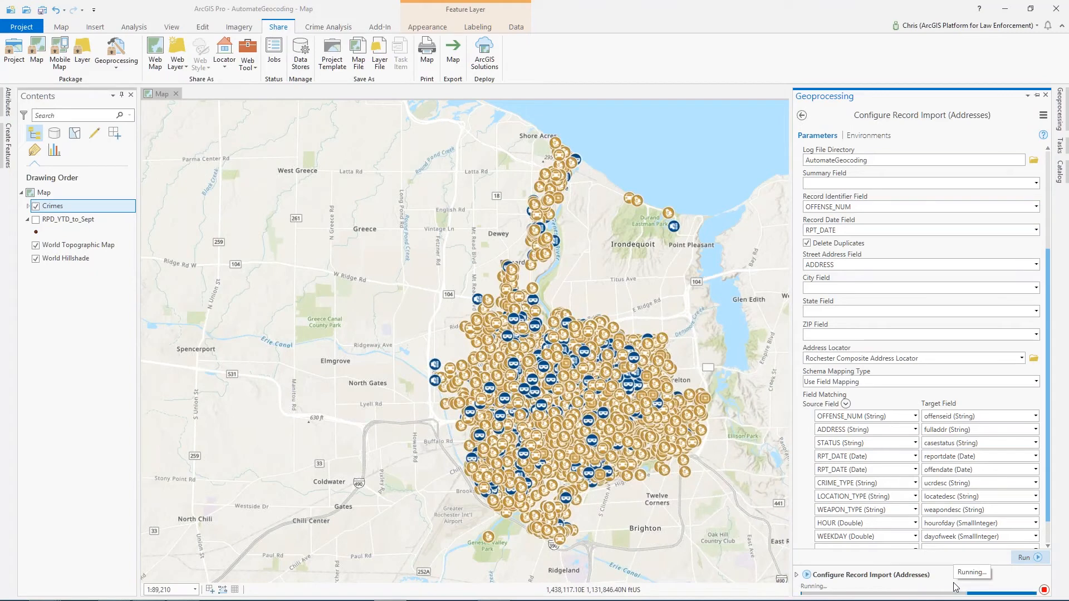
mouse_move(797, 579)
left_click(796, 574)
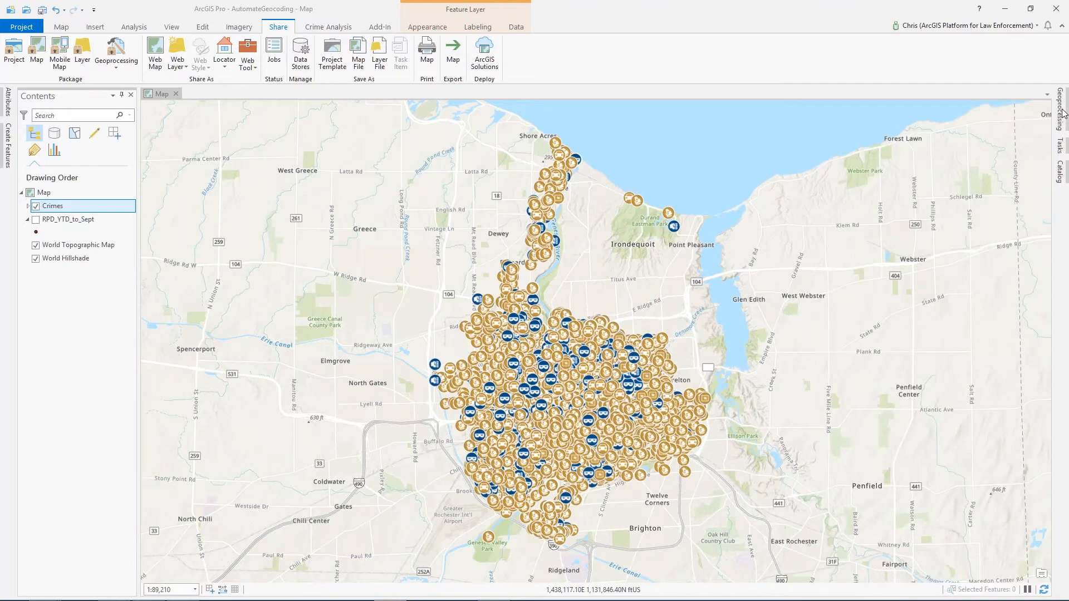
mouse_move(1062, 113)
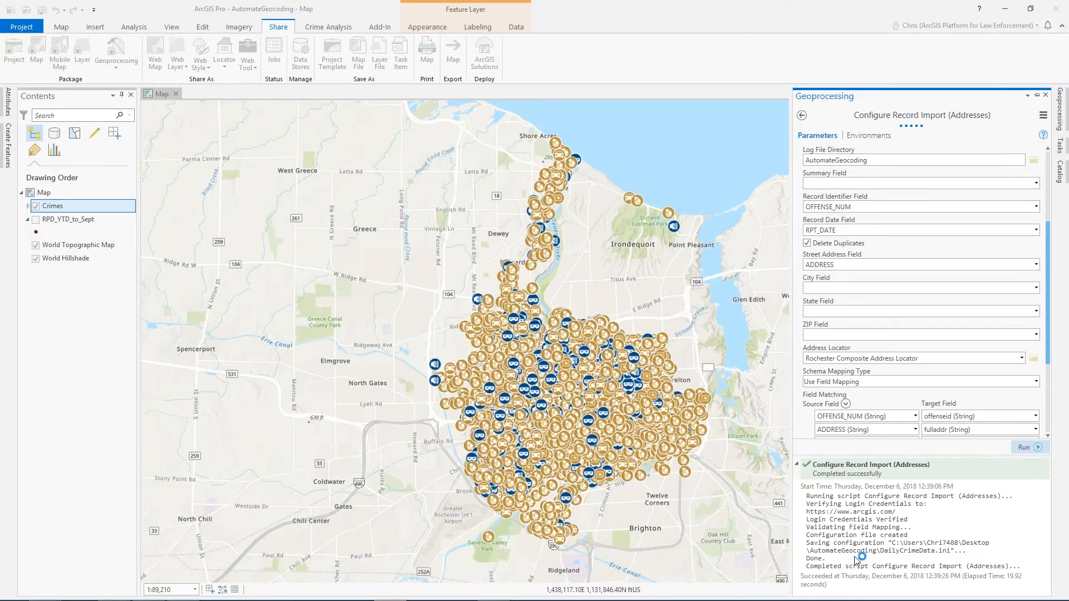
- Locate the DailyCrimeData.ini configuration file in the AutomateGeocoding folder
key("alt+Tab")
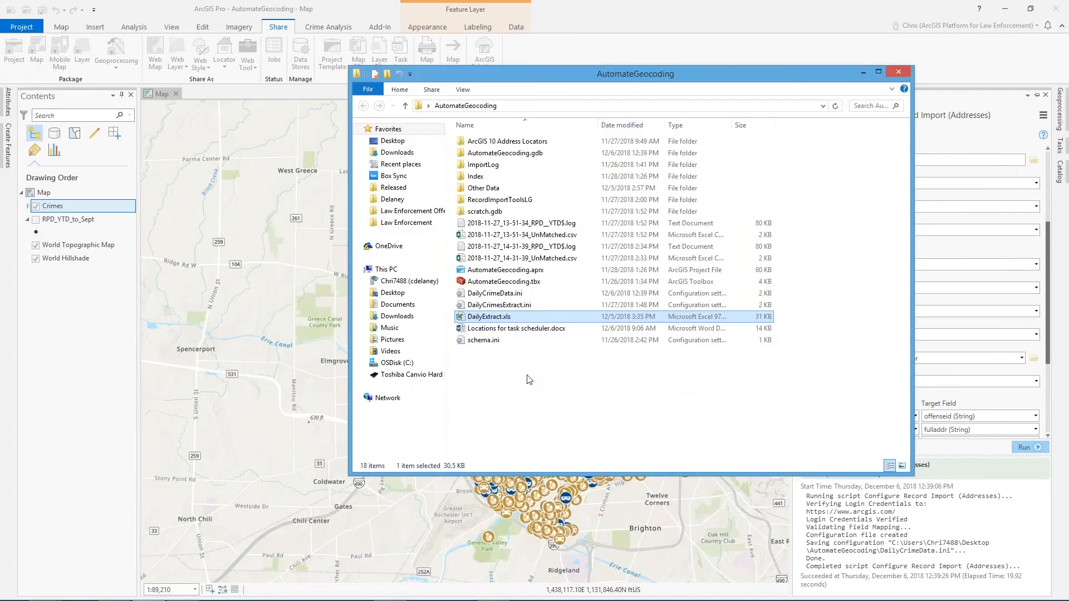
left_click(530, 378)
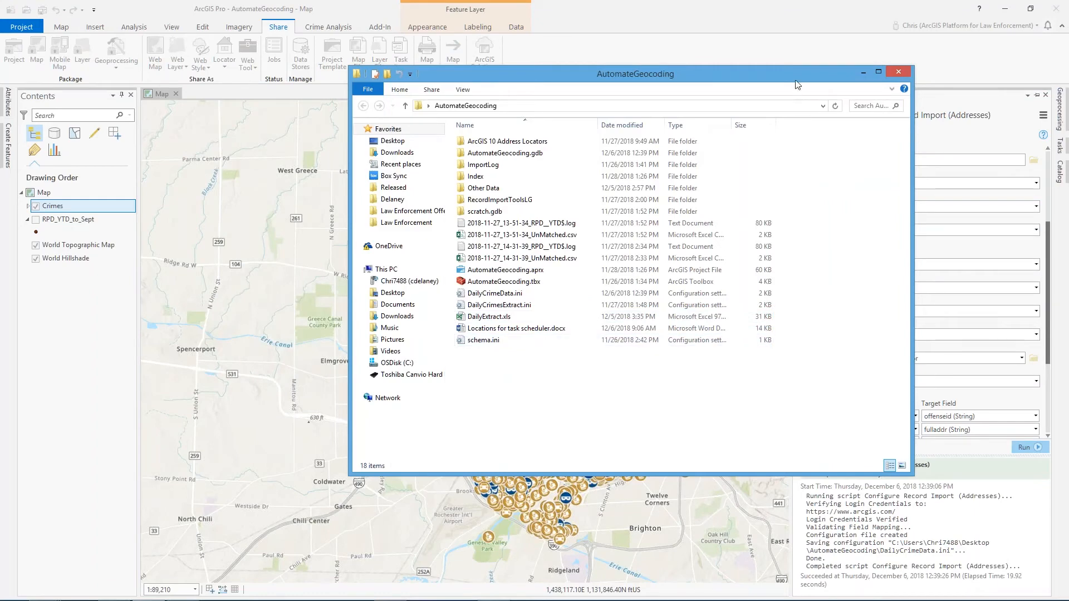
left_click_drag(796, 81, 747, 84)
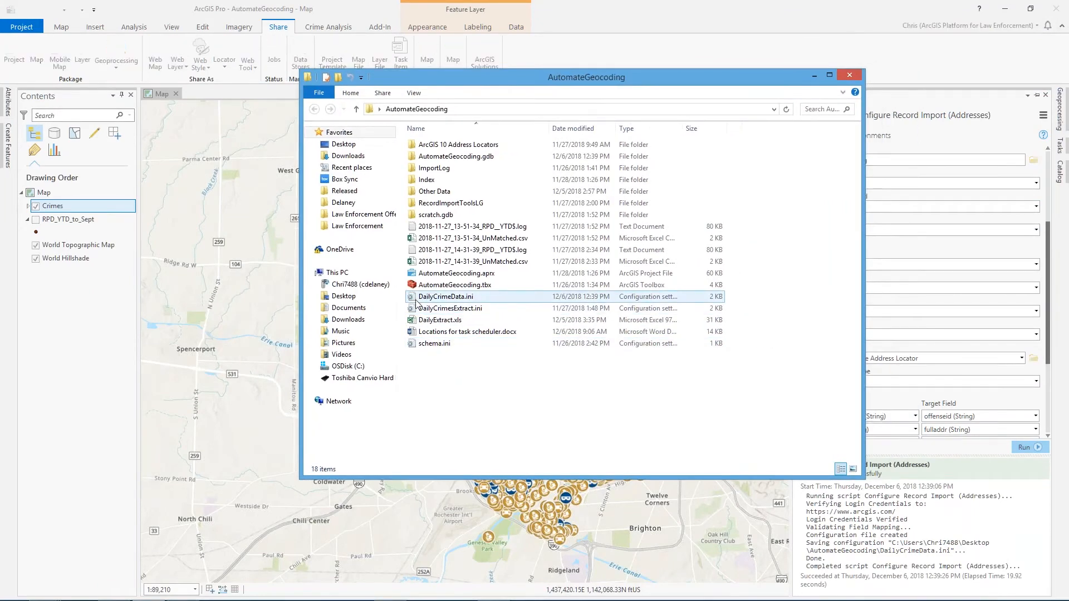
left_click(418, 298)
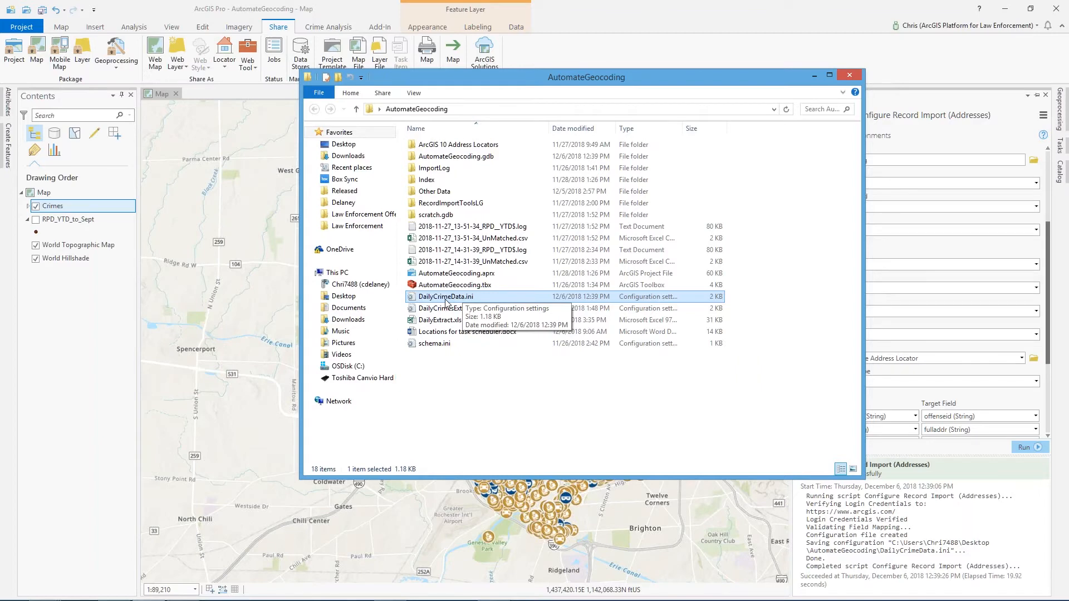
left_click_drag(601, 81, 445, 81)
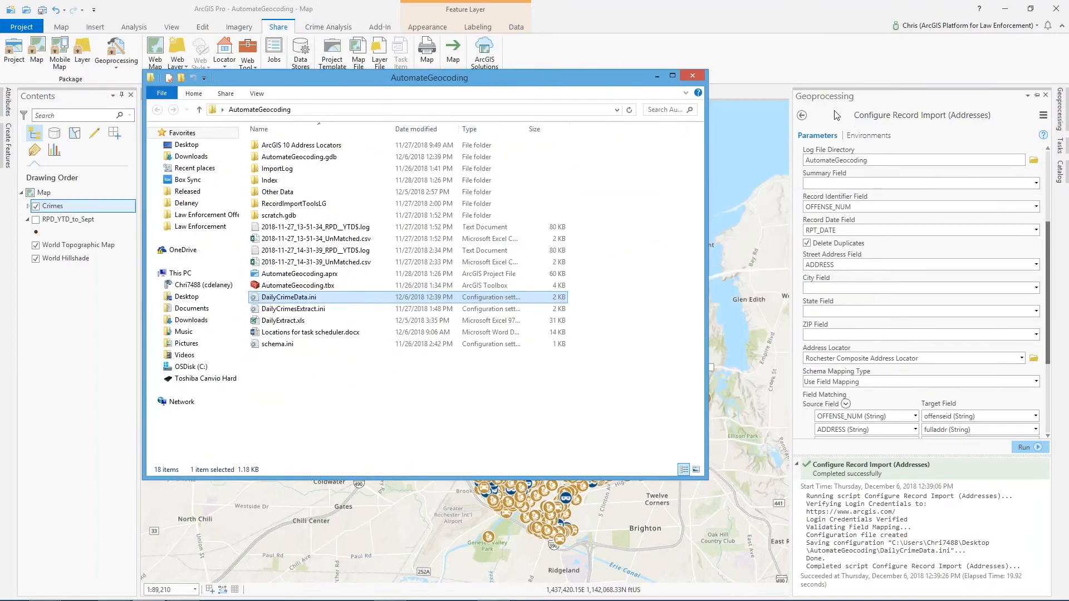
- Open the Import Records tool from RecordImportTools.tbx in the project's toolboxes
left_click(837, 115)
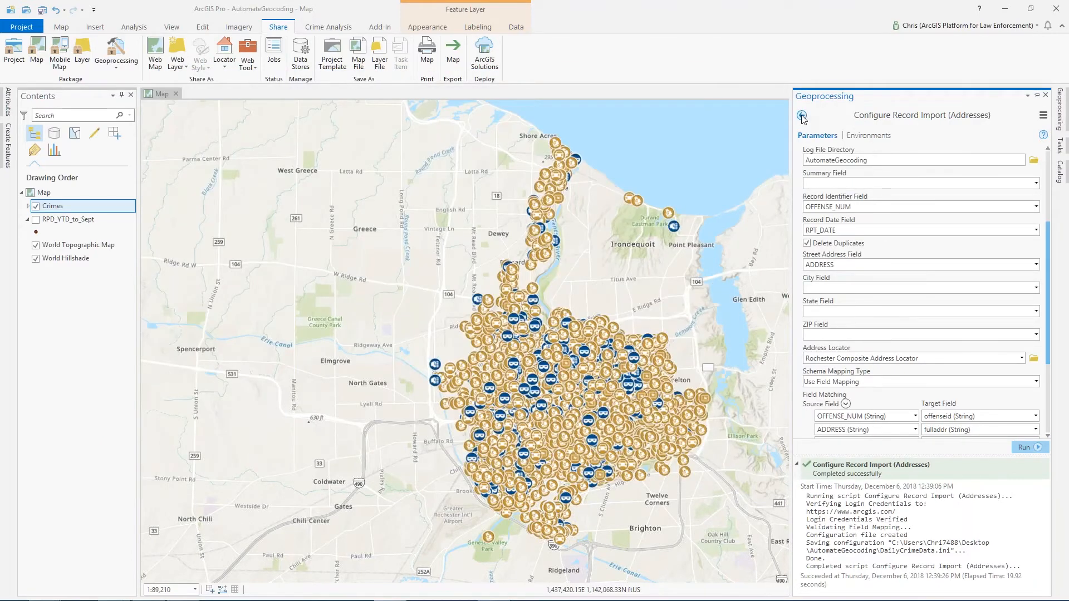
left_click(802, 116)
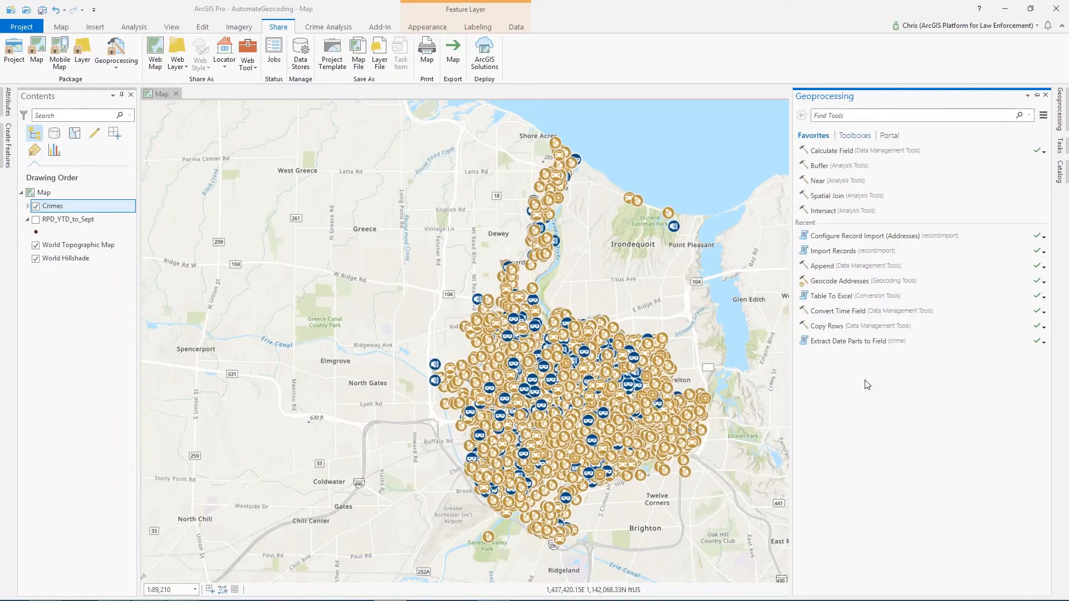
left_click(855, 135)
left_click(1065, 177)
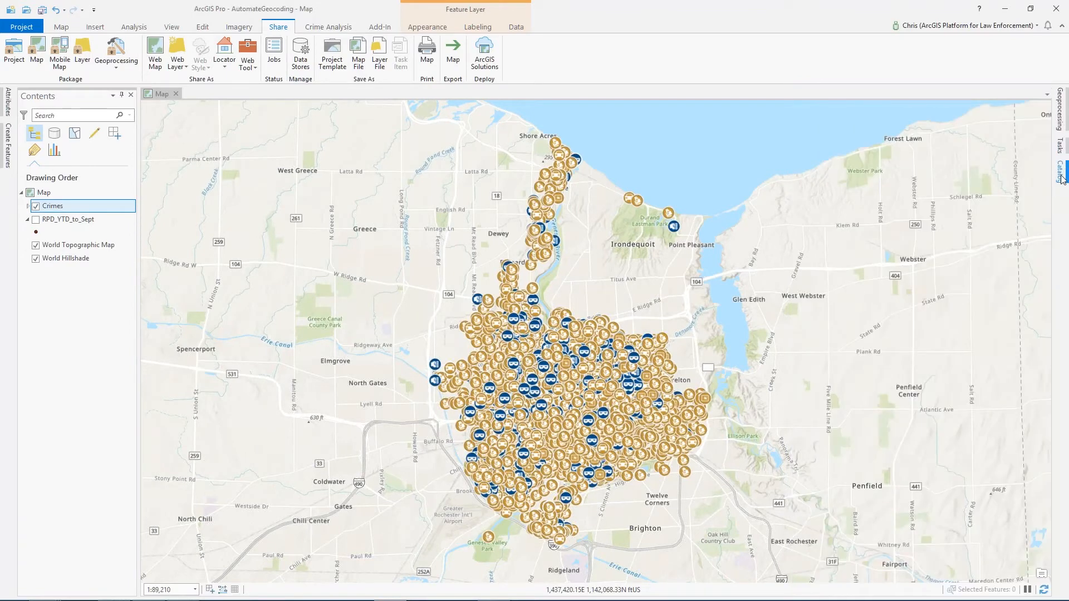
left_click(1064, 178)
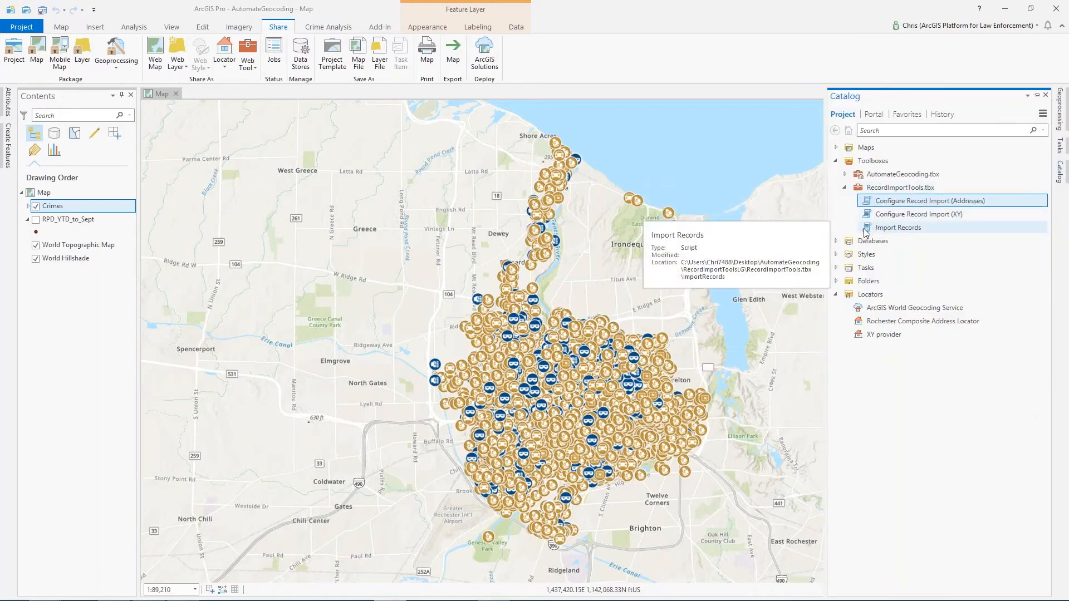
left_click(900, 230)
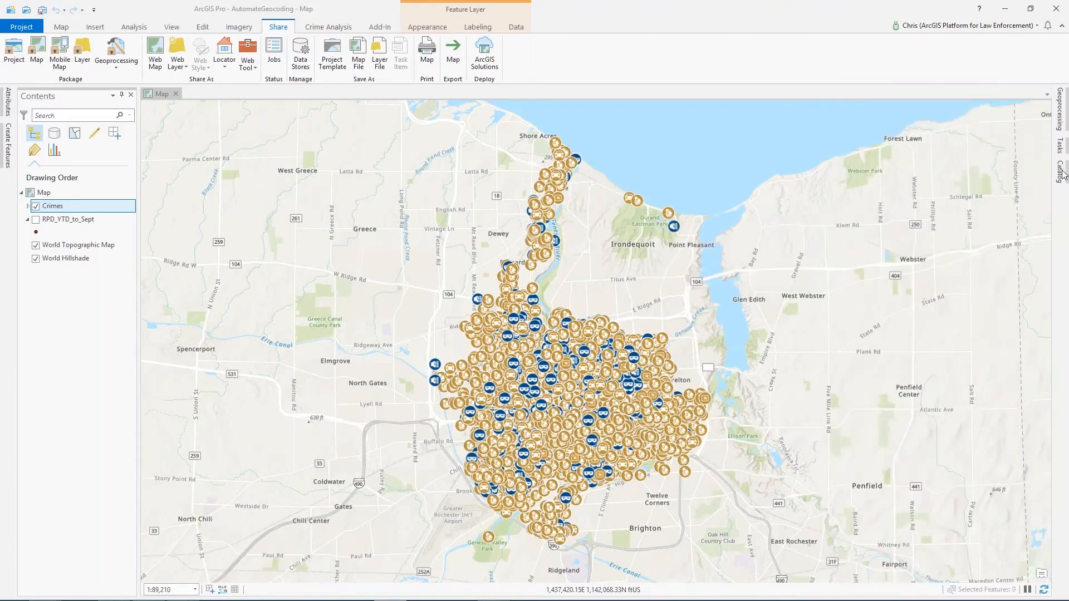
left_click(1060, 124)
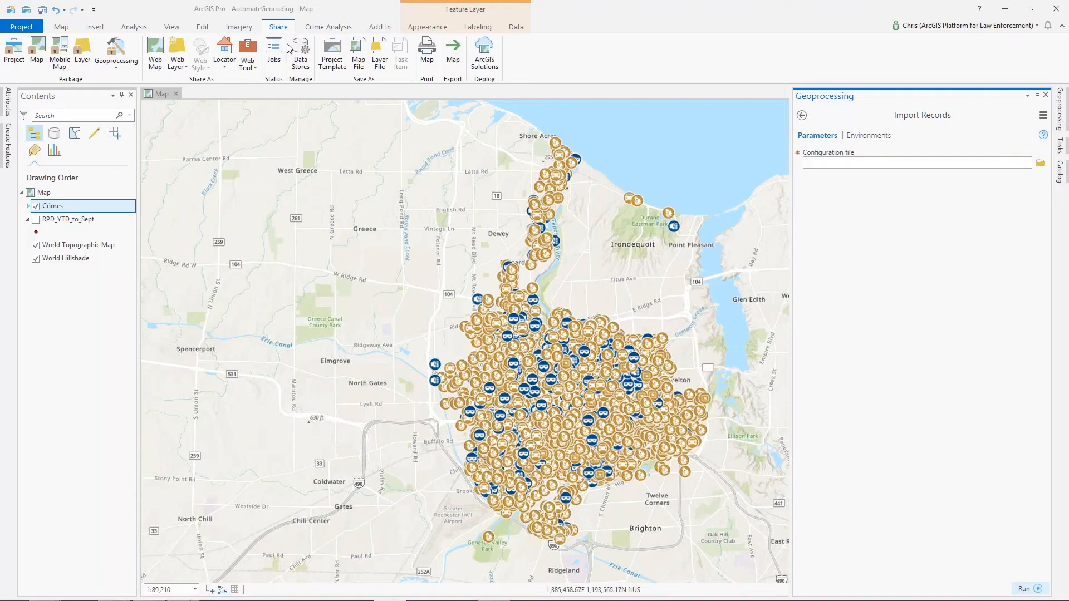
- Review the Setup Import and Import Records commands on the Crime Analysis tab
left_click(323, 30)
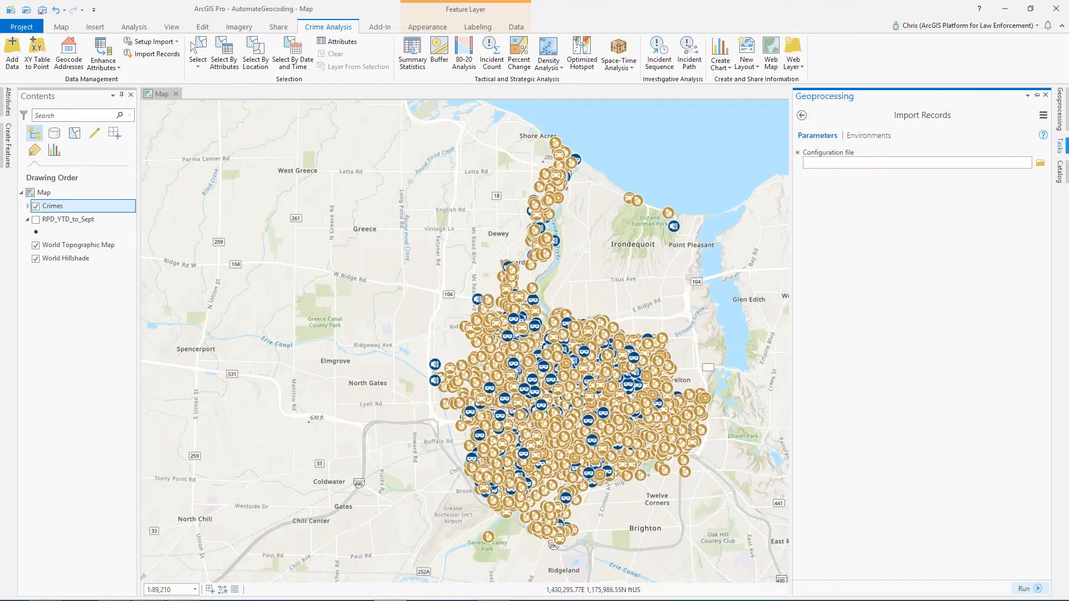
left_click(802, 116)
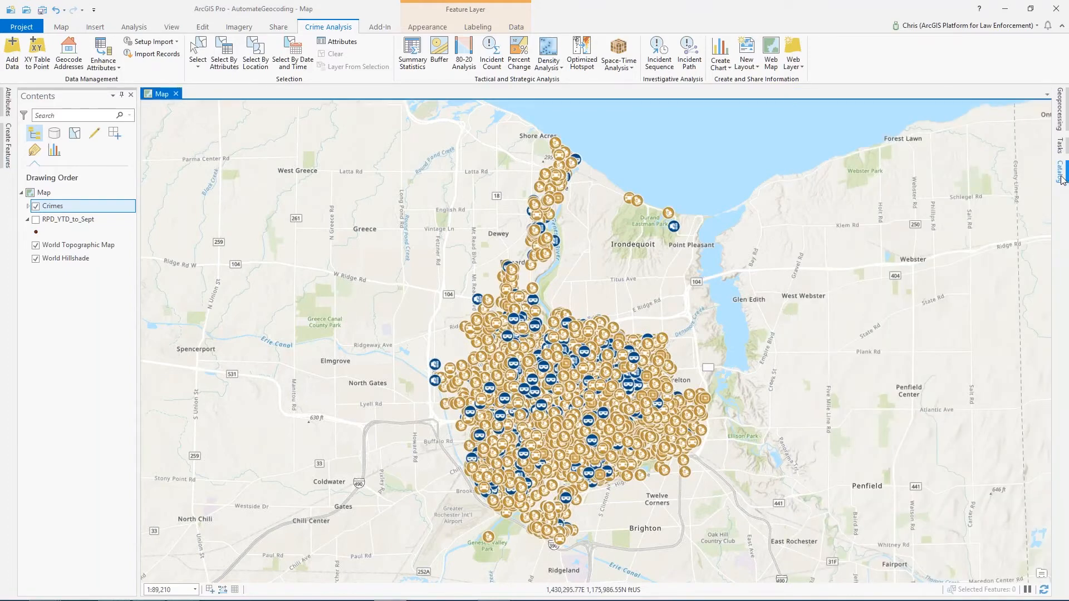
left_click(1061, 176)
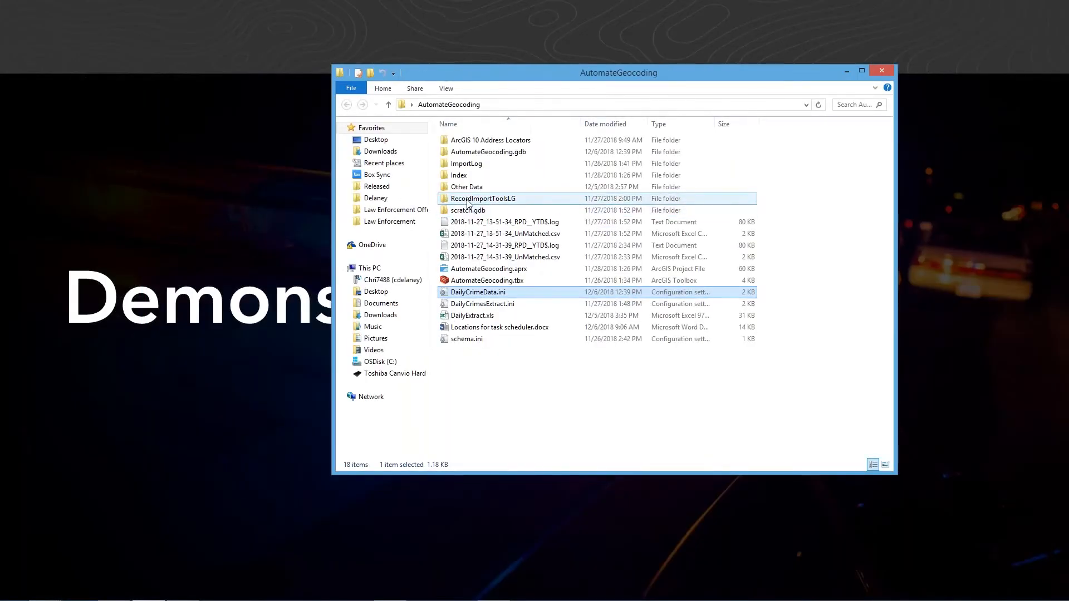
- Open the RecordImportToolsLG folder and open import_records.py in IDLE (ArcGIS Pro)
double_click(481, 199)
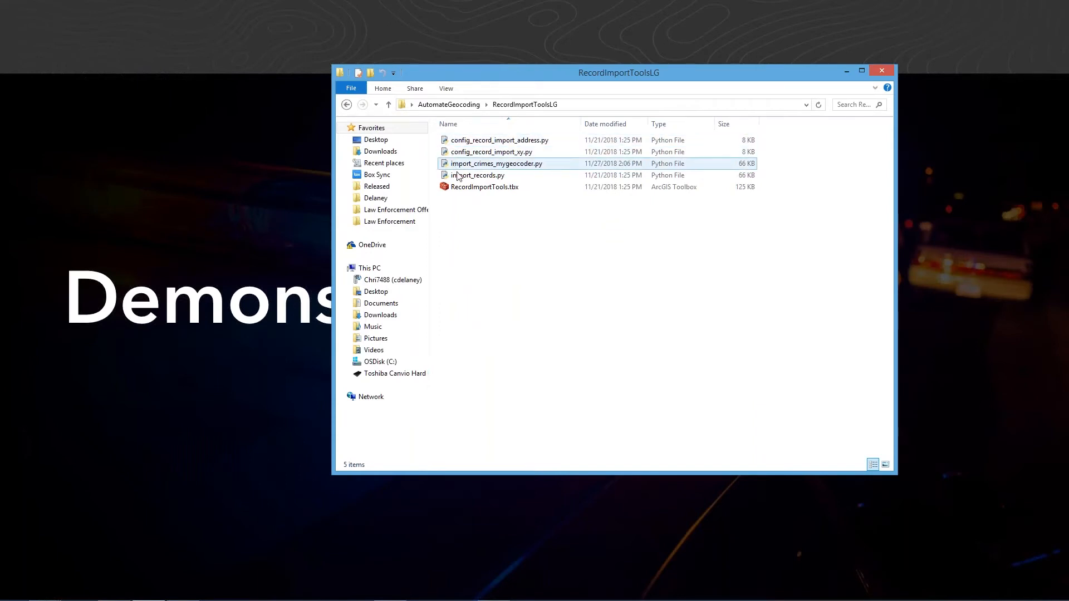
left_click(471, 141)
left_click(475, 152)
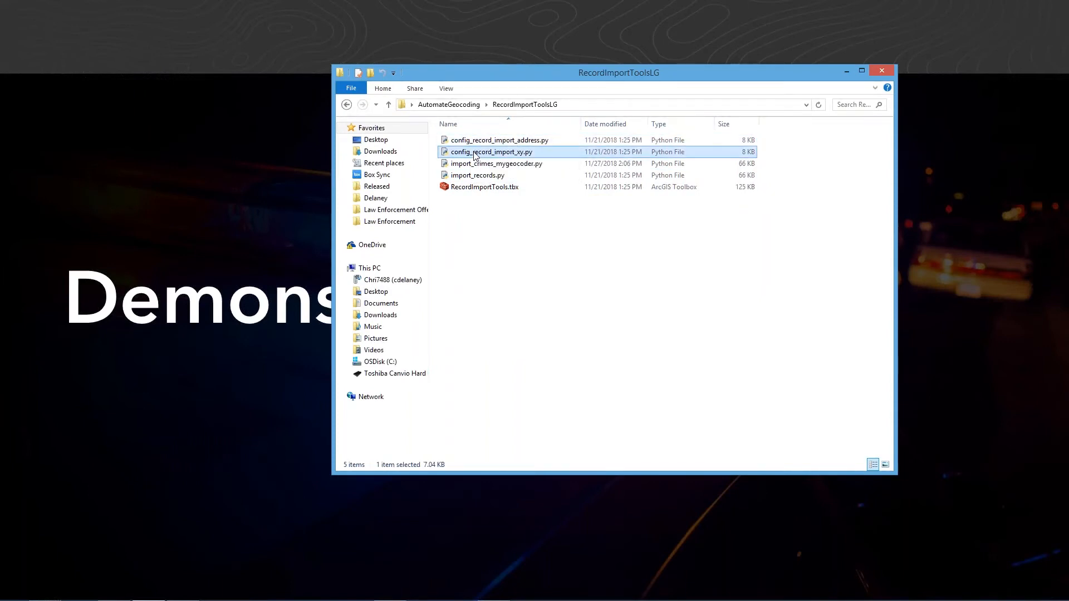
left_click(456, 178)
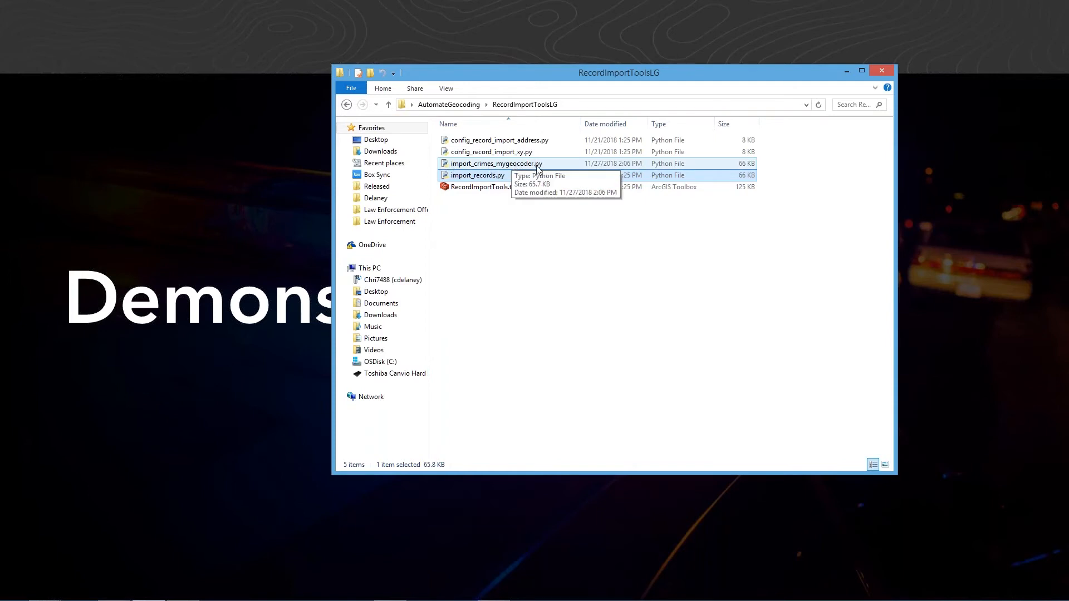
right_click(470, 178)
left_click(528, 230)
left_click(479, 197)
left_click(470, 177)
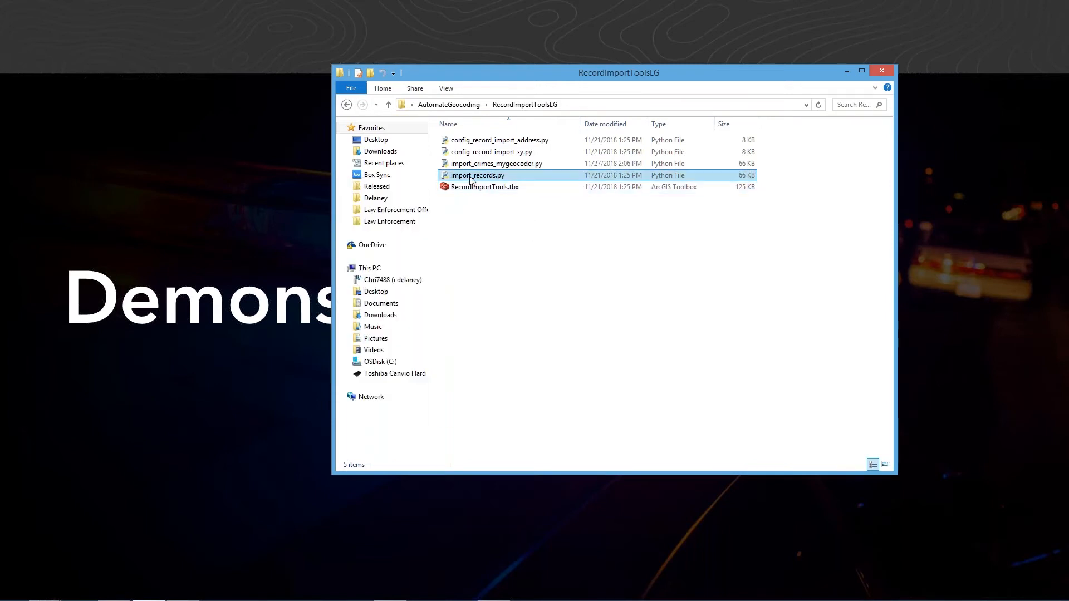
right_click(471, 178)
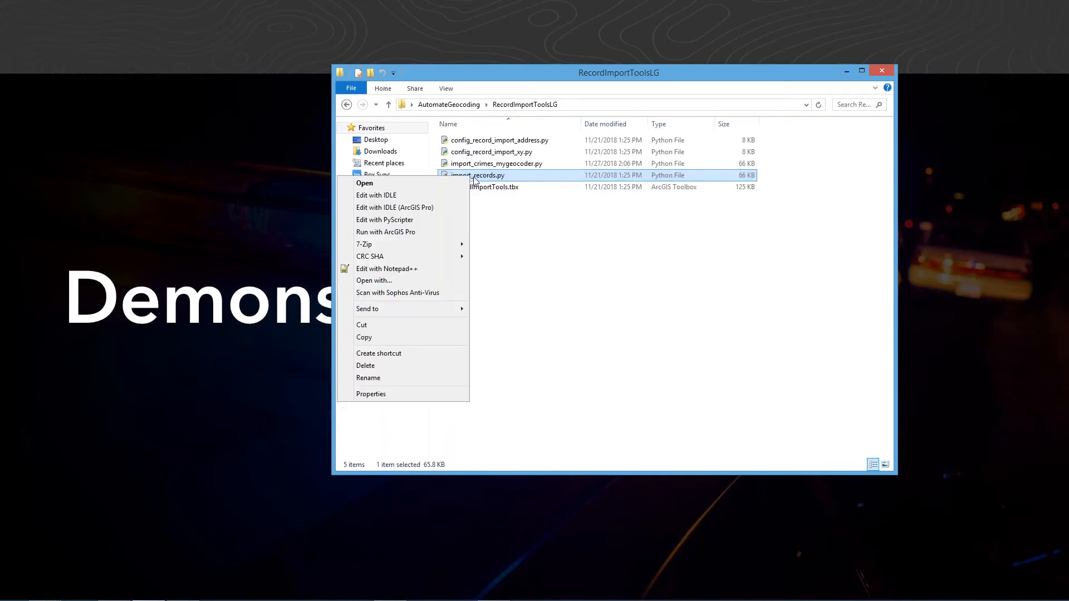
left_click(521, 201)
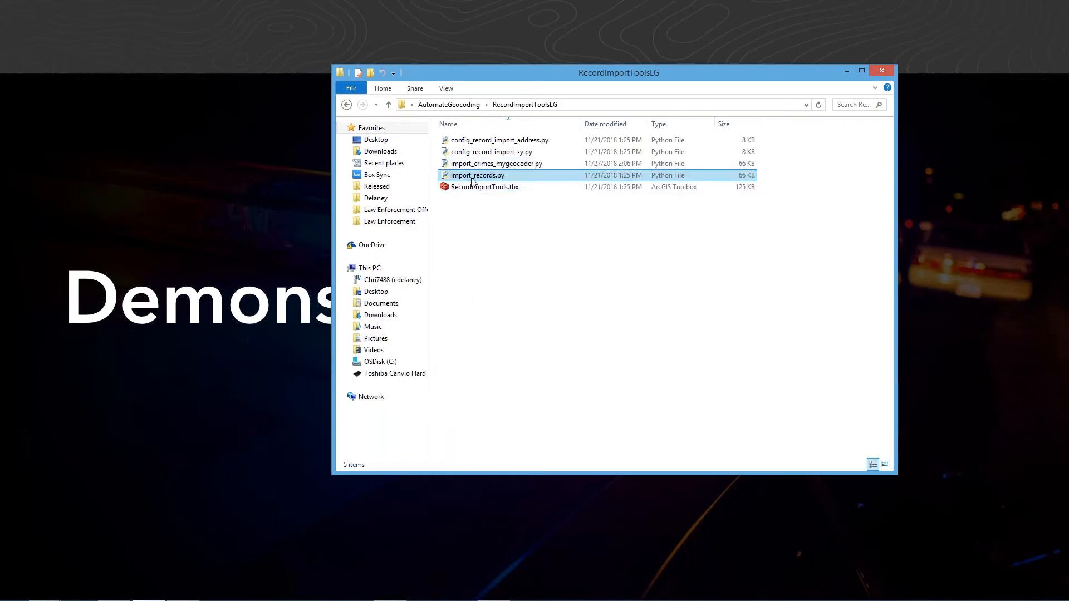
right_click(472, 178)
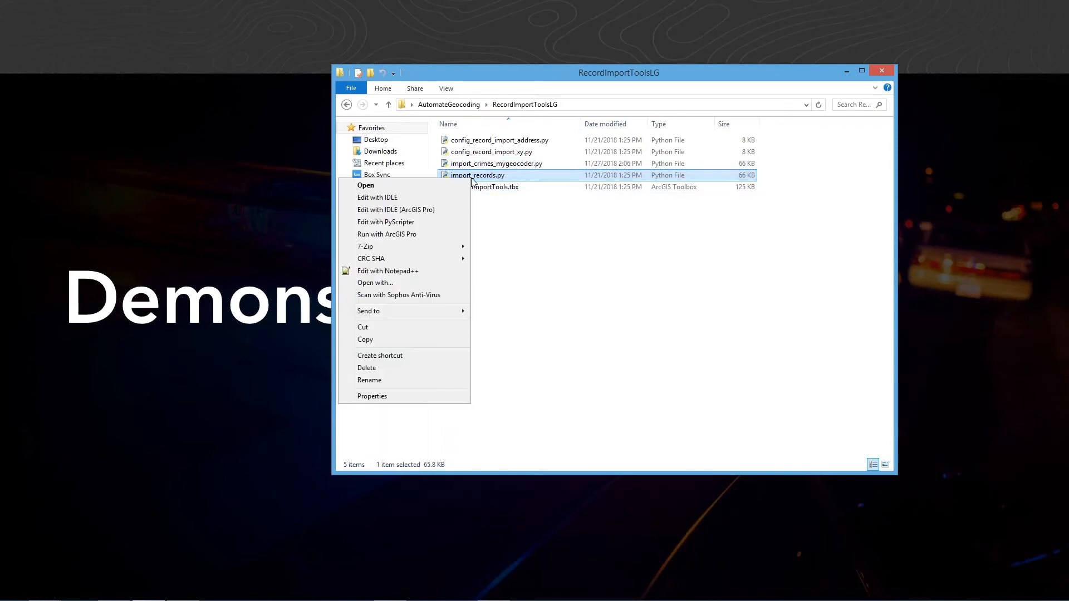
left_click(404, 215)
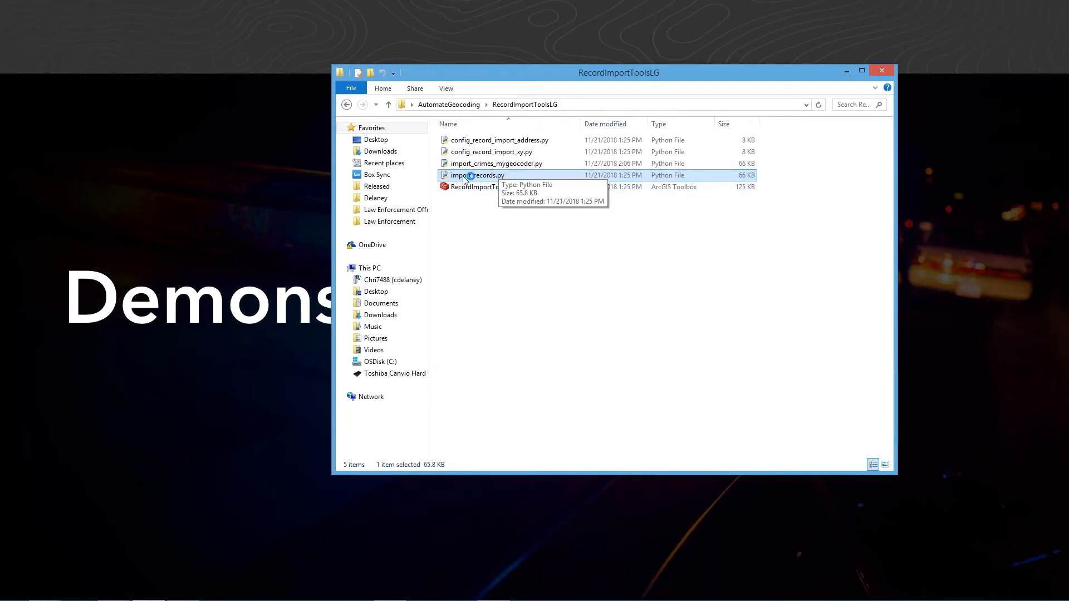
- Open import_crimes_mygeocoder.py in IDLE (ArcGIS Pro) and arrange both script windows side by side
left_click(510, 165)
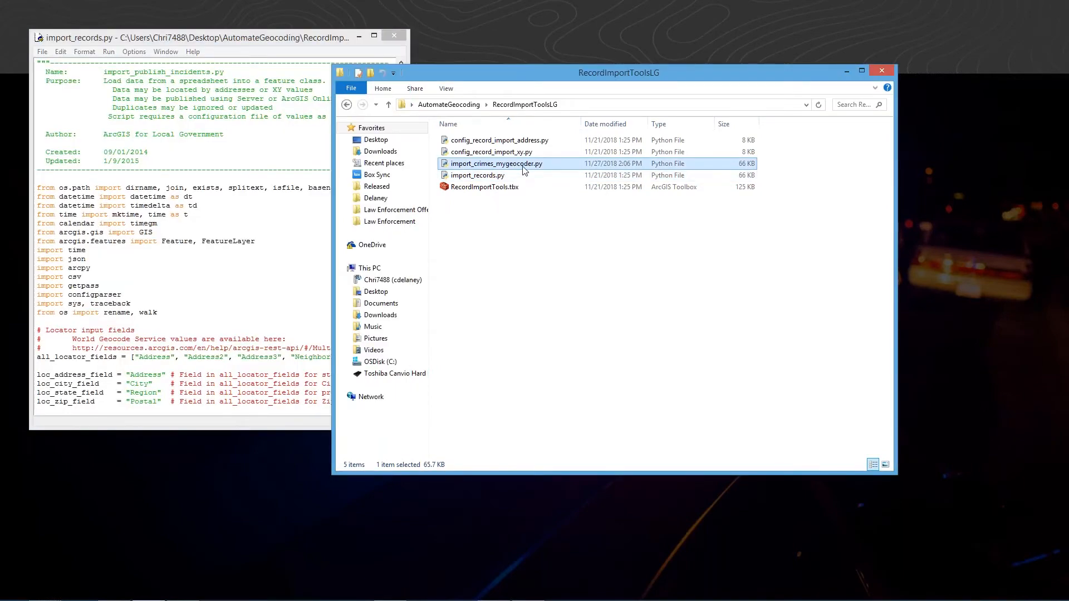
right_click(523, 167)
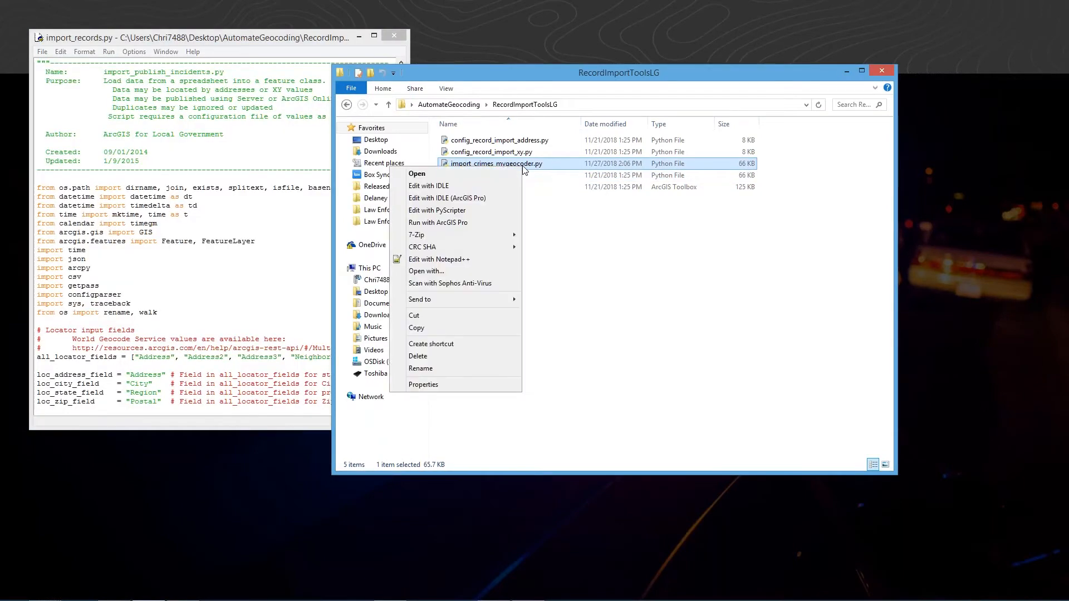
left_click(471, 199)
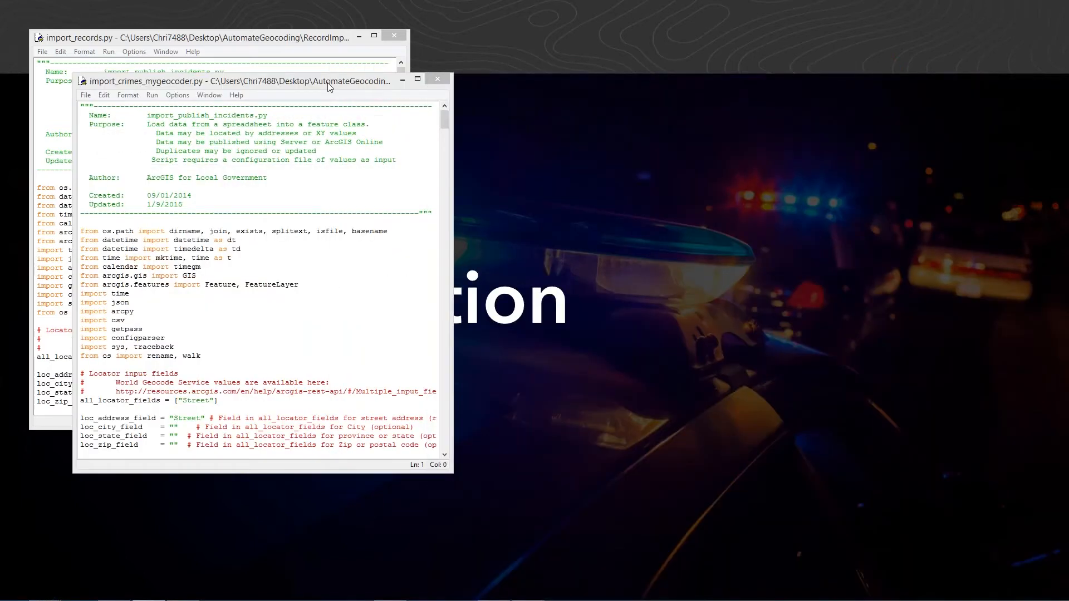
left_click_drag(327, 82, 822, 25)
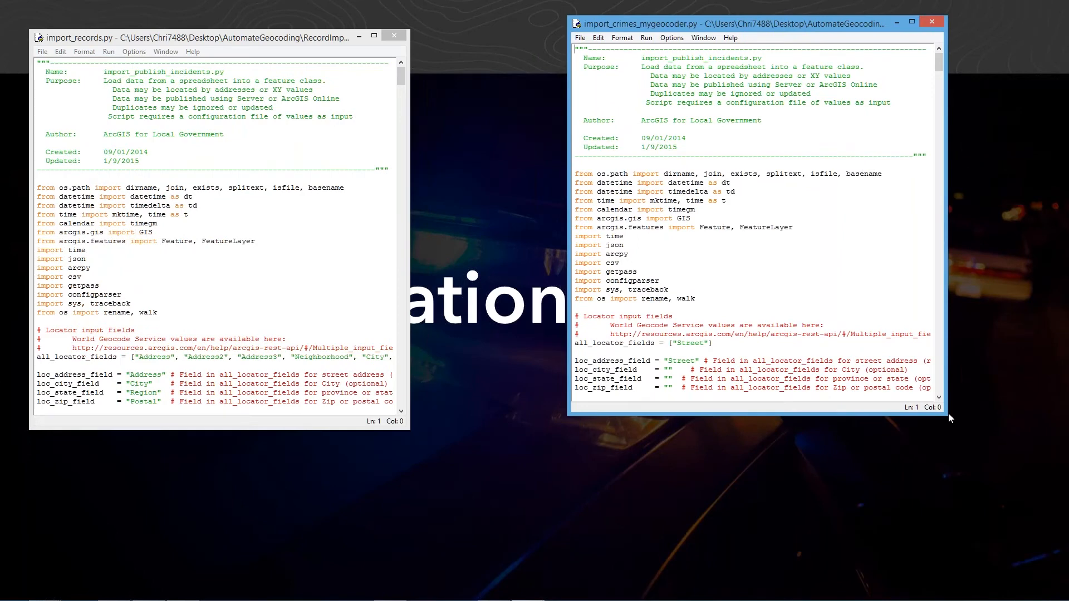
left_click_drag(946, 417, 1041, 514)
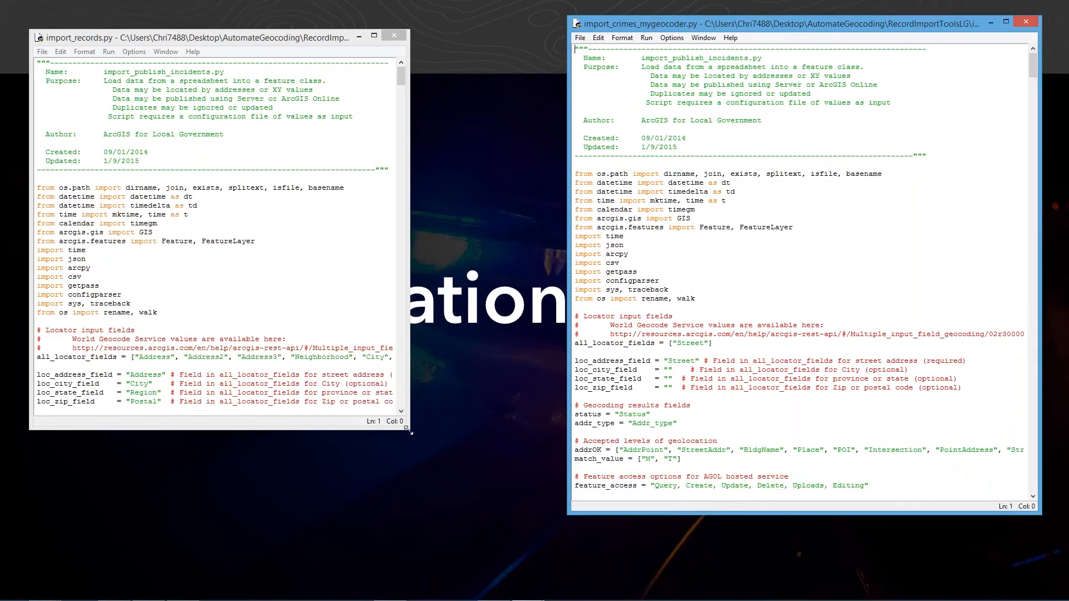
left_click_drag(407, 430, 537, 554)
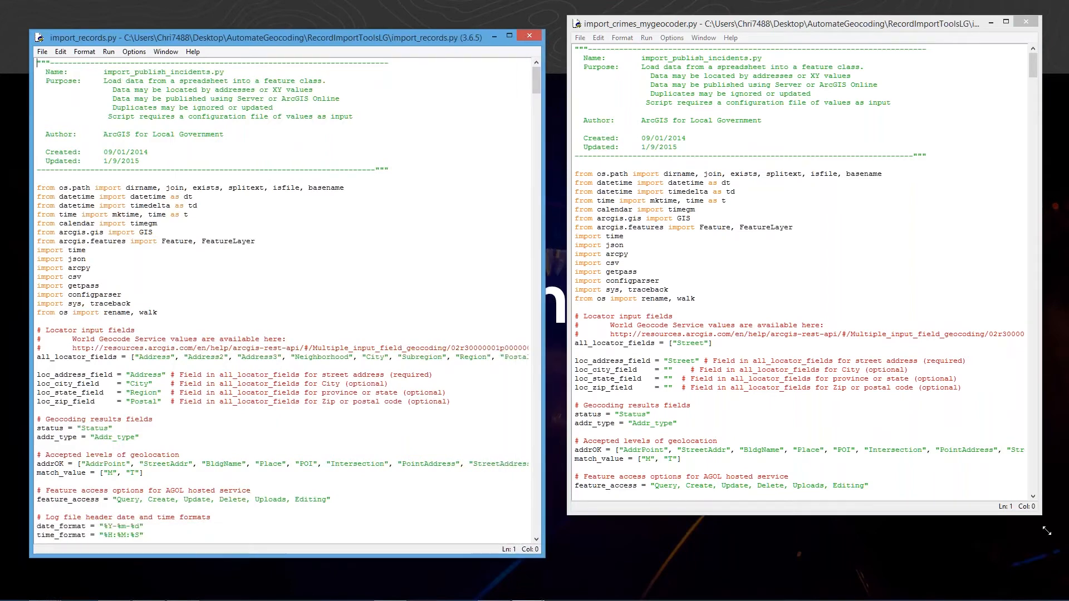
left_click_drag(1046, 531, 1056, 572)
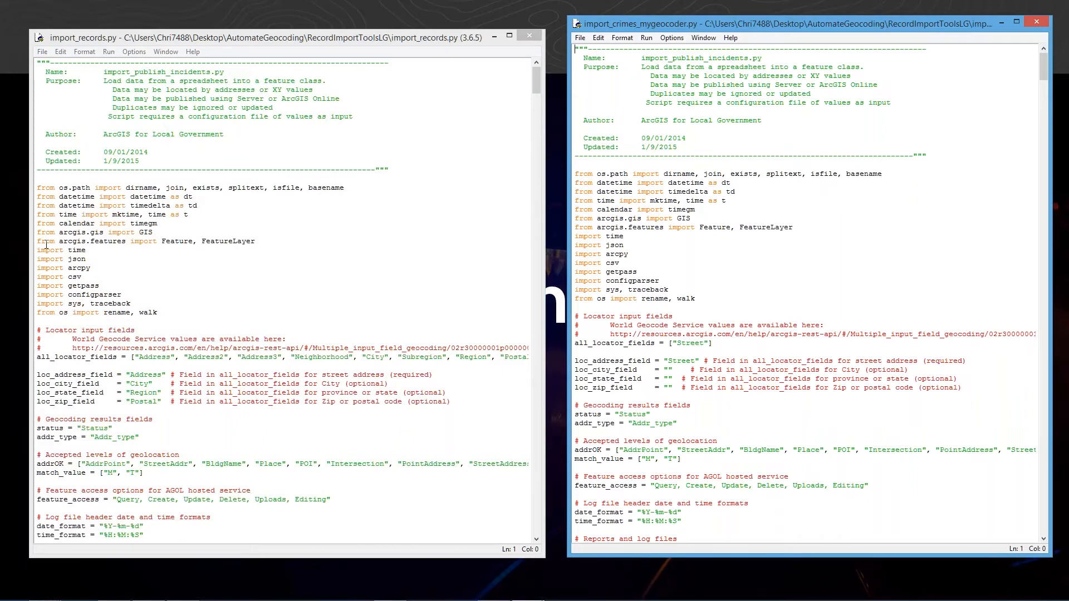
- Highlight the all_locator_fields line under the Locator input fields section of import_records.py
left_click(55, 330)
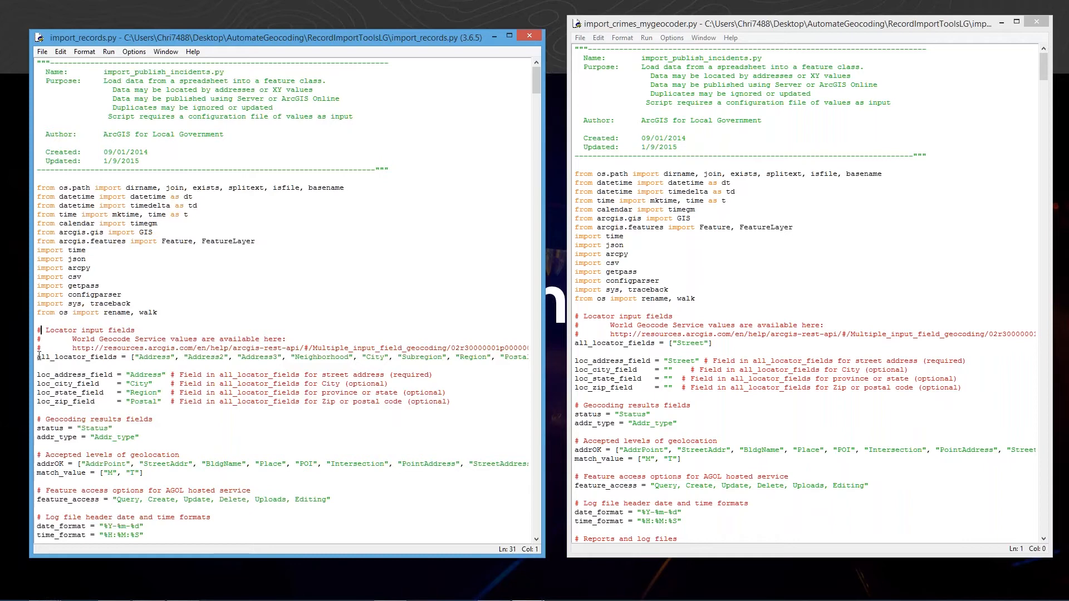
left_click_drag(38, 356, 349, 357)
left_click(397, 357)
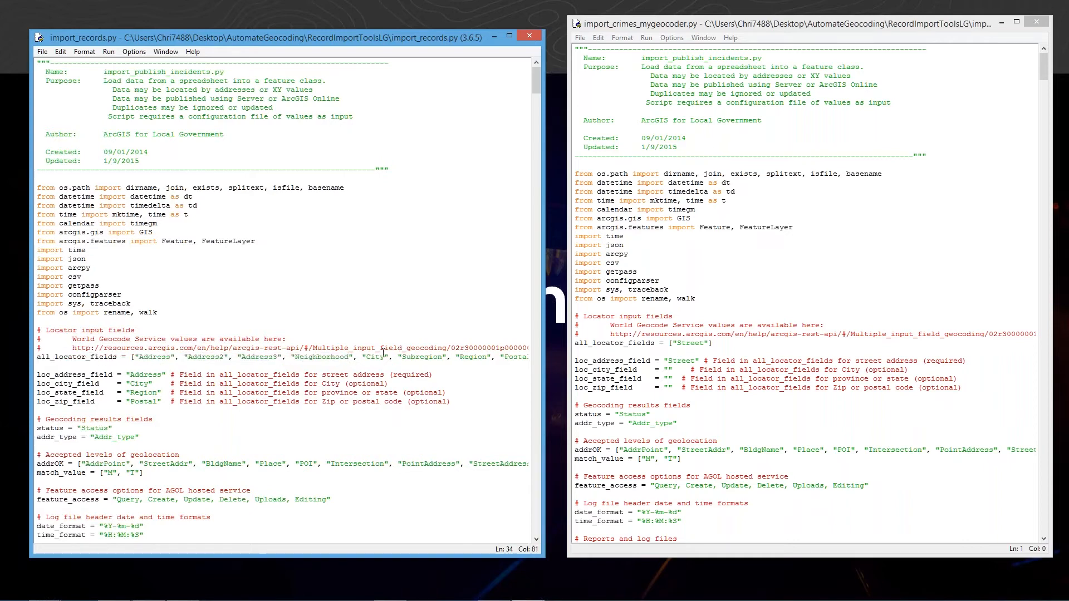
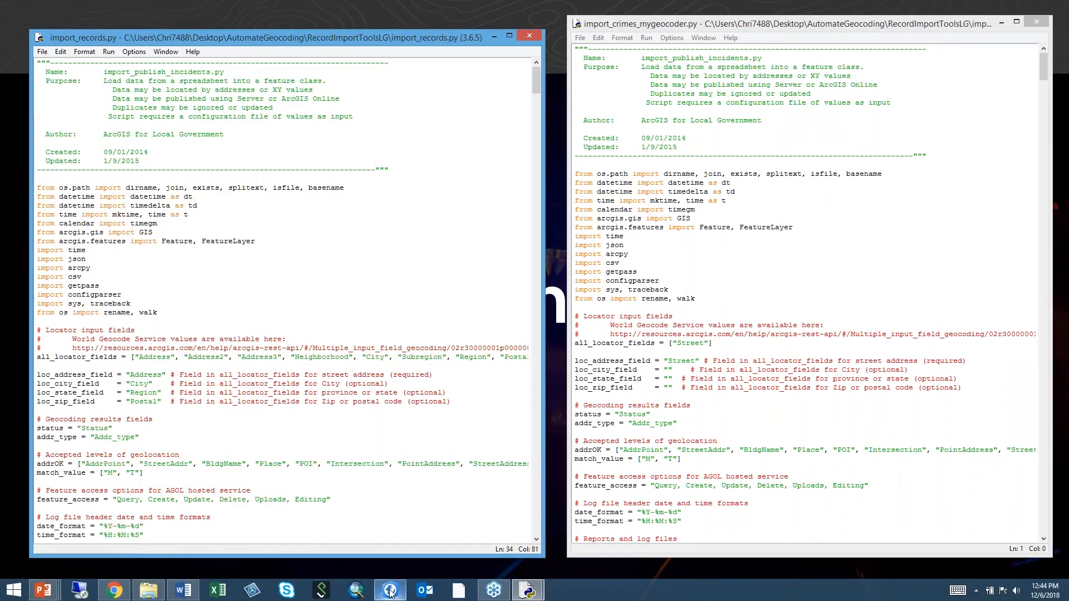
- Switch to ArcGIS Pro and inspect the input fields in the Rochester Composite Address Locator's properties
left_click(391, 590)
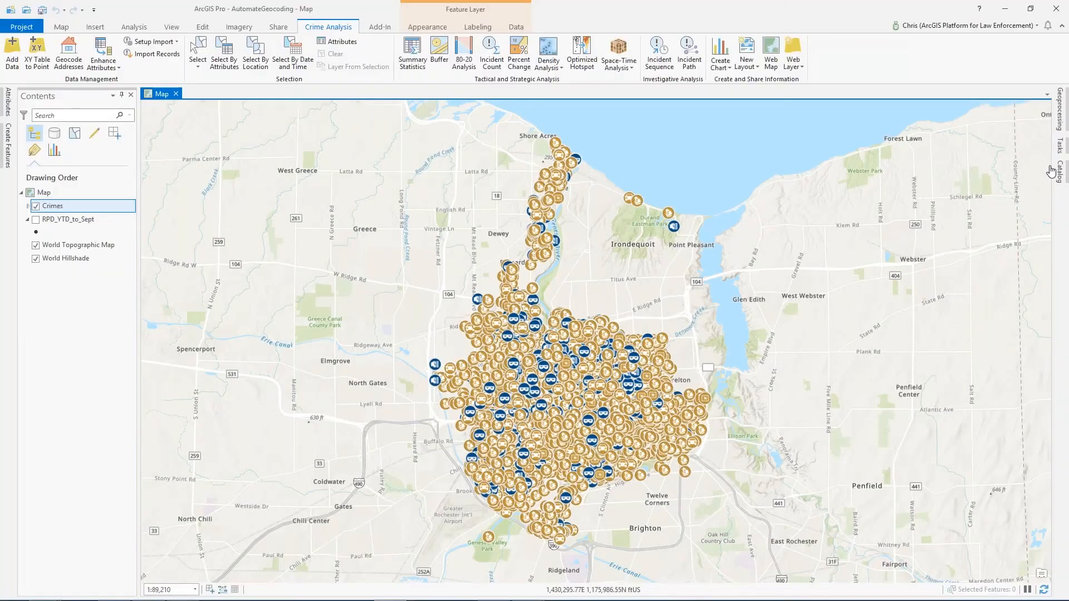
left_click(1051, 171)
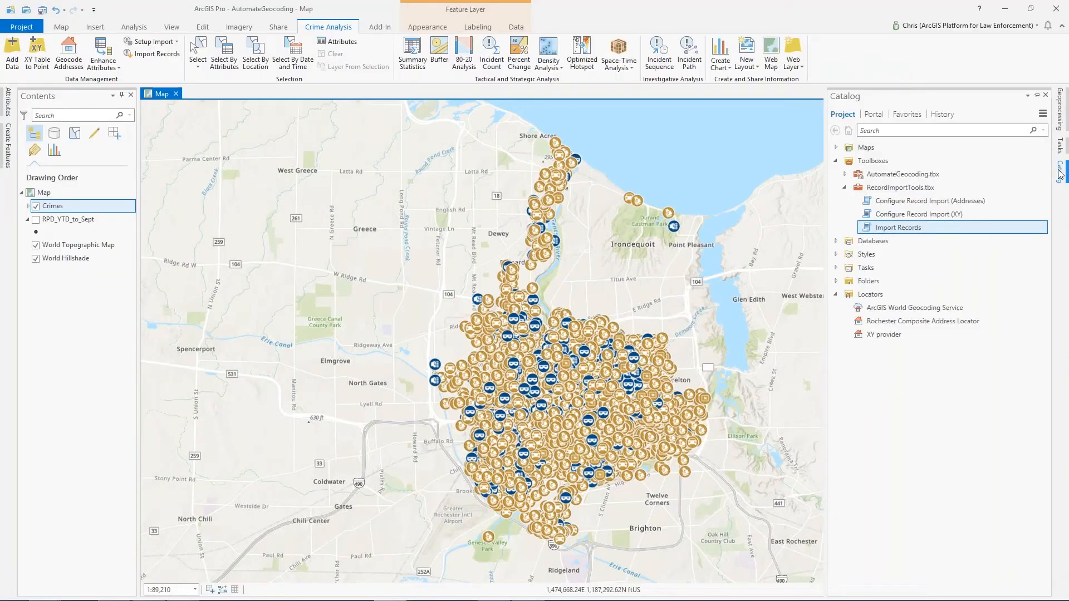
right_click(882, 324)
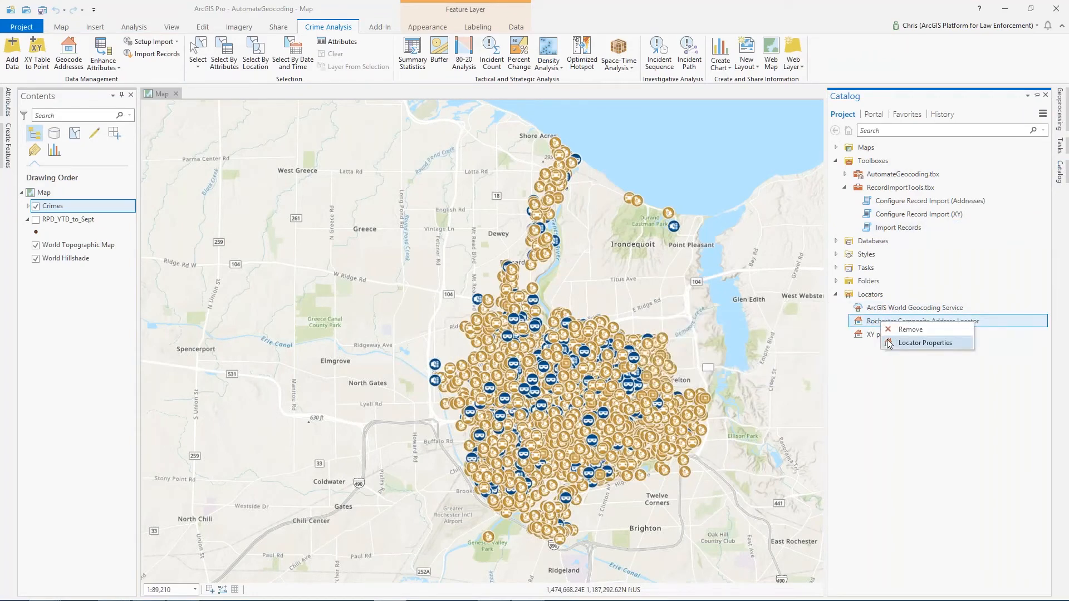
left_click(889, 343)
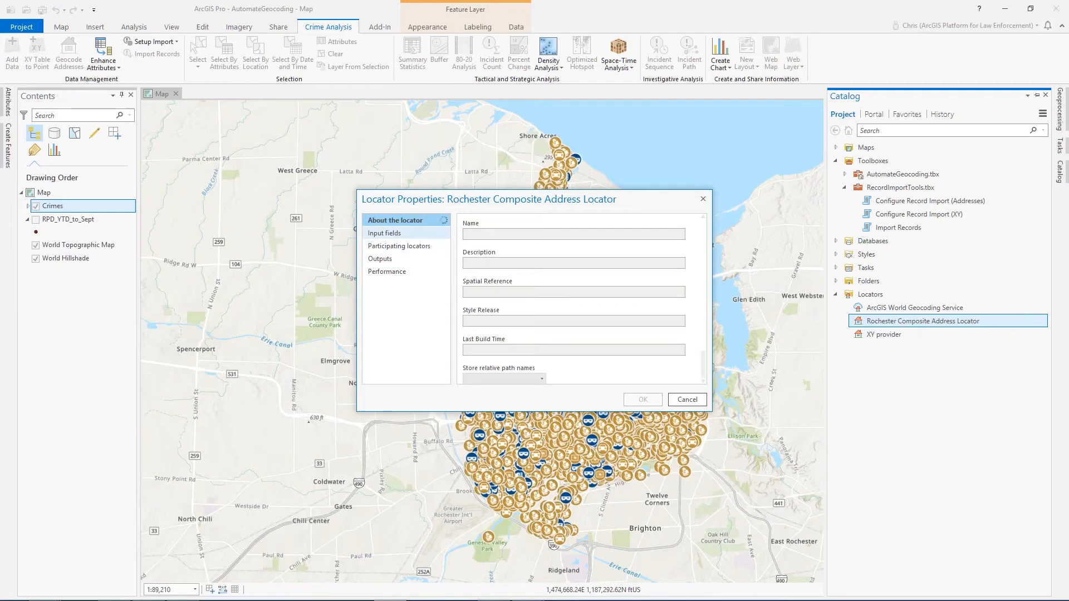
left_click(396, 234)
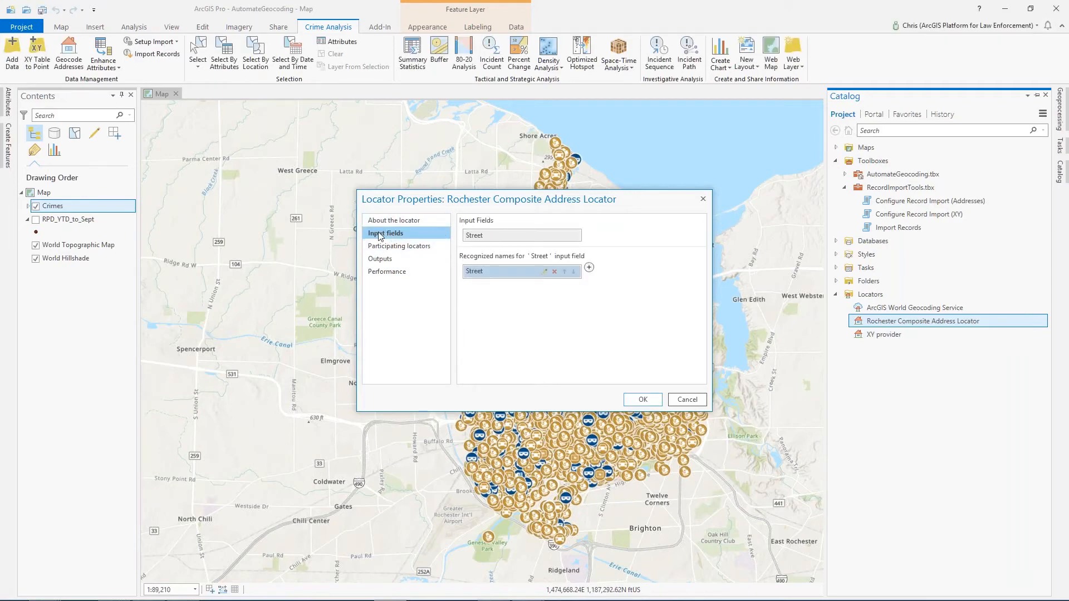
left_click(479, 243)
left_click(675, 401)
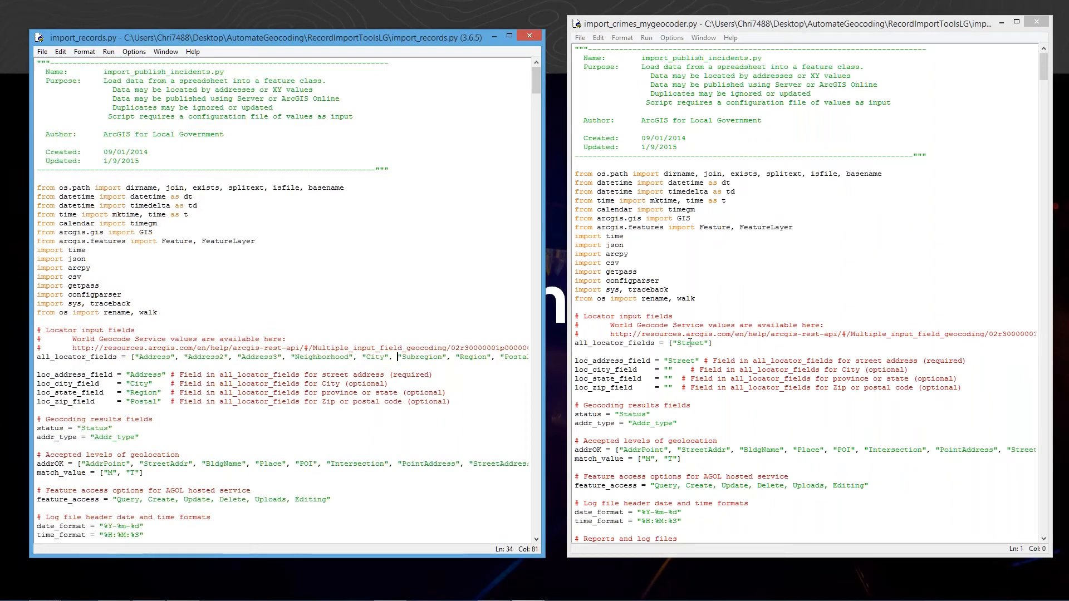
- Highlight the Street values of all_locator_fields and loc_address_field in import_crimes_mygeocoder.py
left_click_drag(673, 343, 708, 344)
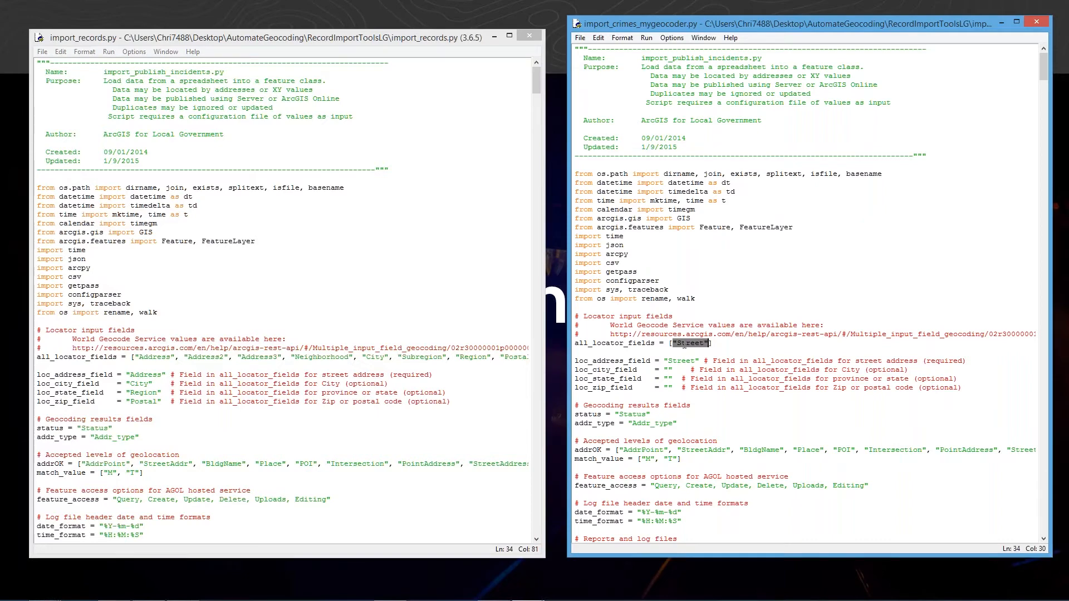
left_click(687, 362)
left_click_drag(583, 363, 657, 362)
left_click(607, 379)
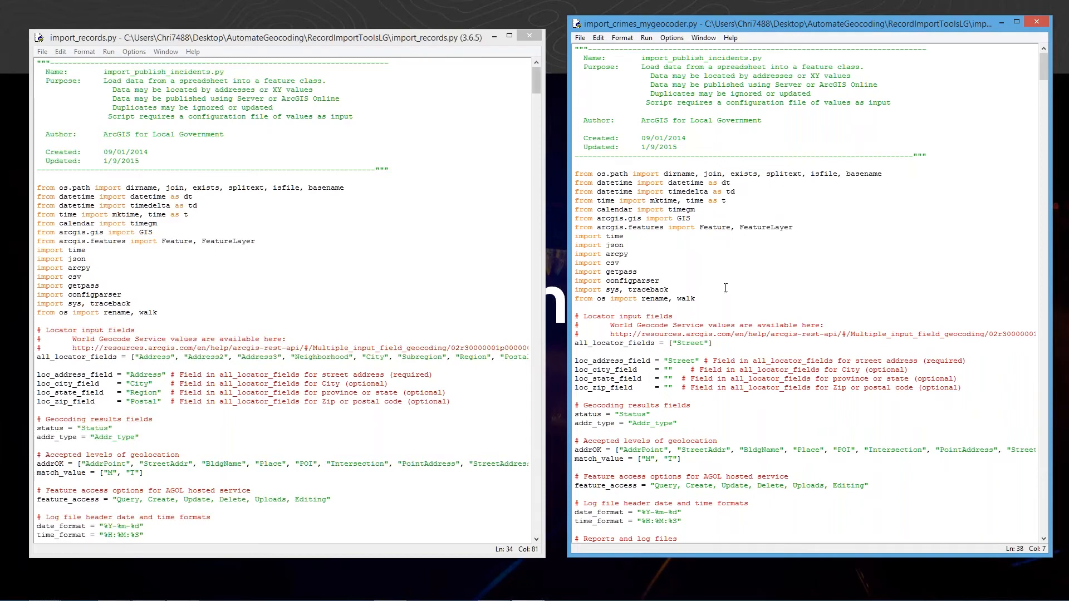
left_click(583, 37)
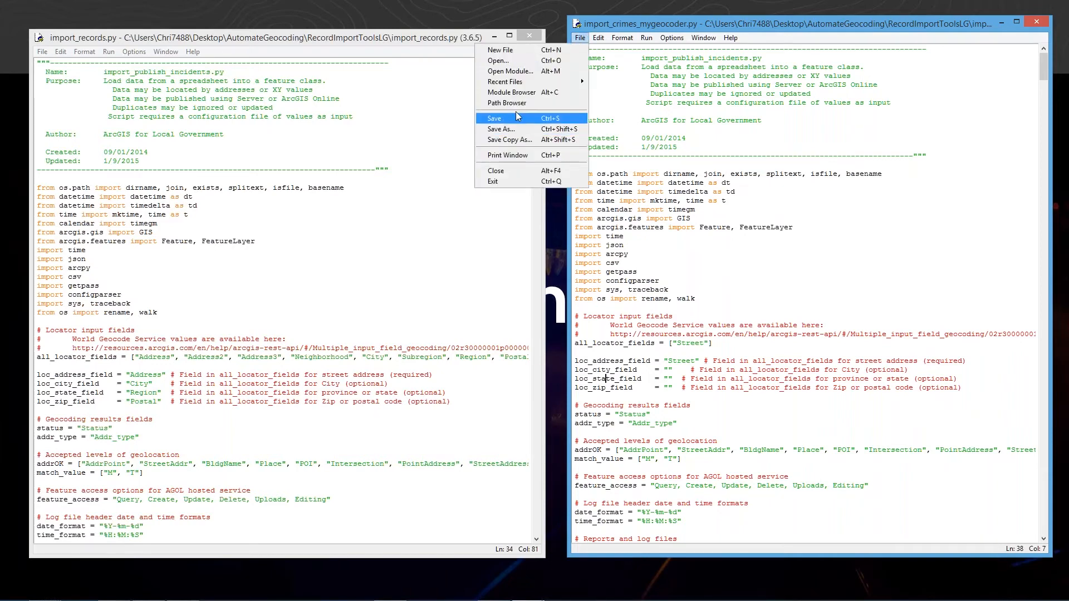
left_click(429, 46)
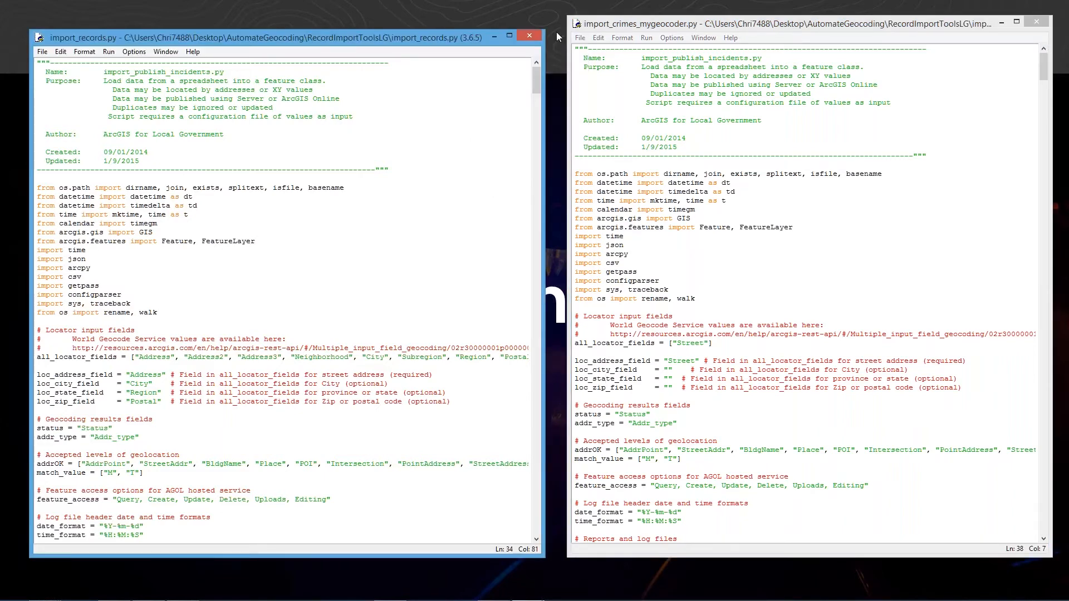
left_click(494, 37)
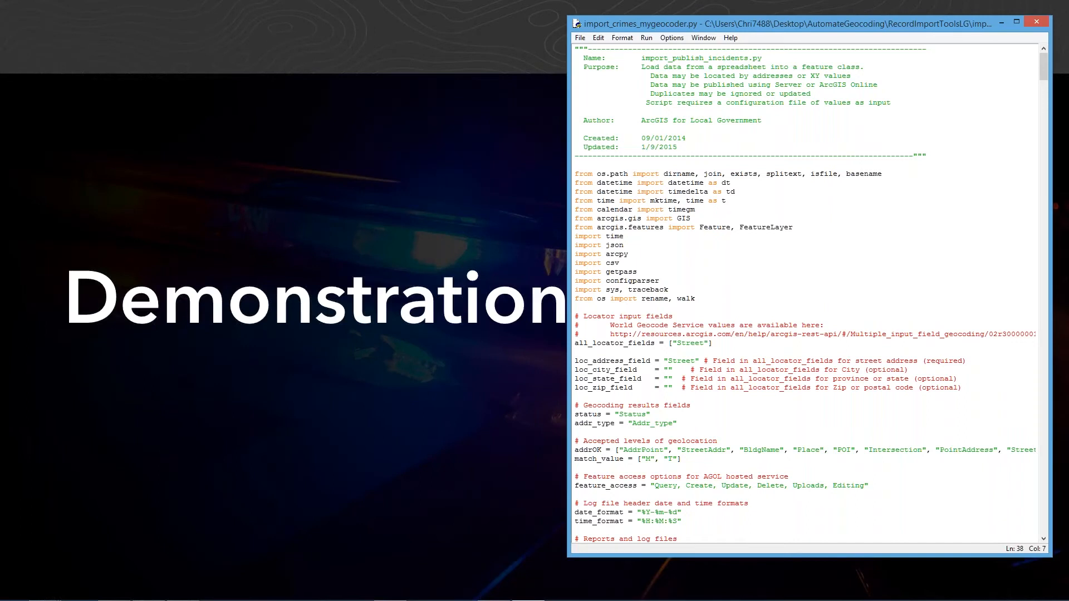
left_click(1037, 21)
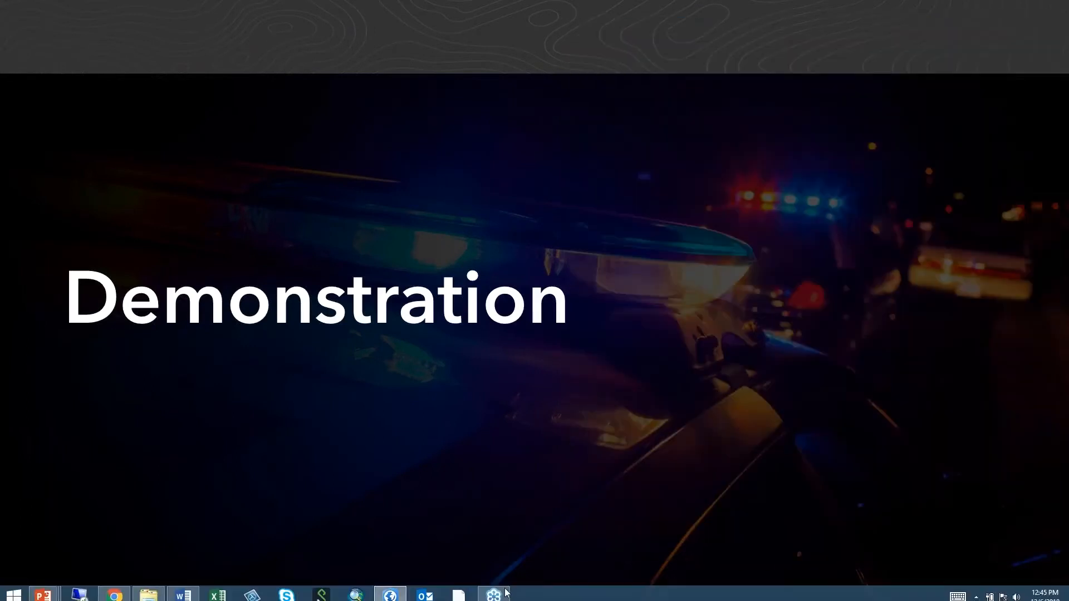
key("alt+Tab")
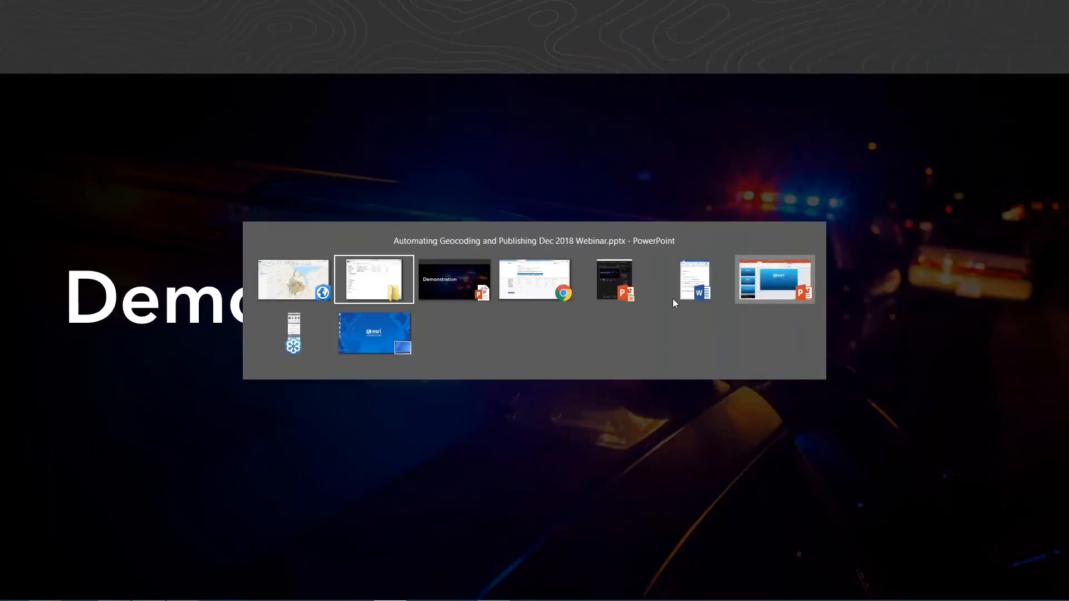
left_click(376, 335)
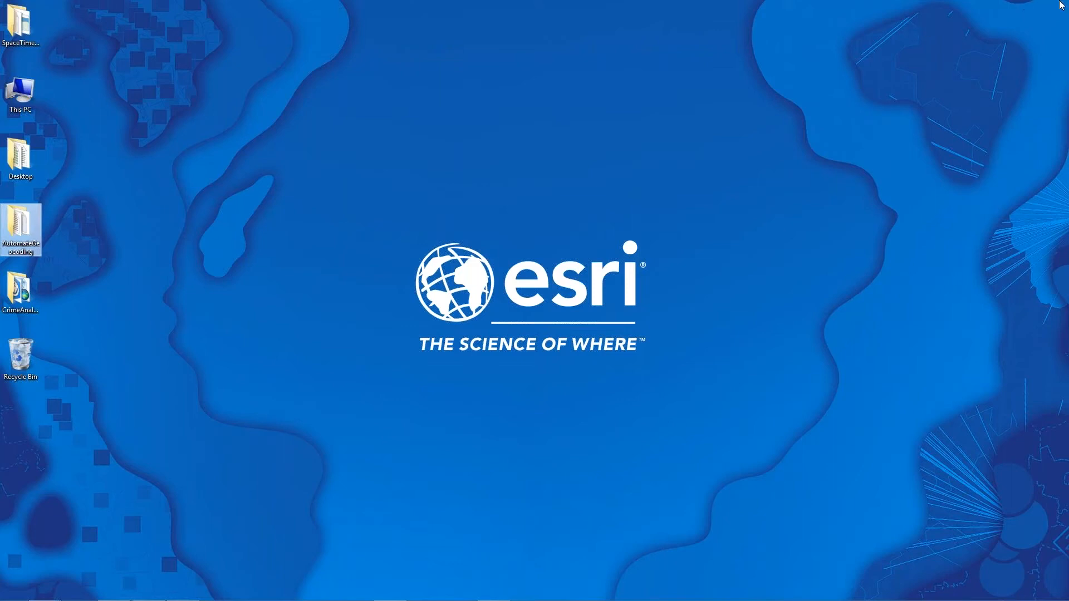
mouse_move(1068, 1)
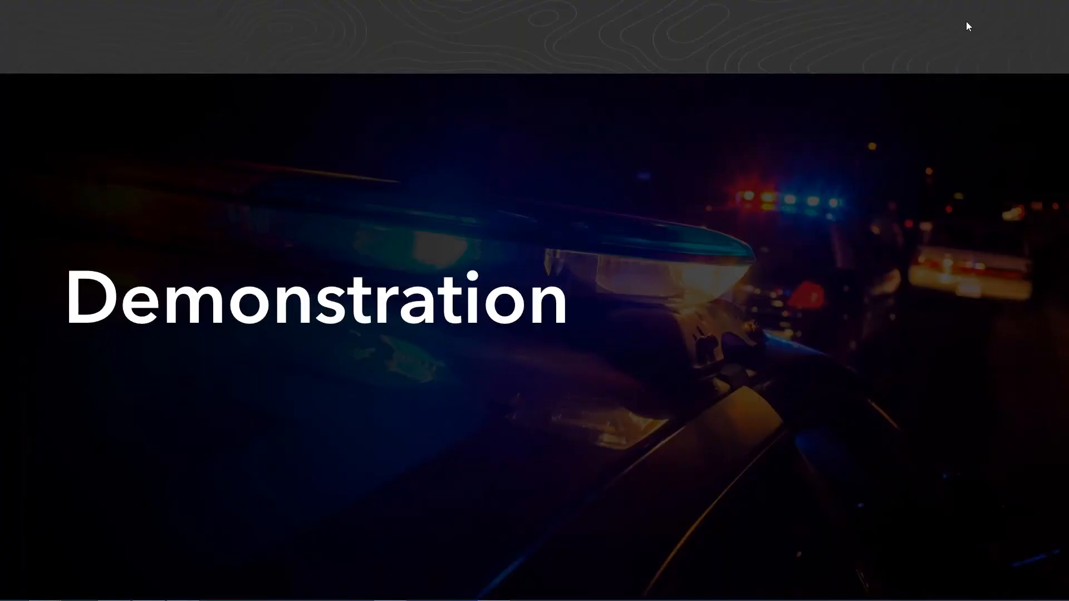
- Search Windows for scheduled tasks and open Task Scheduler
key("super+s")
type("s")
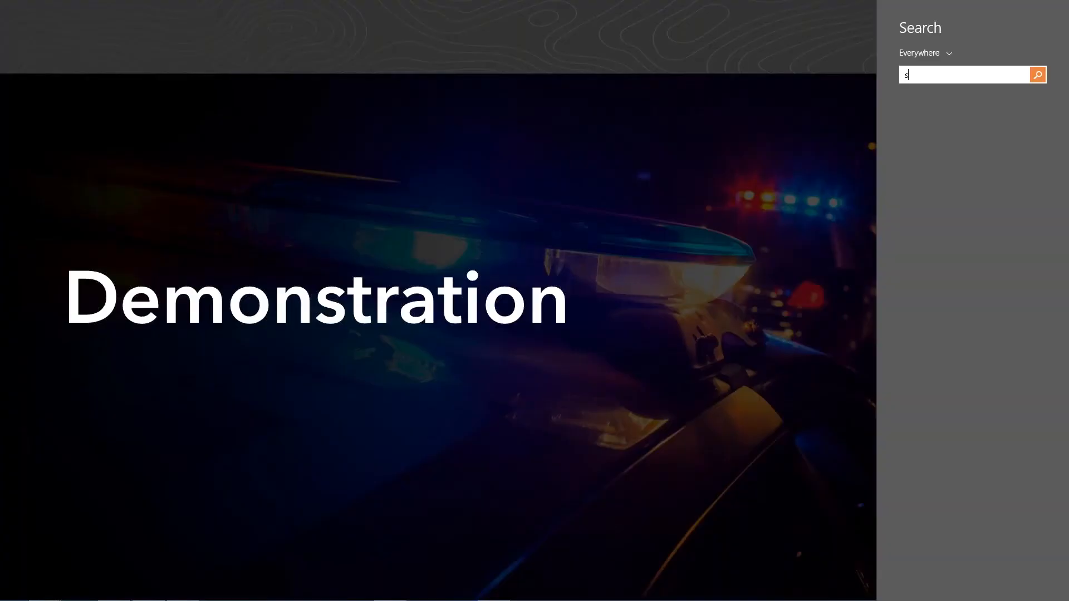
type("cheduled task")
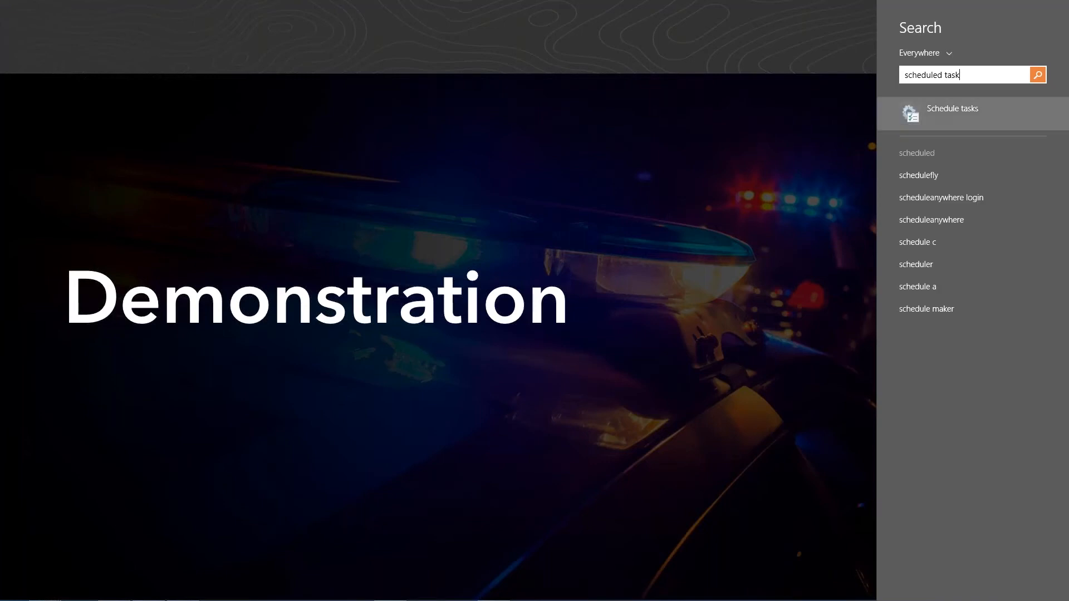
left_click(934, 112)
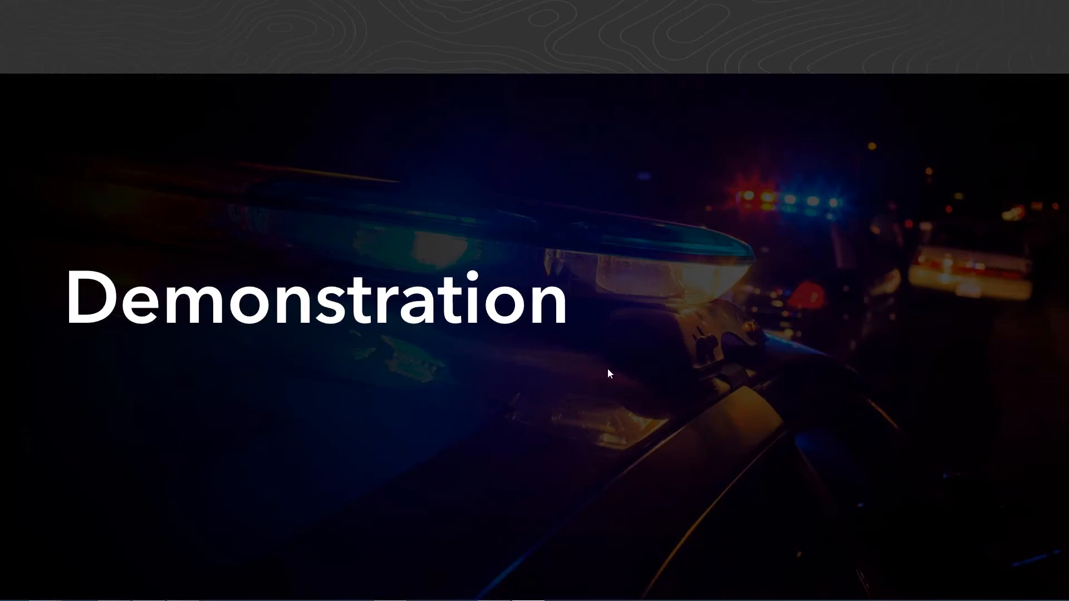
left_click_drag(1034, 60, 444, 39)
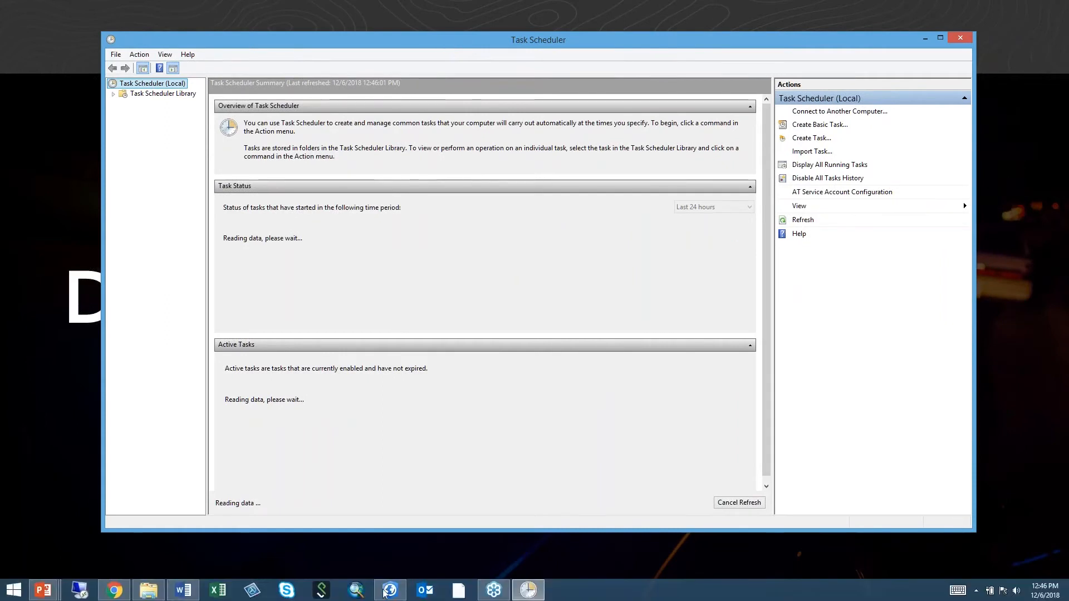
left_click(192, 596)
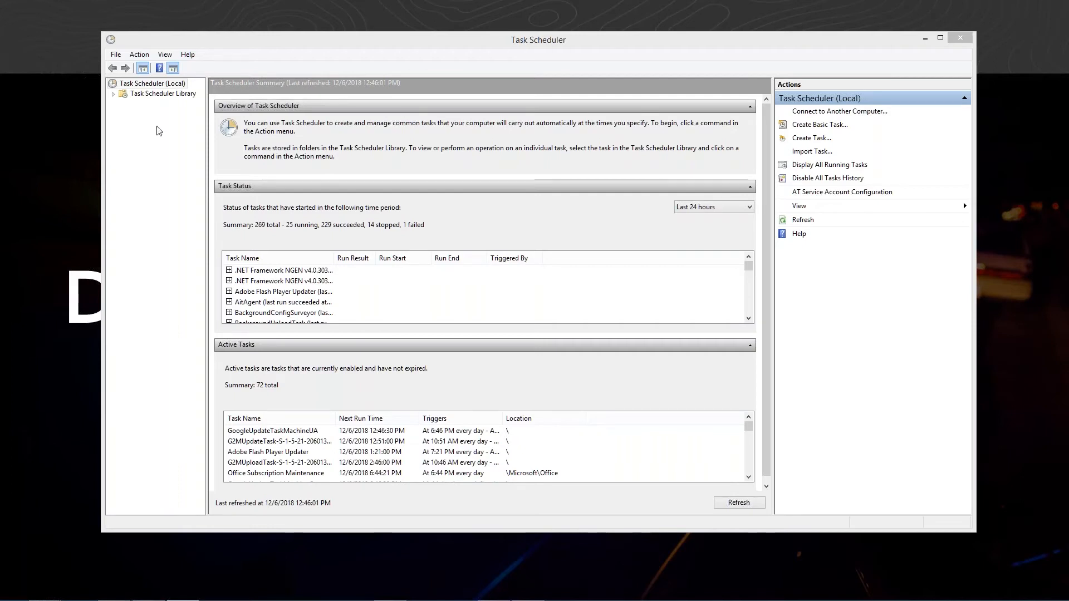
- Create a new scheduled task named RunDailyCrimes
left_click(139, 55)
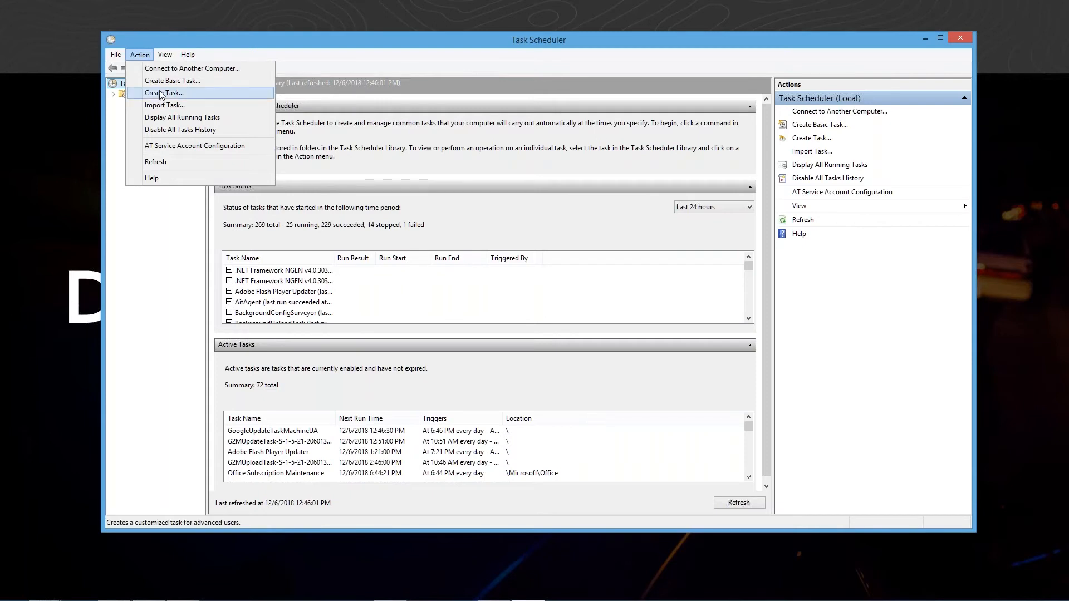
left_click(162, 93)
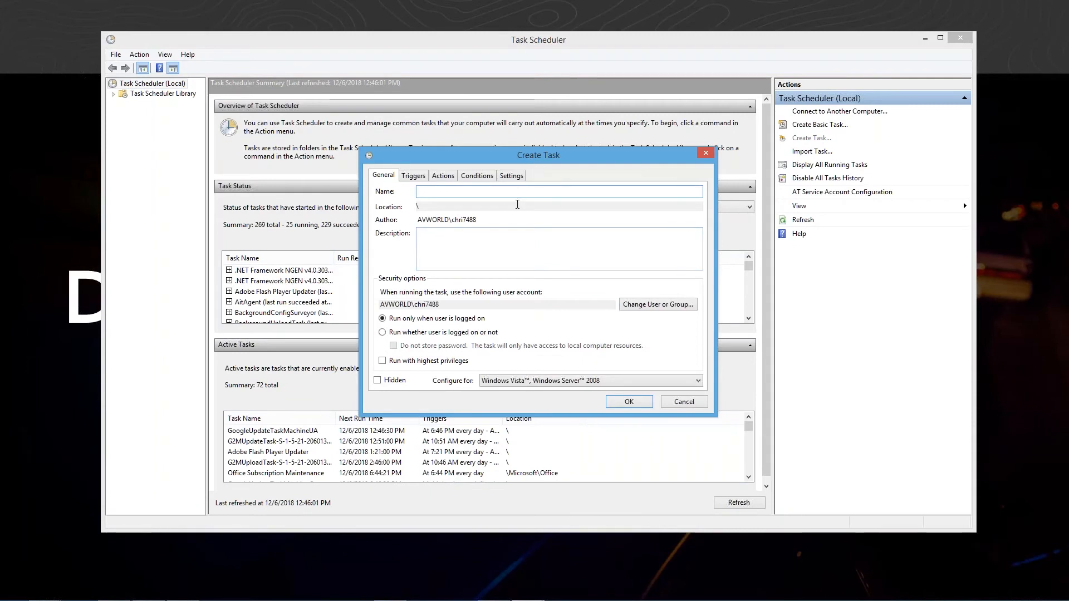
type("RunDailyCrimes")
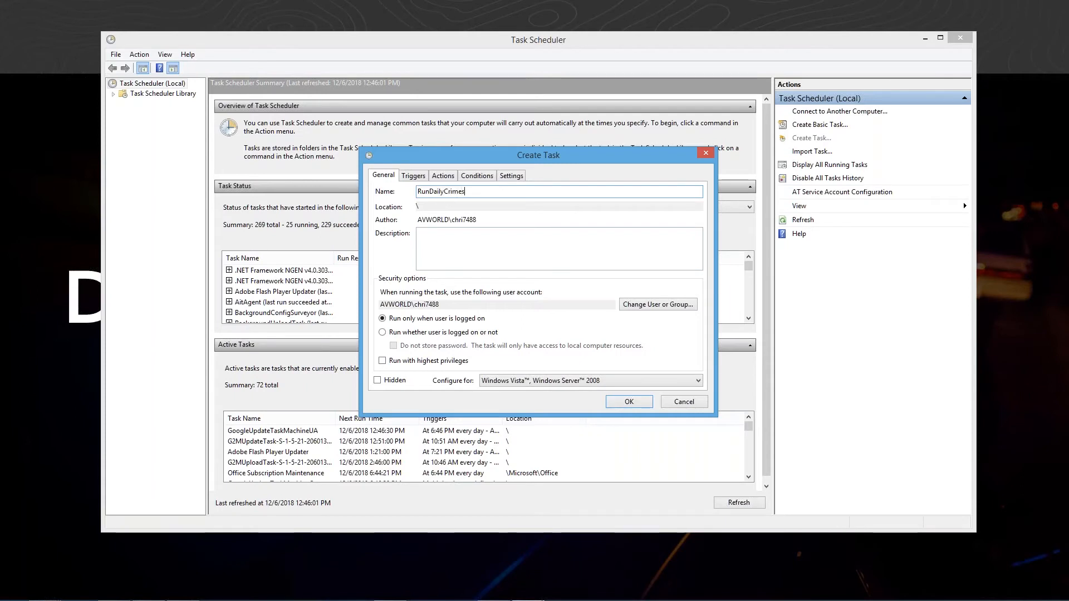
- Add a new Start a program action to the task
left_click(446, 177)
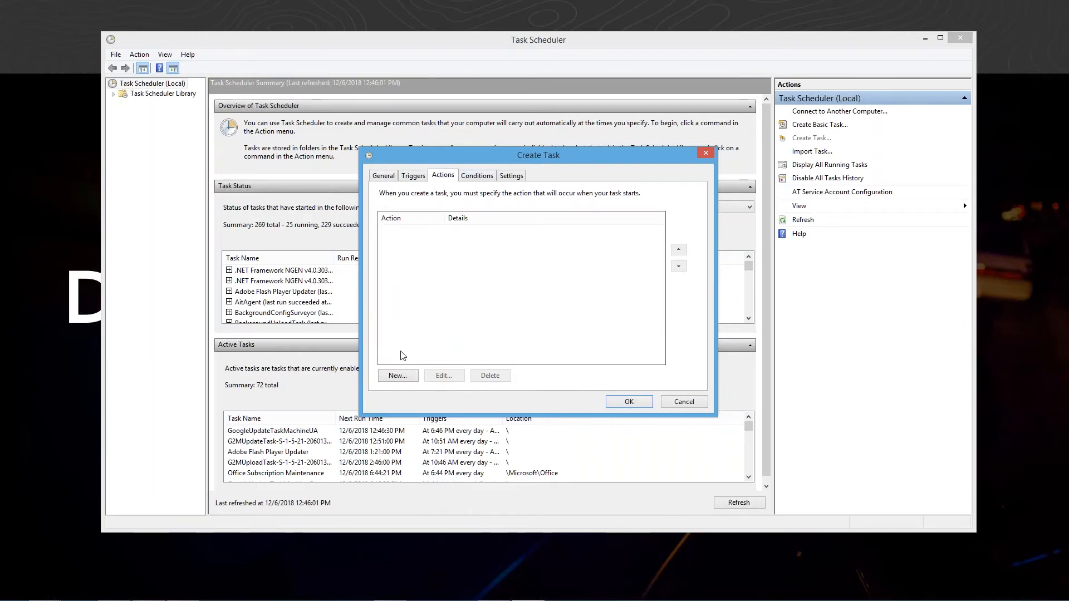
left_click(397, 376)
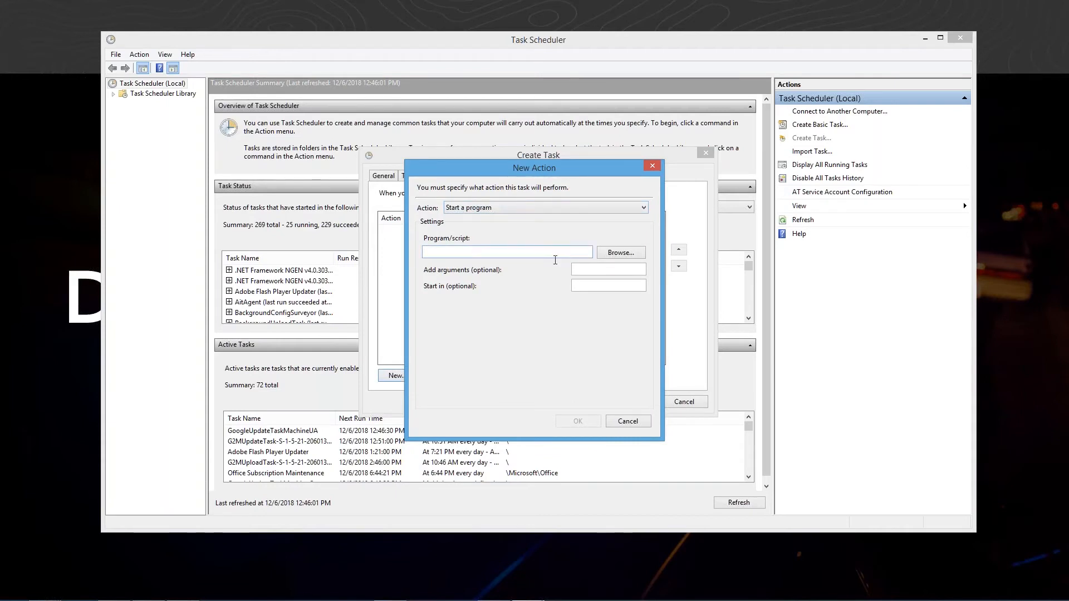
left_click(605, 256)
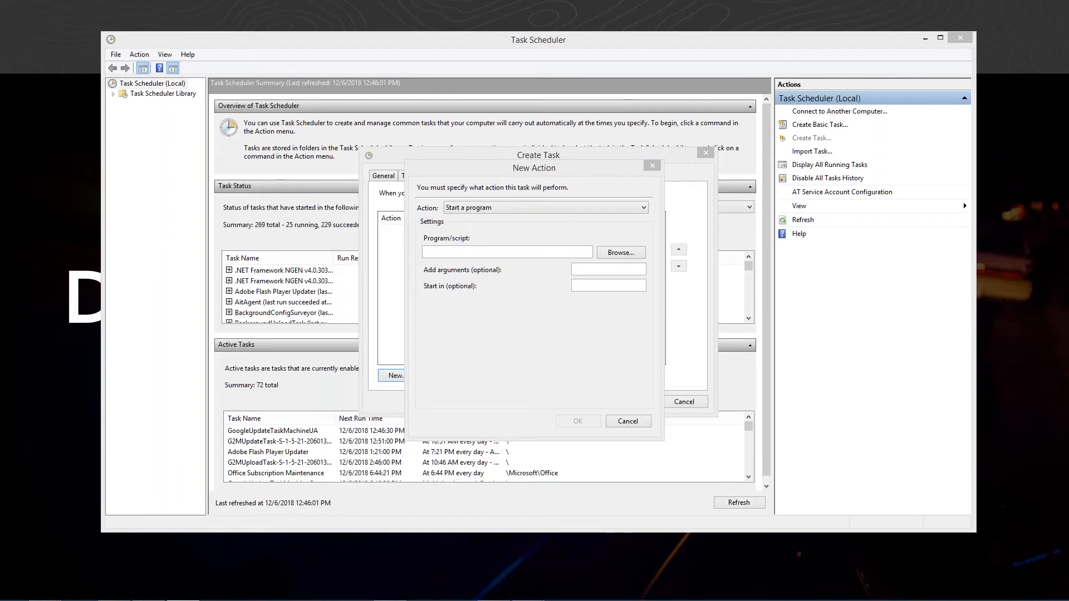
- Copy the path C:\Program Files\ArcGIS\Pro\bin\Python\envs\arcgispro-py3\python.exe from the Word notes into the action's program/script field
left_click_drag(1068, 82, 954, 39)
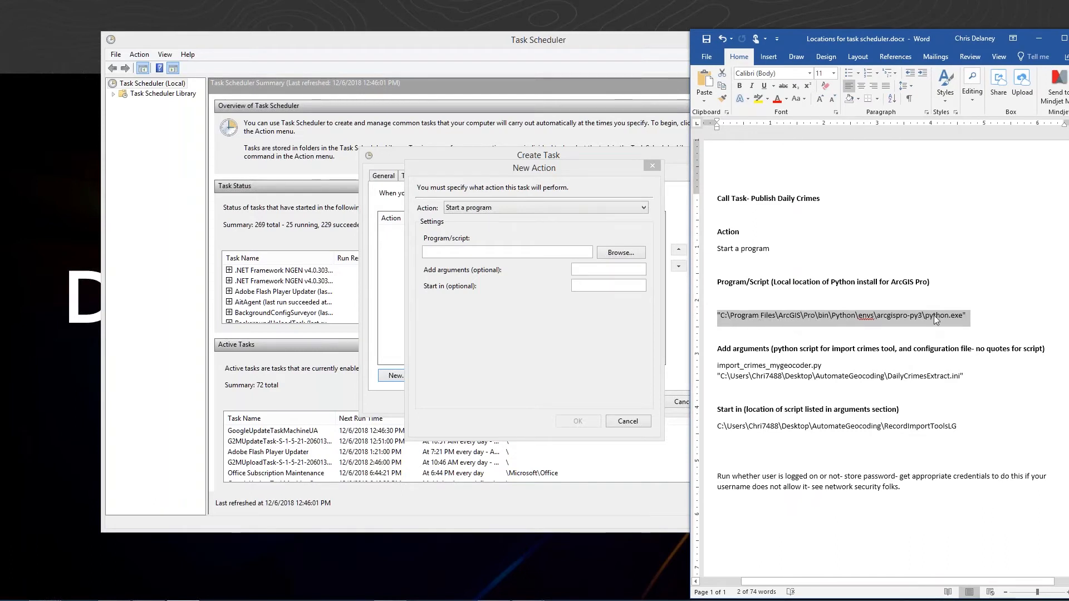
left_click_drag(962, 315, 716, 316)
right_click(761, 315)
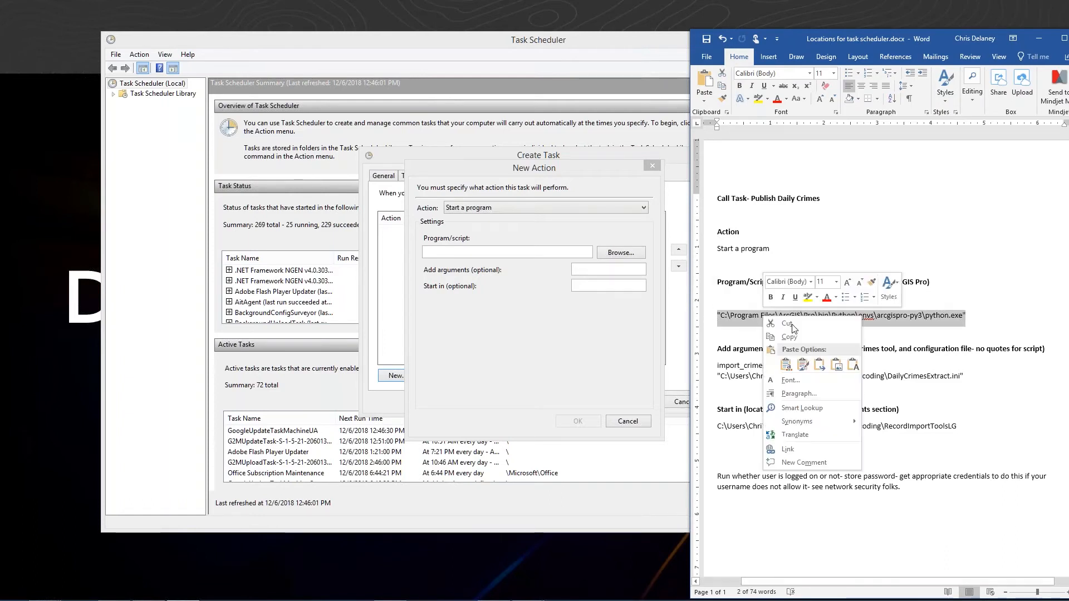
left_click(779, 333)
left_click(442, 254)
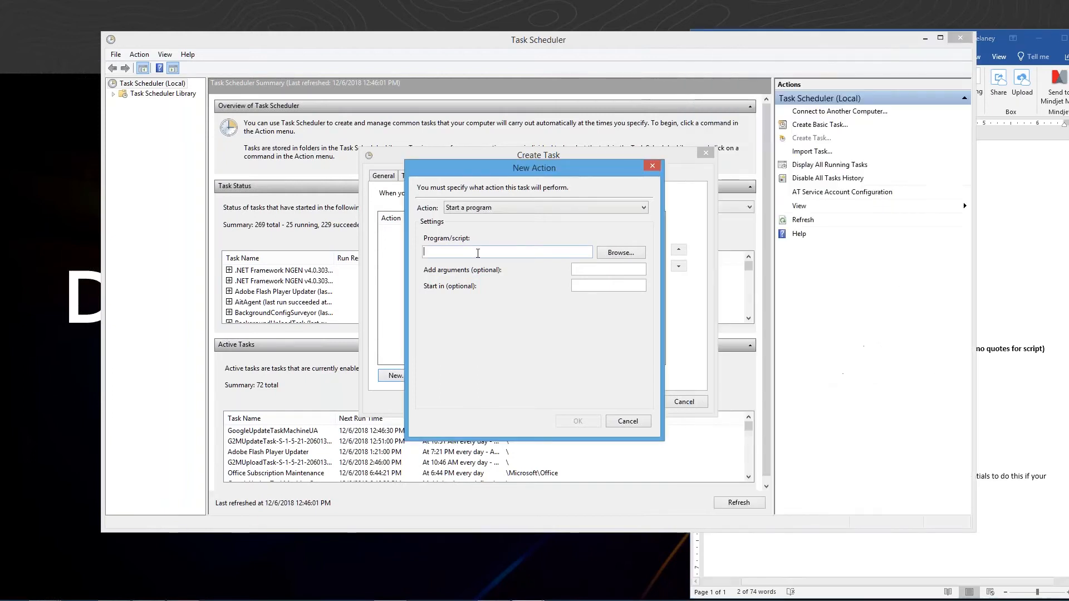
right_click(438, 255)
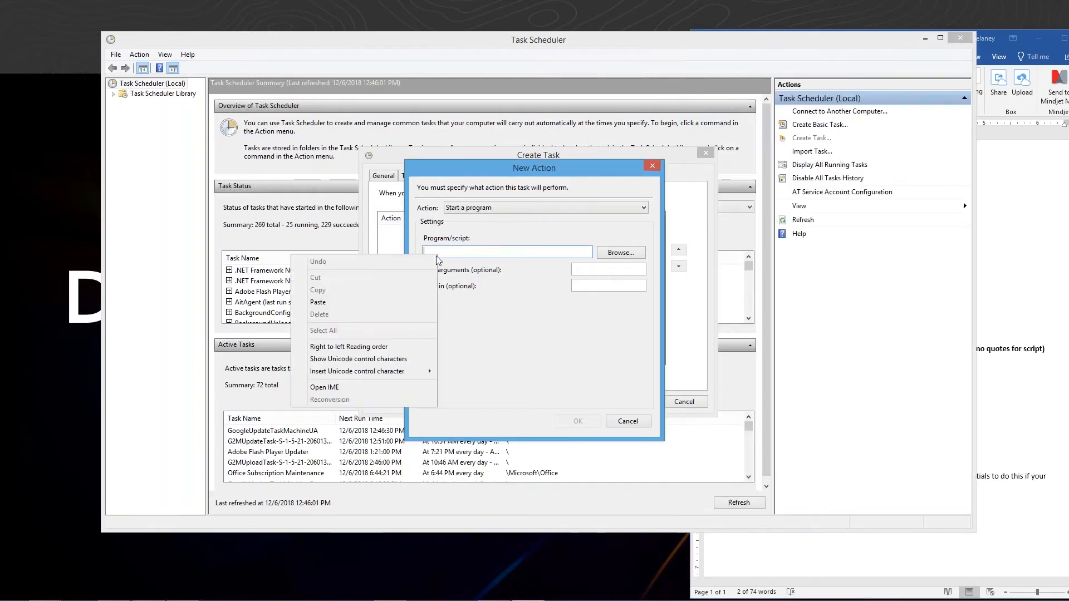
left_click(402, 304)
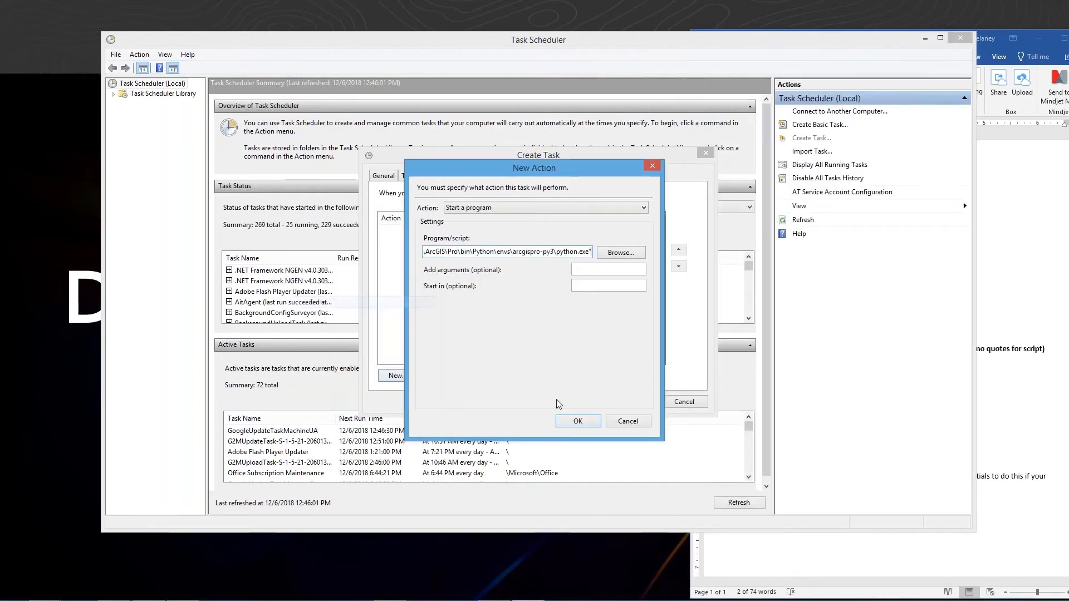
- Copy import_crimes_mygeocoder.py and the DailyCrimesExtract.ini configuration path from the Word notes into the action's arguments field
left_click(1024, 268)
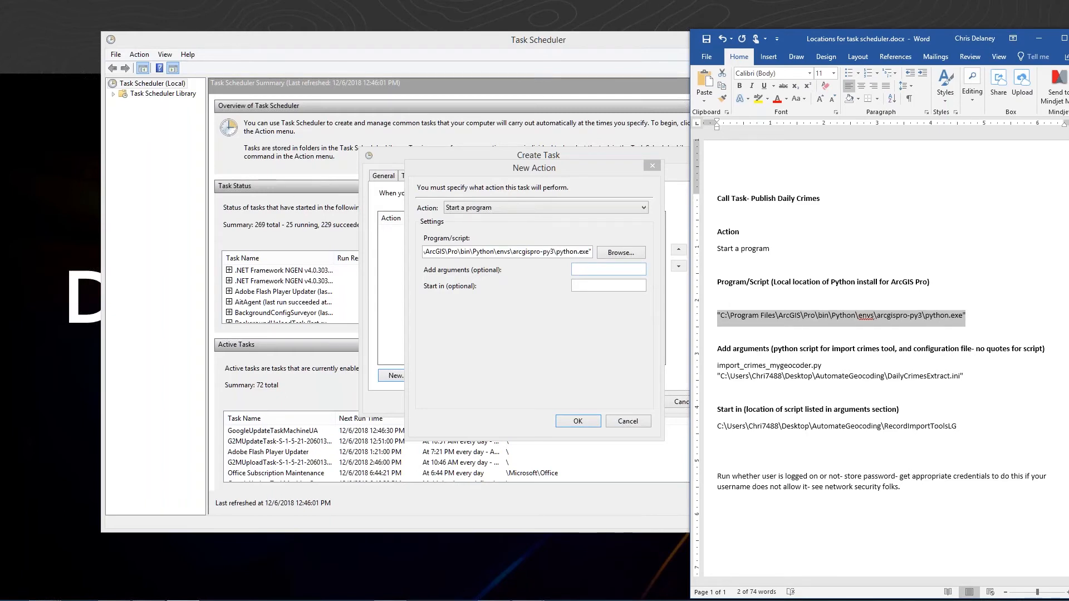
left_click_drag(776, 376, 717, 365)
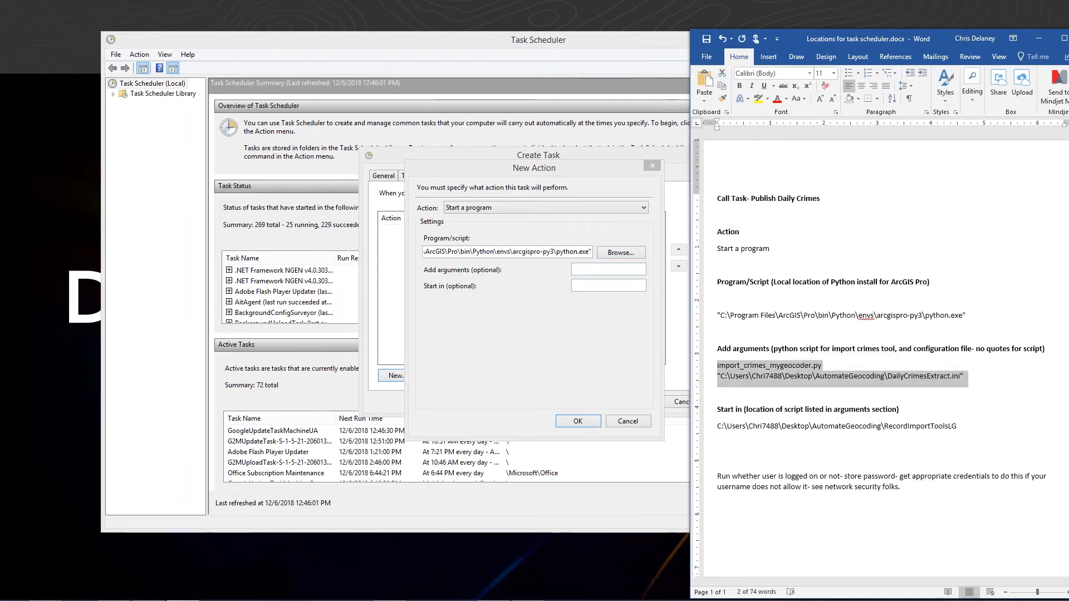
left_click(583, 271)
key("ctrl+v")
left_click_drag(592, 271, 539, 272)
left_click(579, 270)
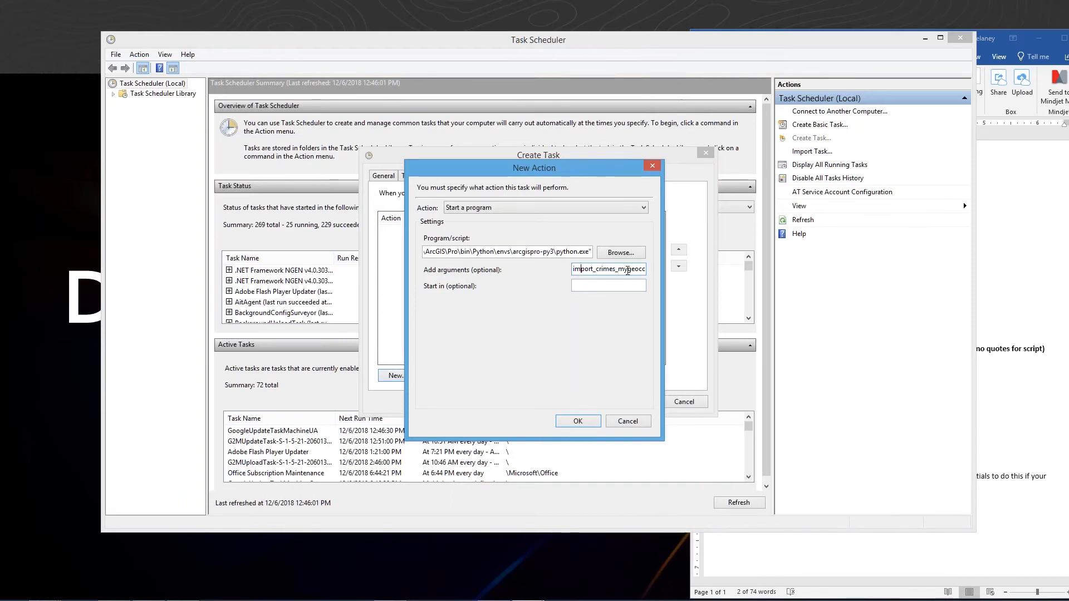
- Browse the AutomateGeocoding folder on the Desktop to check which configuration .ini files are available
left_click_drag(638, 270, 624, 269)
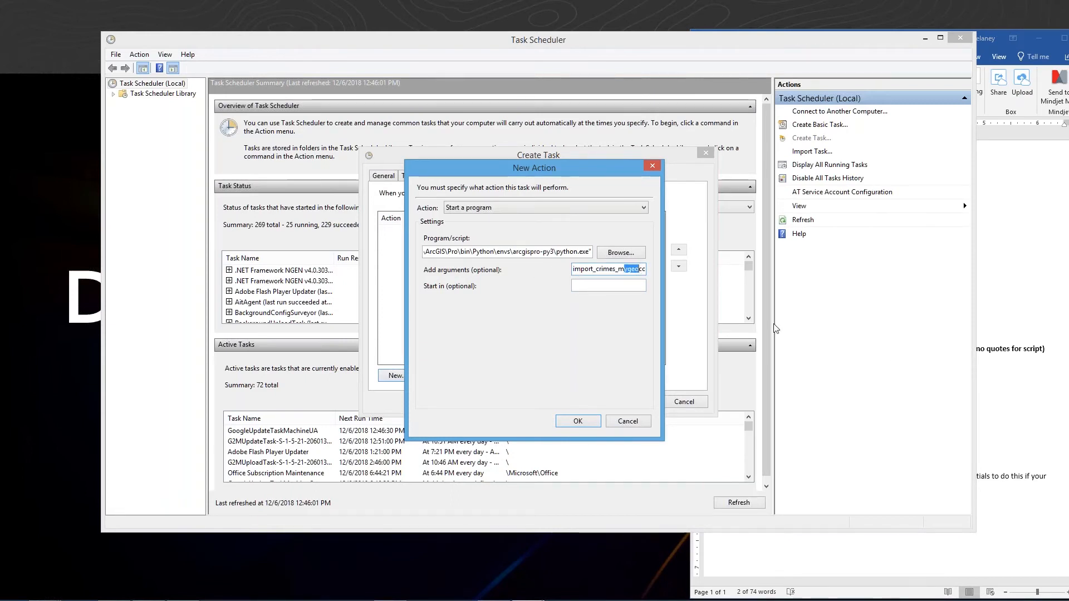
left_click(1005, 365)
left_click(830, 365)
left_click_drag(717, 378, 969, 382)
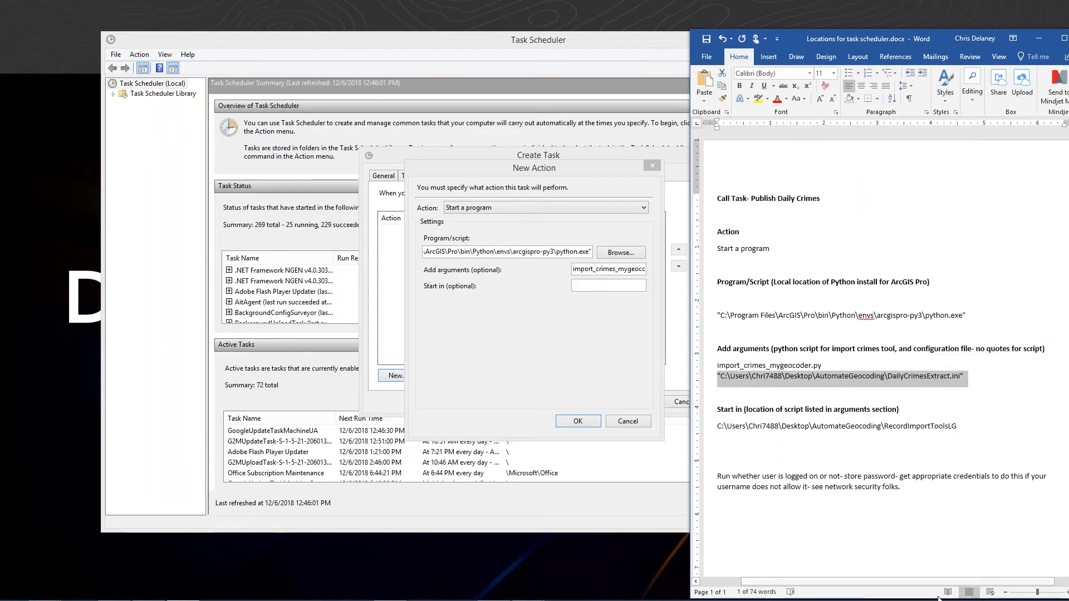
mouse_move(468, 600)
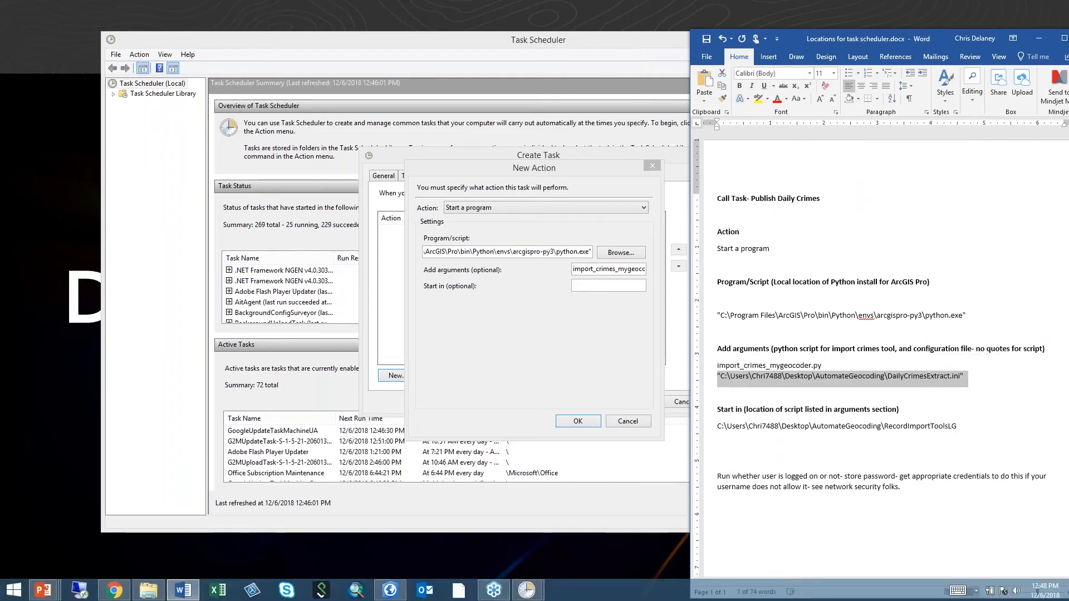
left_click(149, 598)
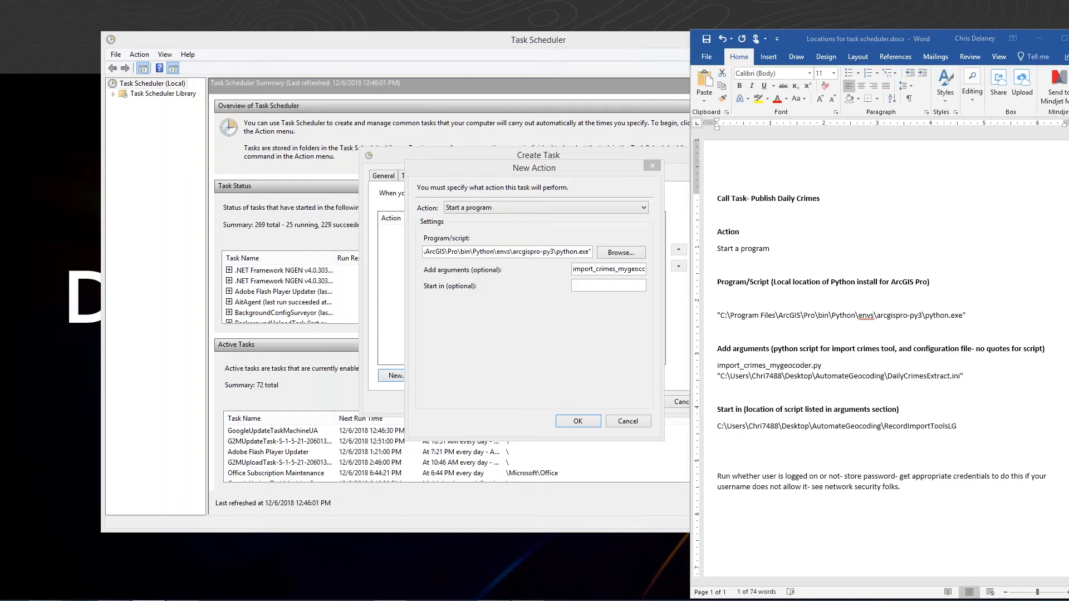
left_click_drag(834, 201, 722, 190)
left_click(688, 278)
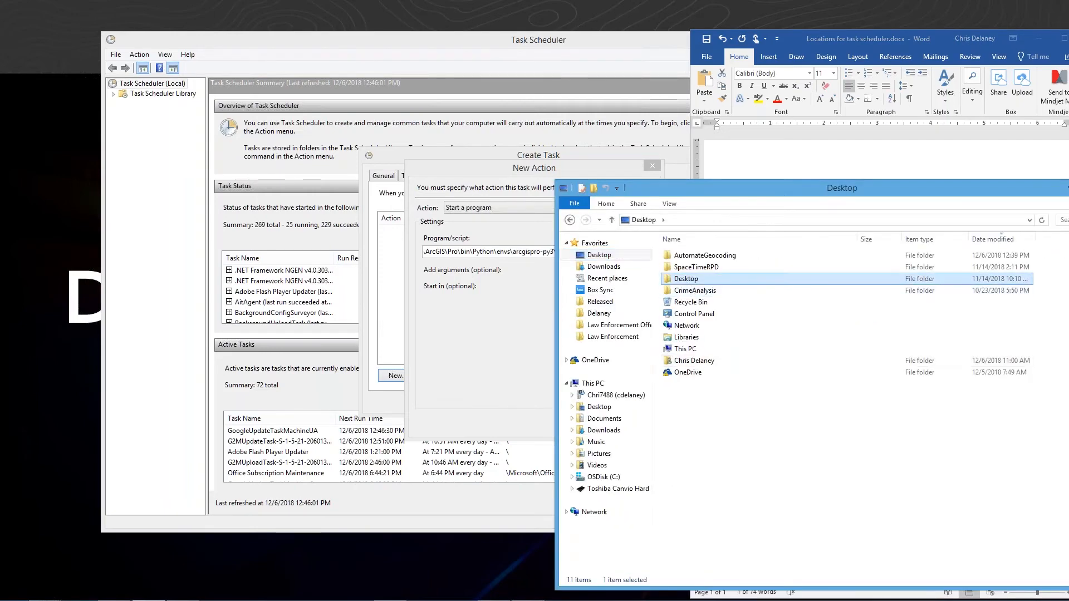
double_click(687, 278)
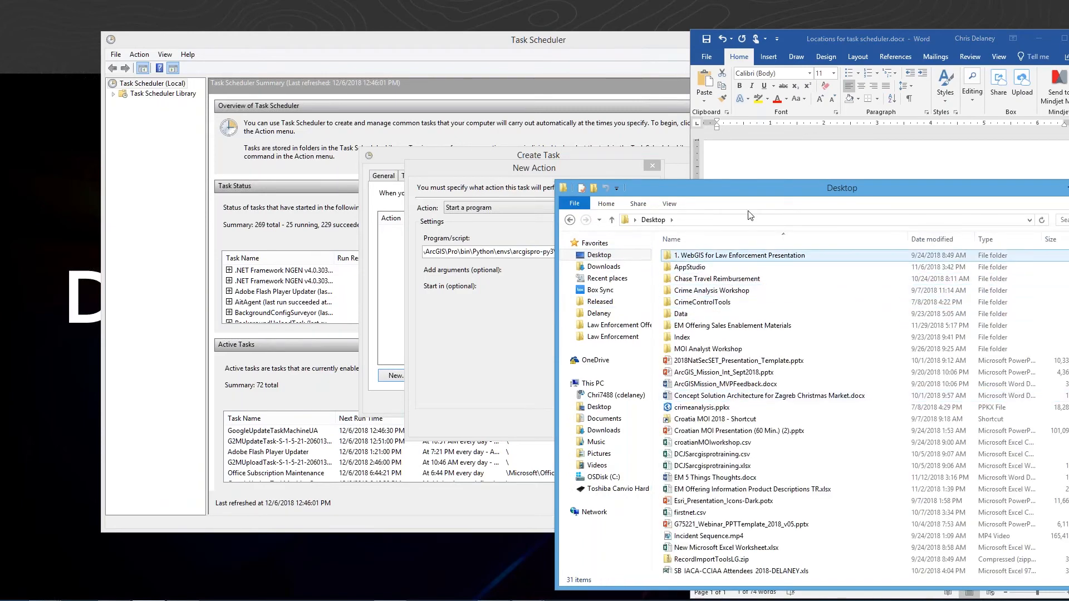
left_click_drag(753, 185, 741, 135)
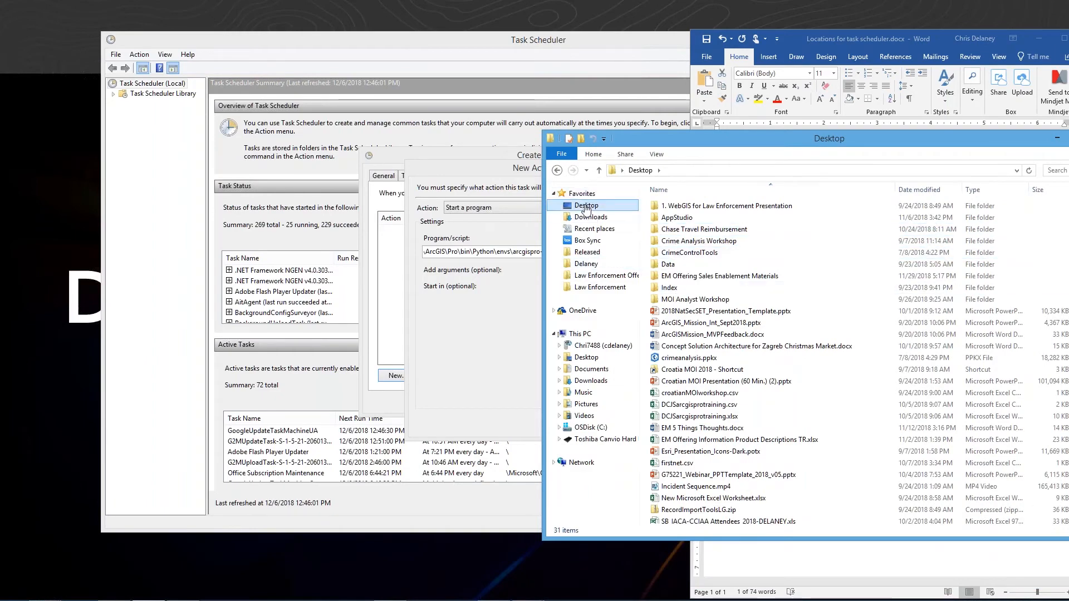
left_click(586, 206)
left_click(693, 207)
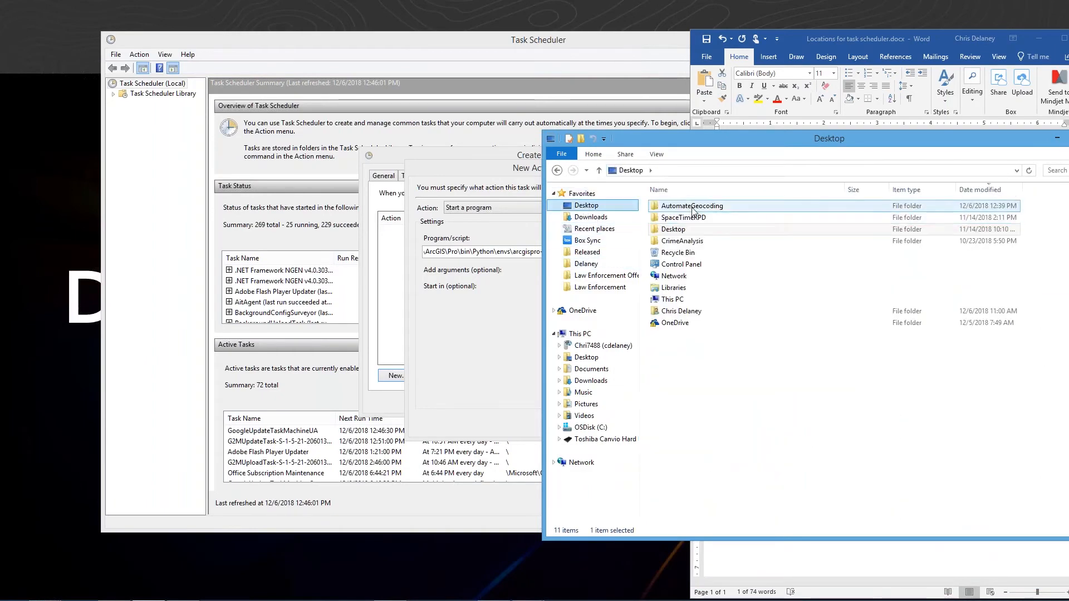
double_click(692, 207)
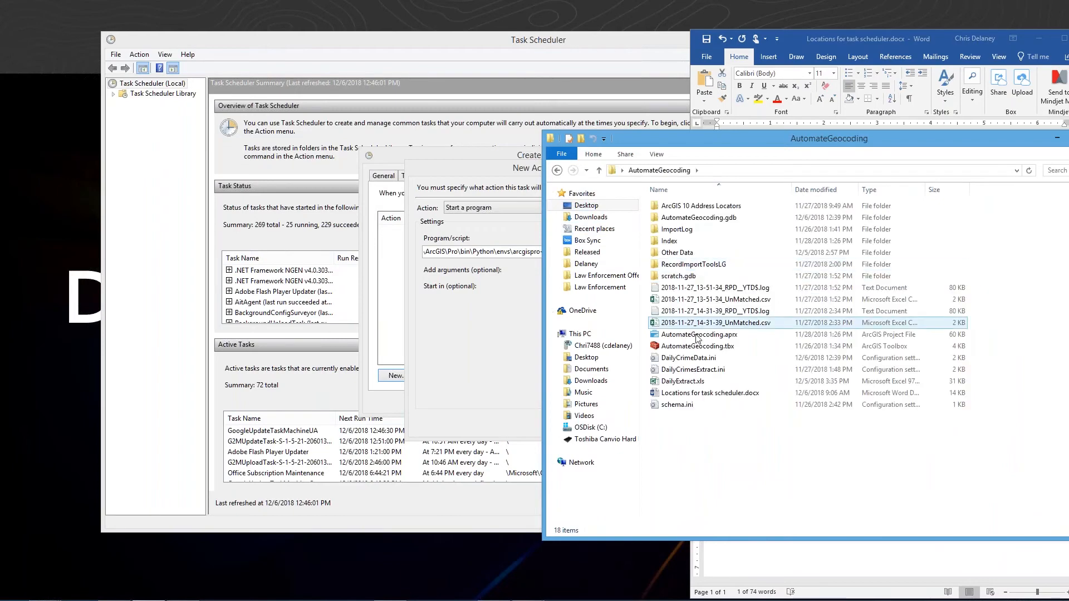
left_click(693, 358)
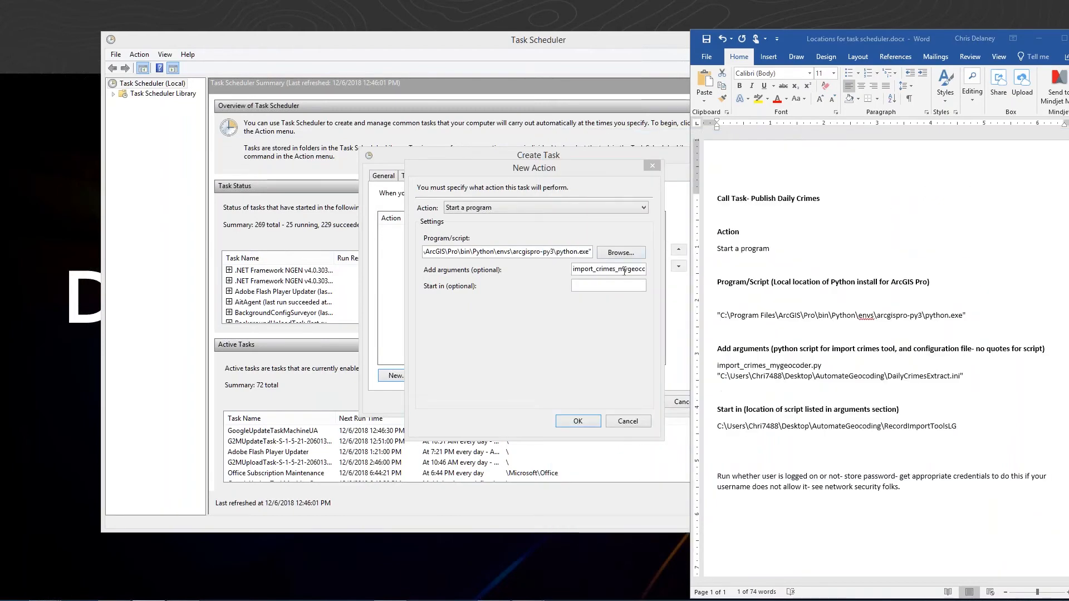
- Change the configuration file in the action's arguments to DailyCrimeData.ini
left_click(624, 271)
left_click_drag(624, 271, 650, 271)
left_click(623, 270)
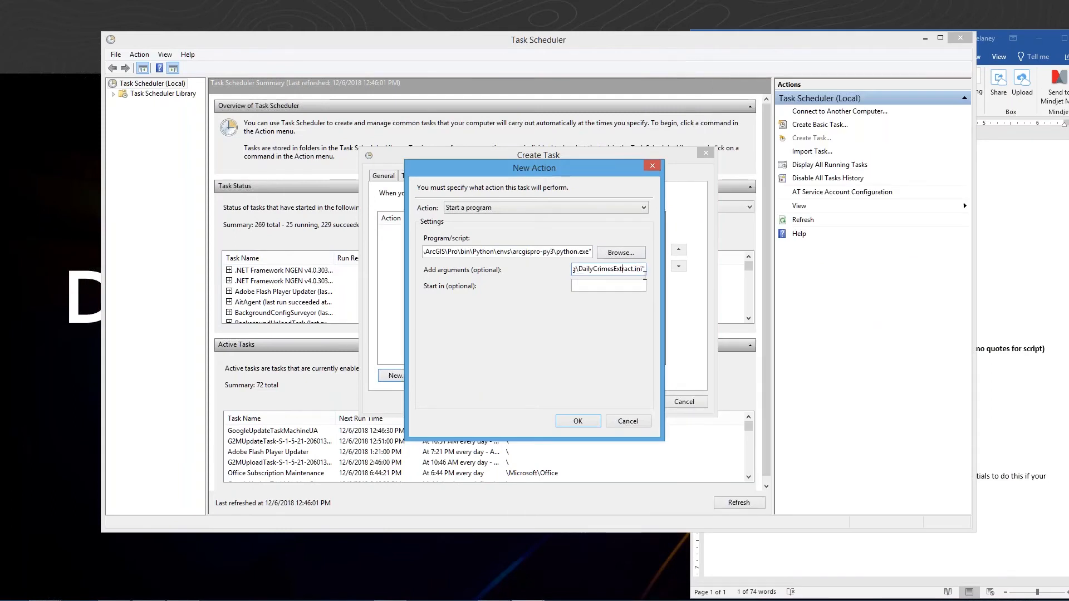
key("BackSpace")
key("BackSpace")
key("BackSpace")
key("BackSpace")
key("BackSpace")
key("BackSpace")
key("BackSpace")
key("BackSpace")
type("Data")
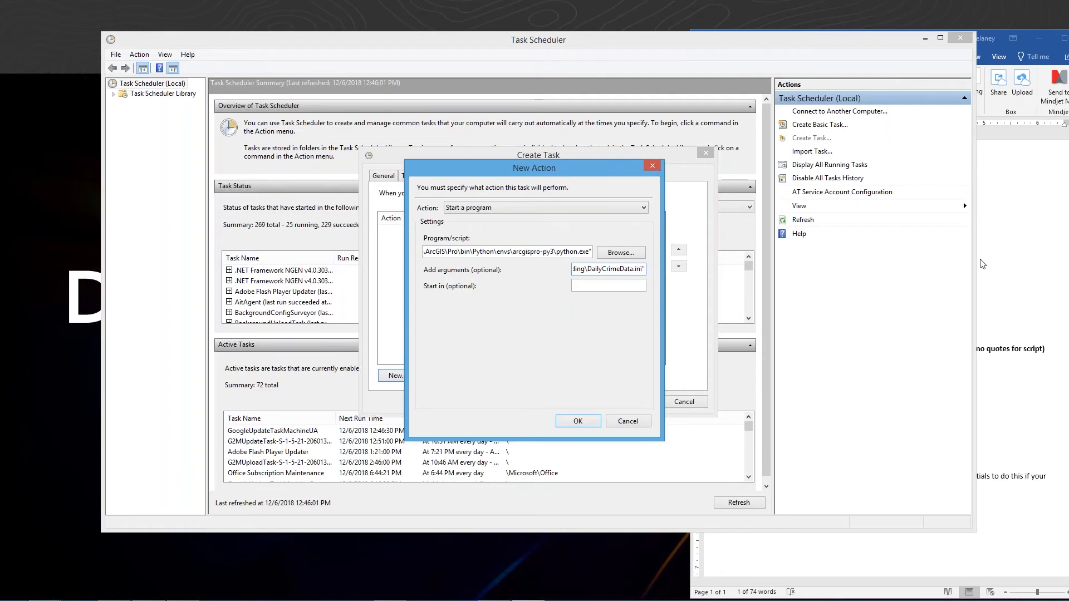
- Copy the C:\Users\...\AutomateGeocoding\RecordImportToolsLG folder path from the Word notes into the action's Start in field
left_click(1041, 264)
left_click(555, 290)
left_click(611, 287)
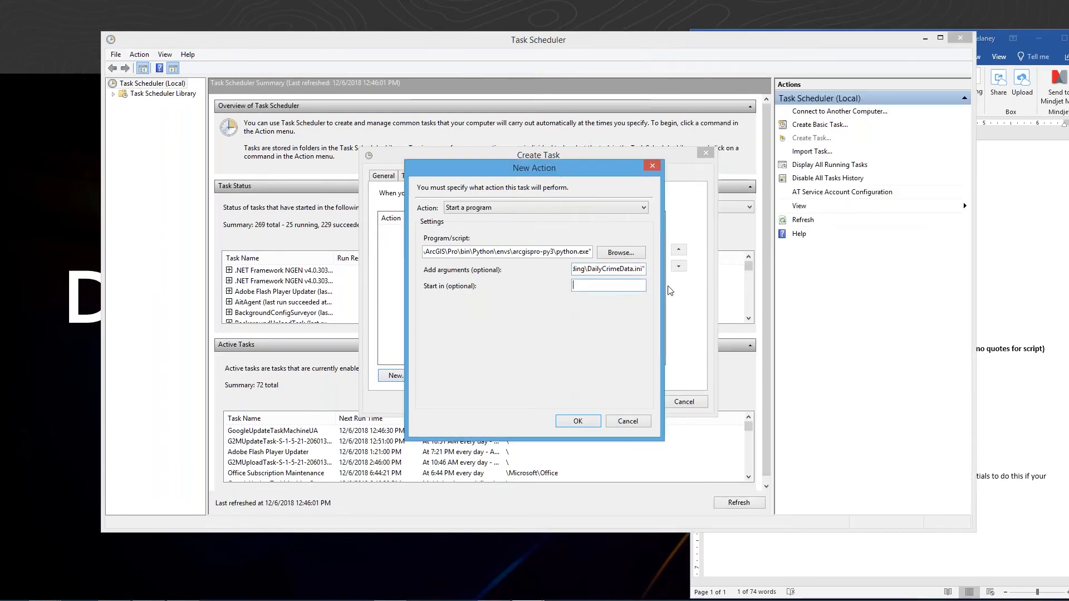
left_click(1019, 430)
left_click_drag(899, 426, 716, 428)
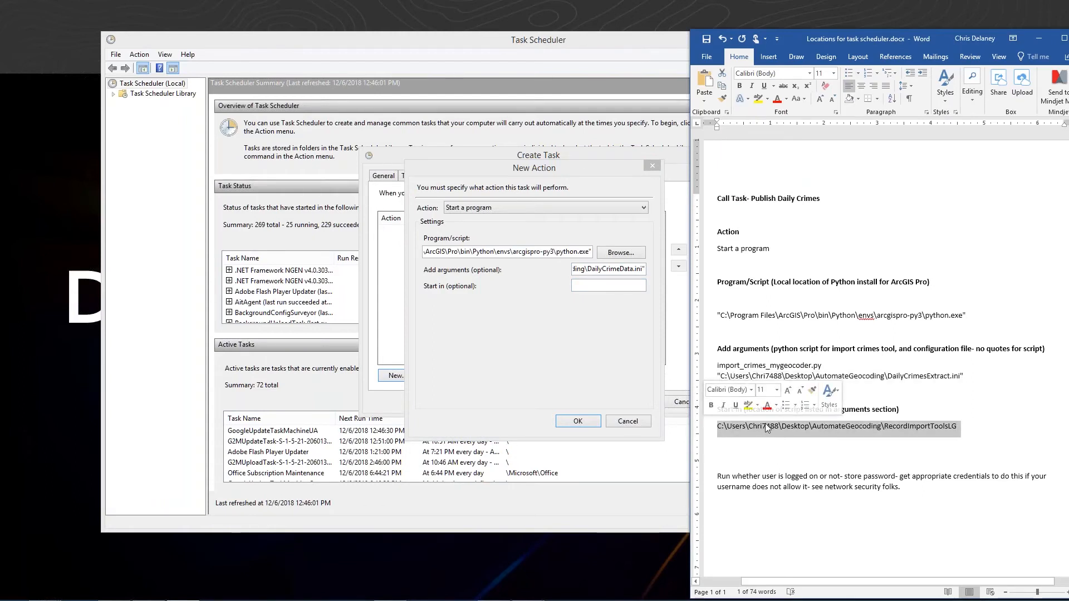
key("alt+Tab")
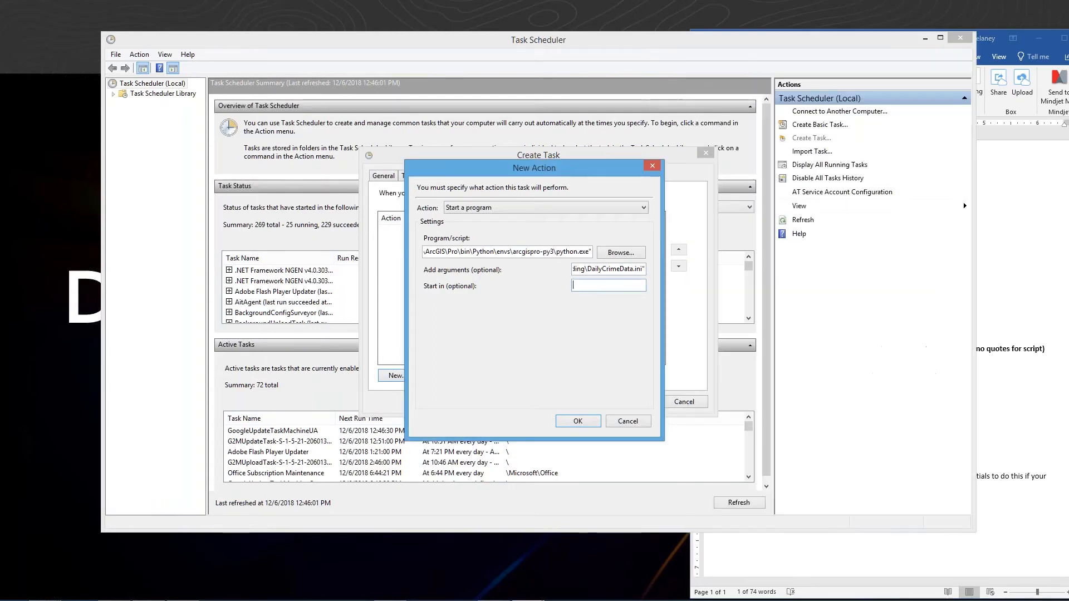
key("ctrl+v")
left_click_drag(644, 286, 617, 285)
left_click(579, 286)
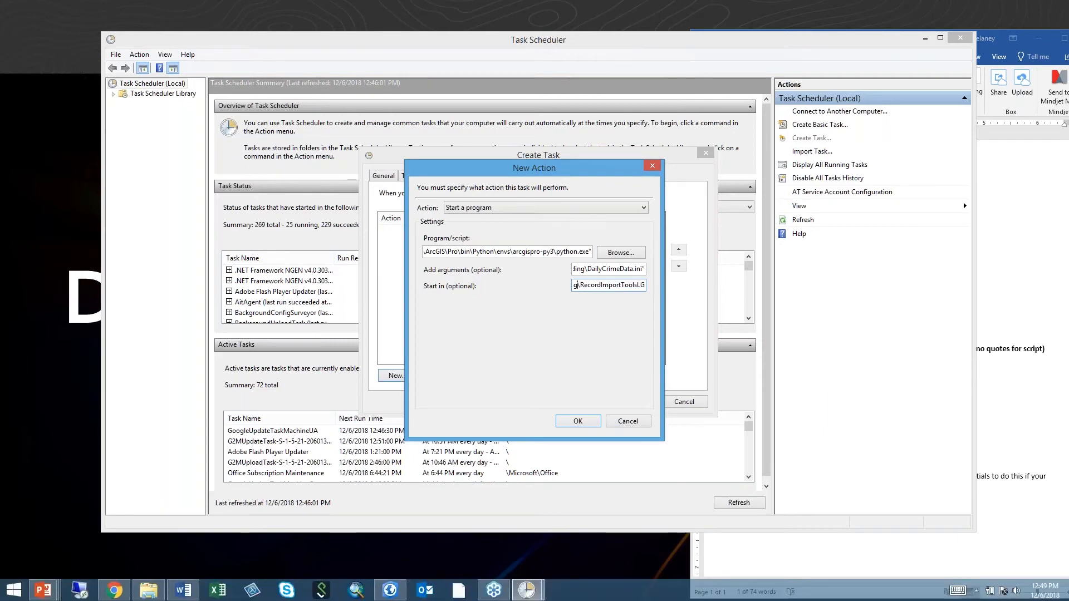
- Check the start-in path against the Word notes and confirm the new action
left_click(919, 558)
triple_click(835, 426)
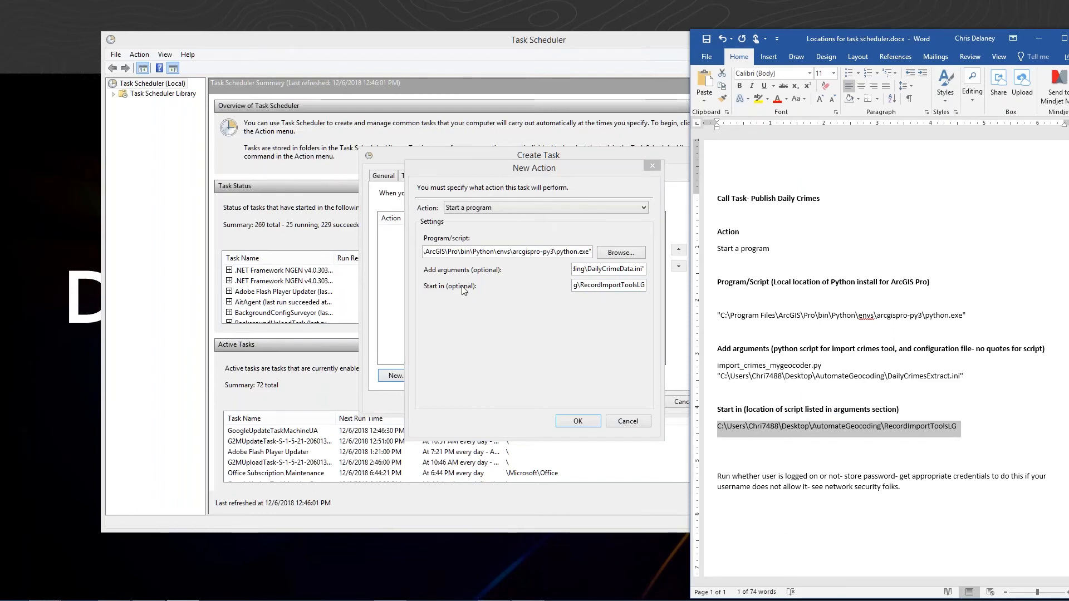
left_click(576, 422)
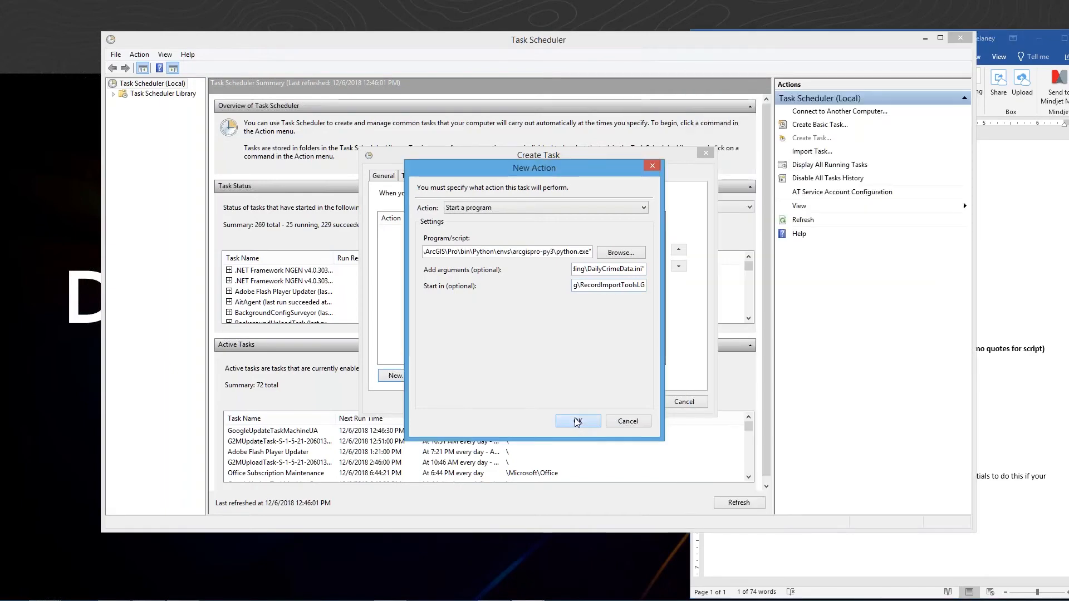
left_click(576, 422)
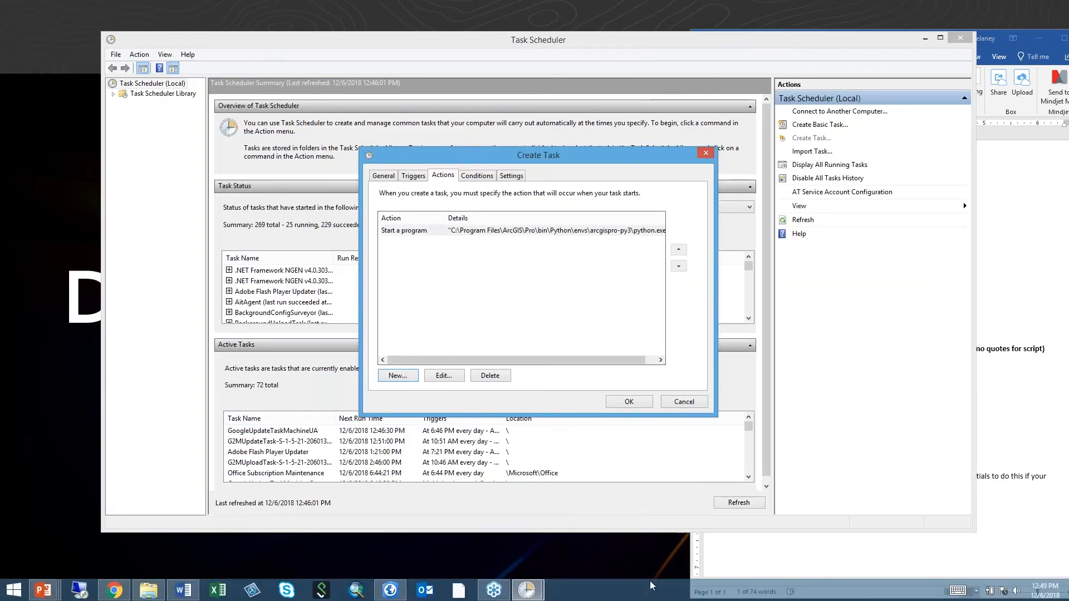
- Set the task's security option to run whether the user is logged on or not
left_click(412, 177)
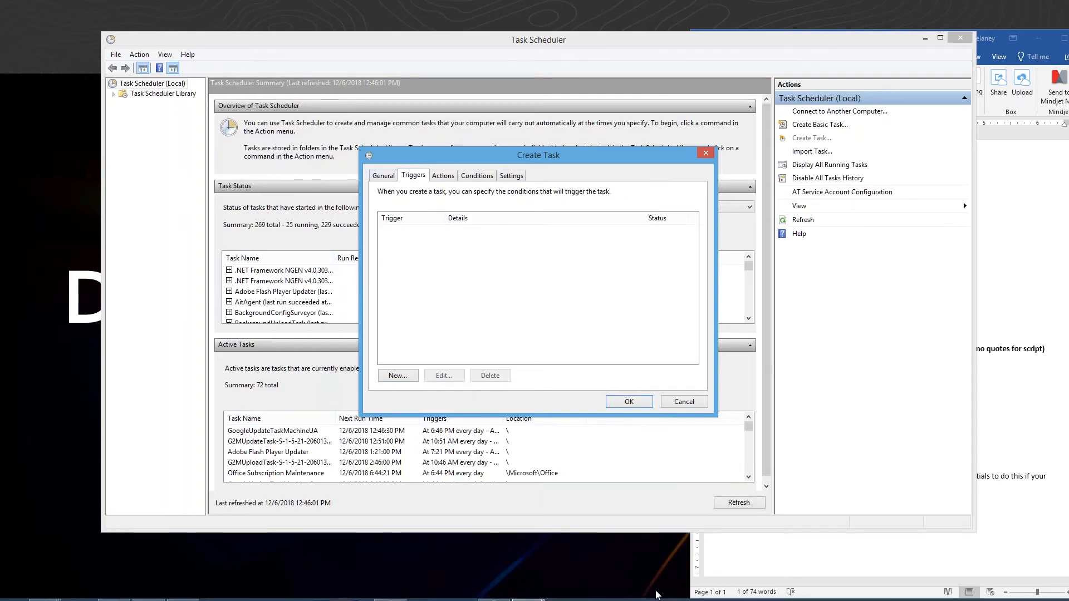
left_click(391, 177)
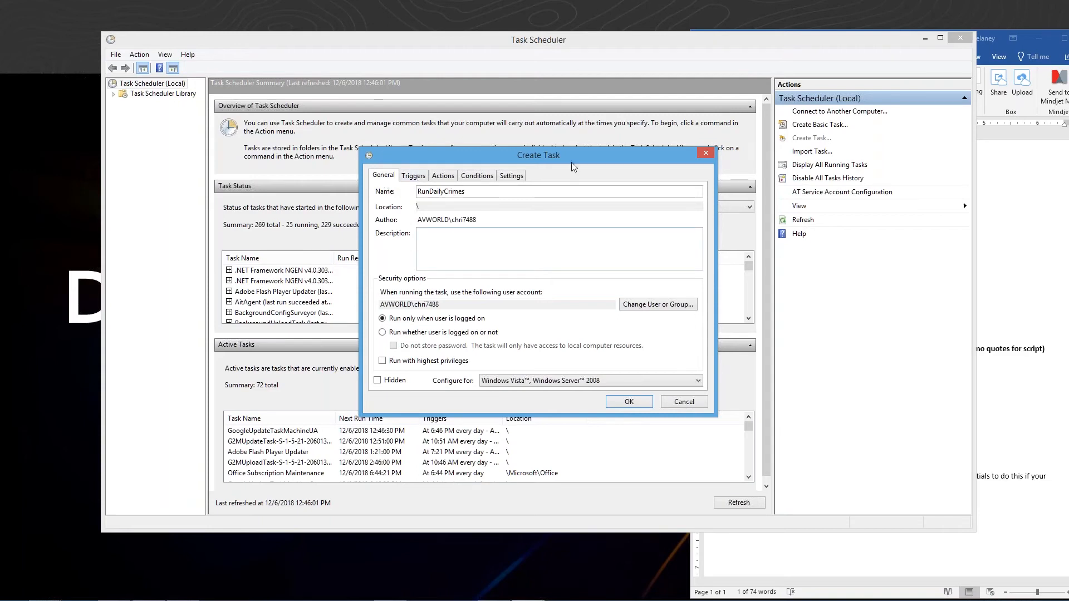
left_click_drag(572, 162, 534, 146)
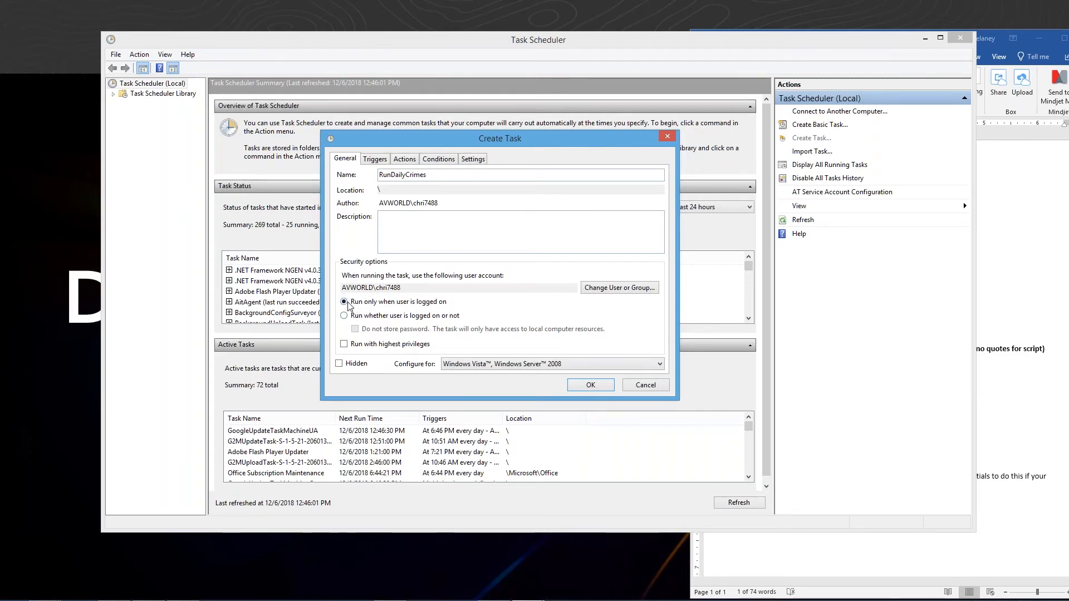
left_click(344, 316)
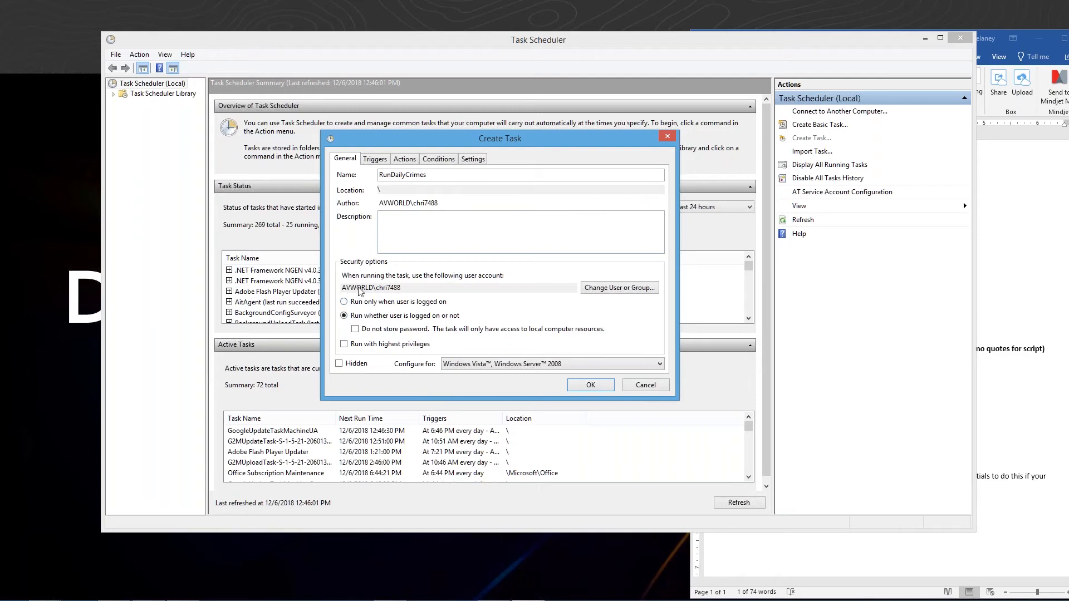
- Add a one-time trigger starting on 12/6/2018 at 12:52:56 PM
left_click(375, 160)
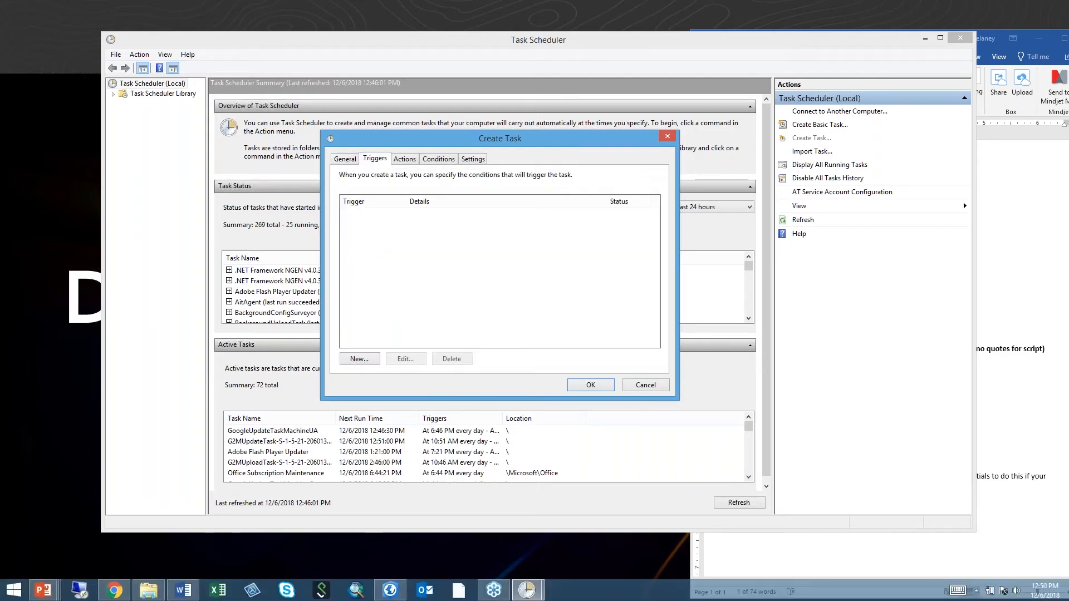
left_click(361, 359)
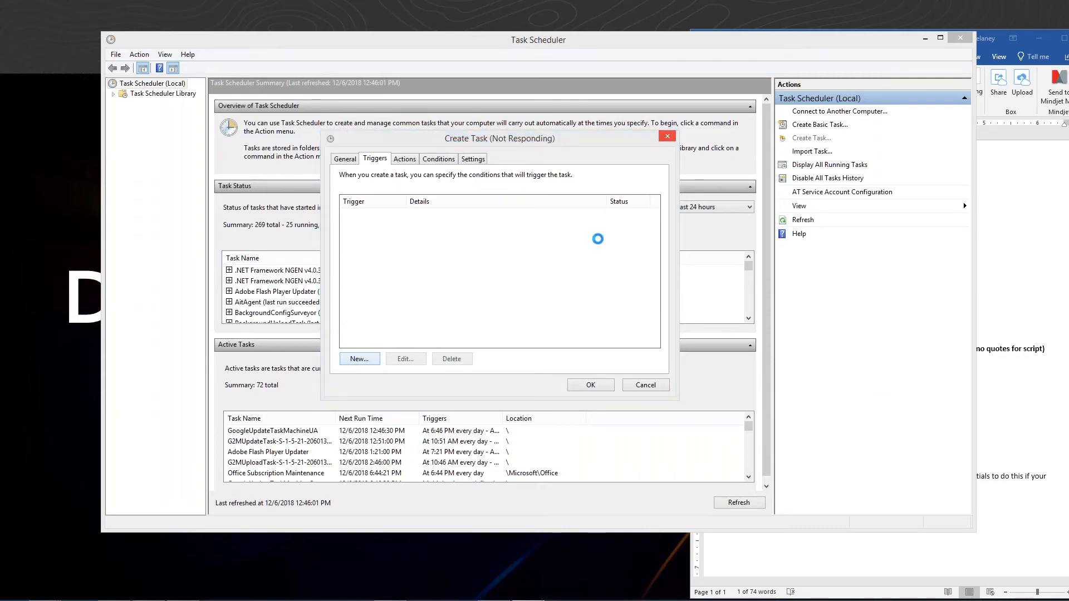
mouse_move(584, 597)
mouse_move(535, 597)
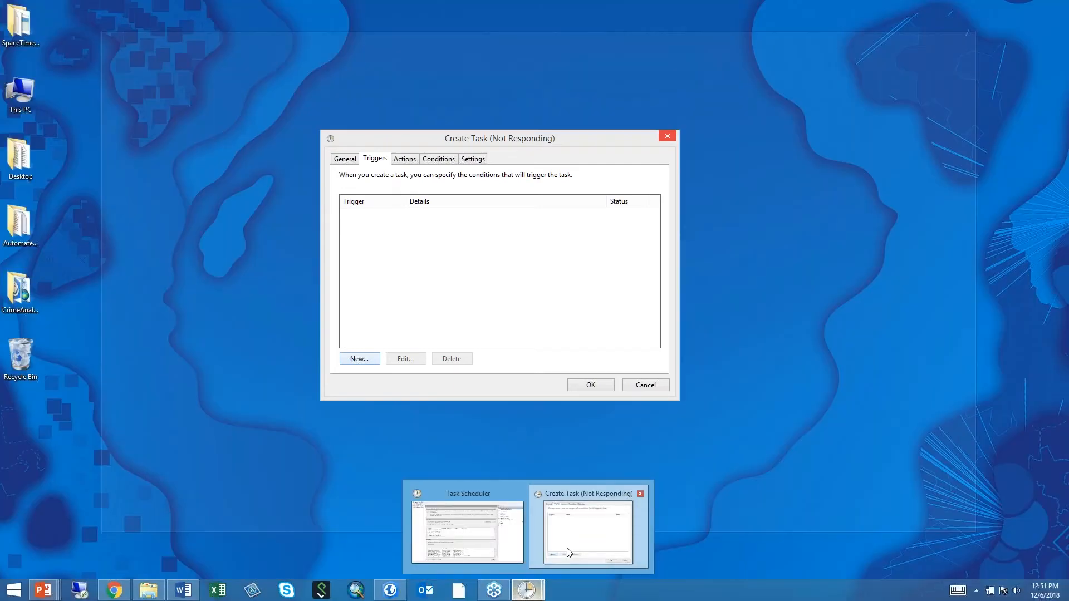
left_click(587, 529)
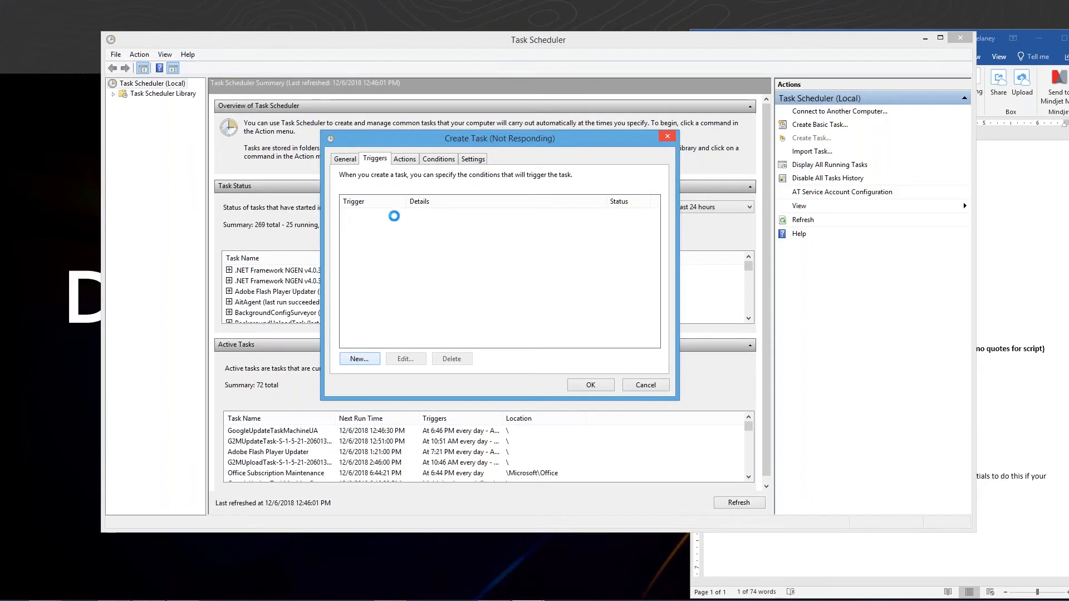
left_click_drag(617, 163, 606, 144)
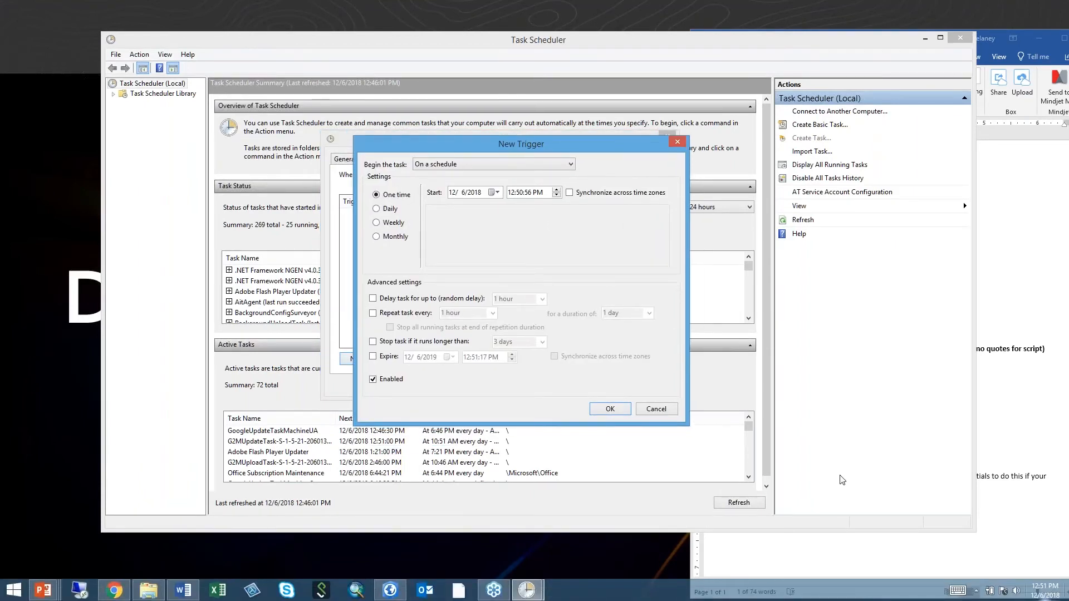
left_click(522, 193)
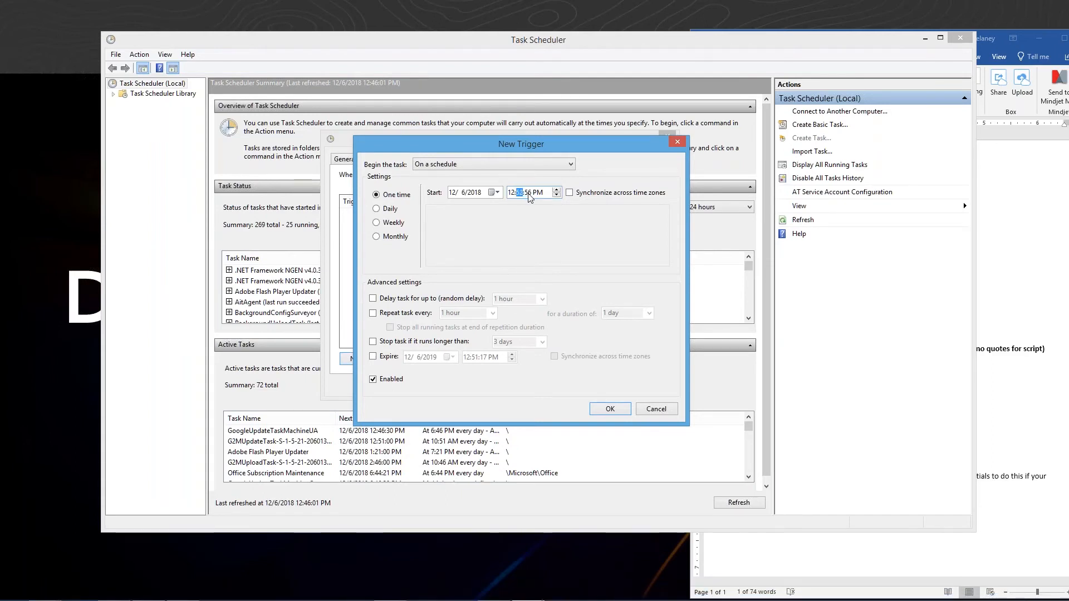
left_click(599, 413)
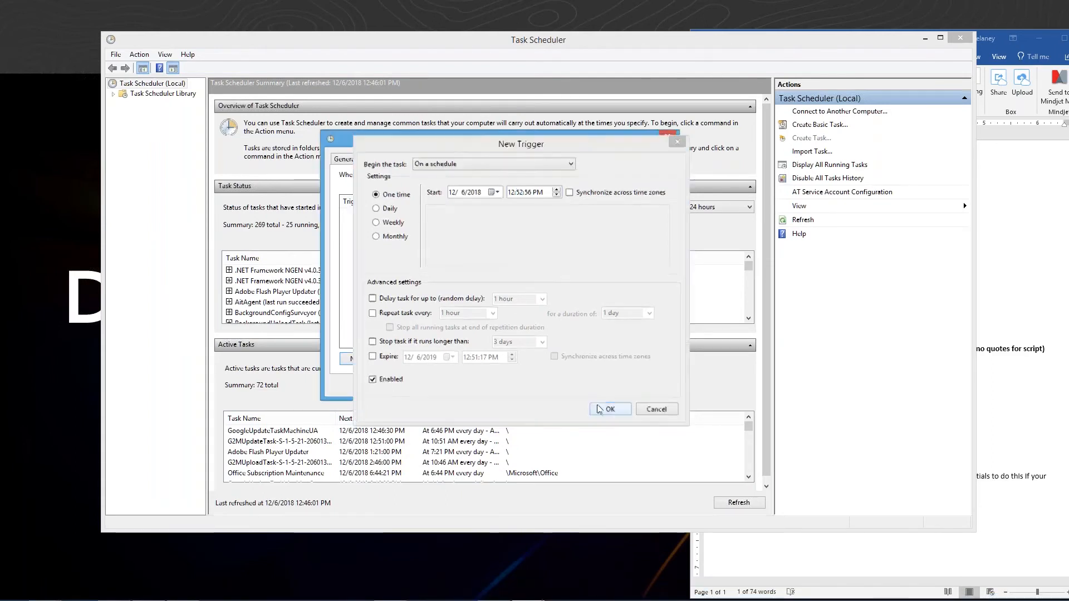
- Save the task and enter the user account password when prompted
left_click(590, 385)
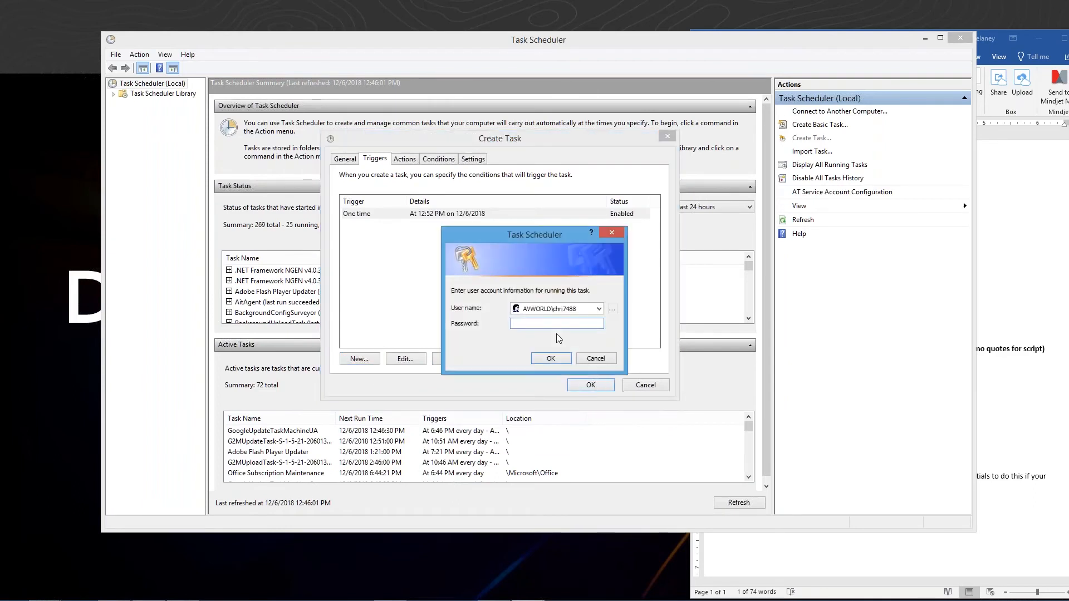
type("•••••••••••")
key("Return")
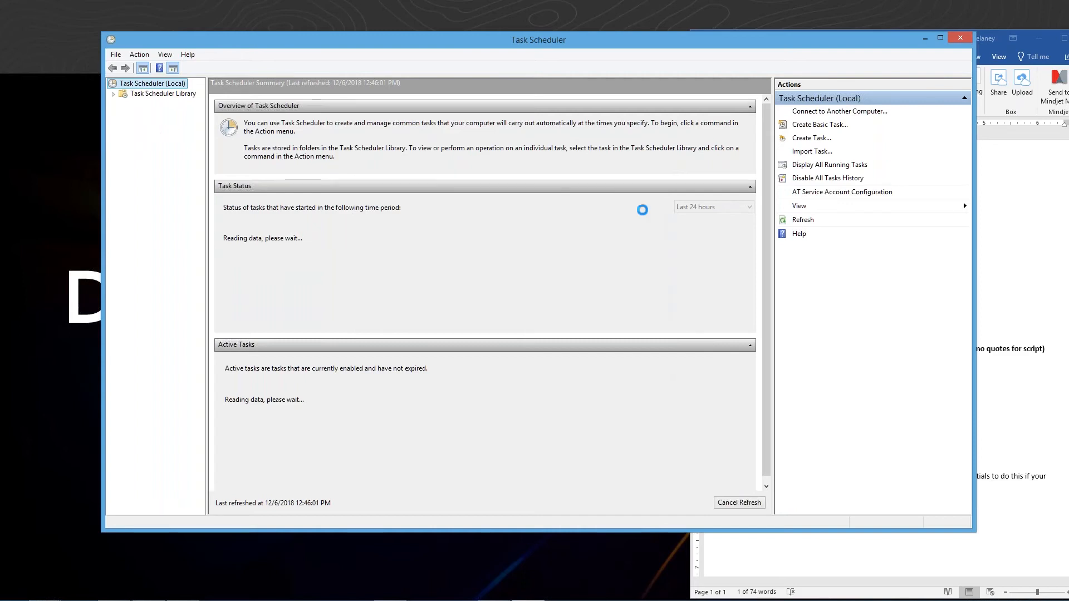
- Open the Task Scheduler Library to view the scheduled tasks
mouse_move(984, 582)
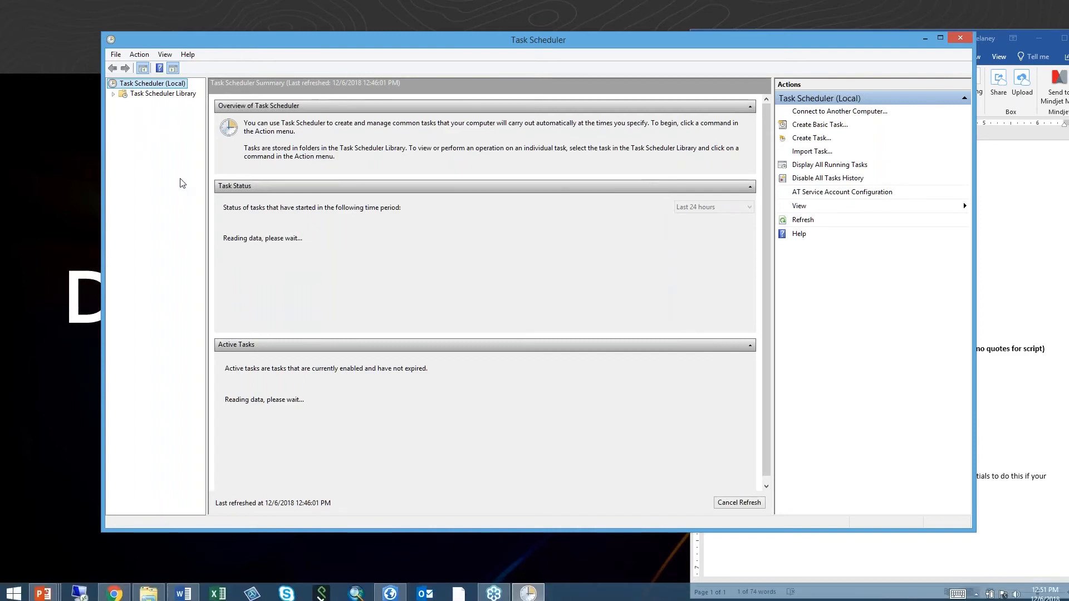
left_click(114, 95)
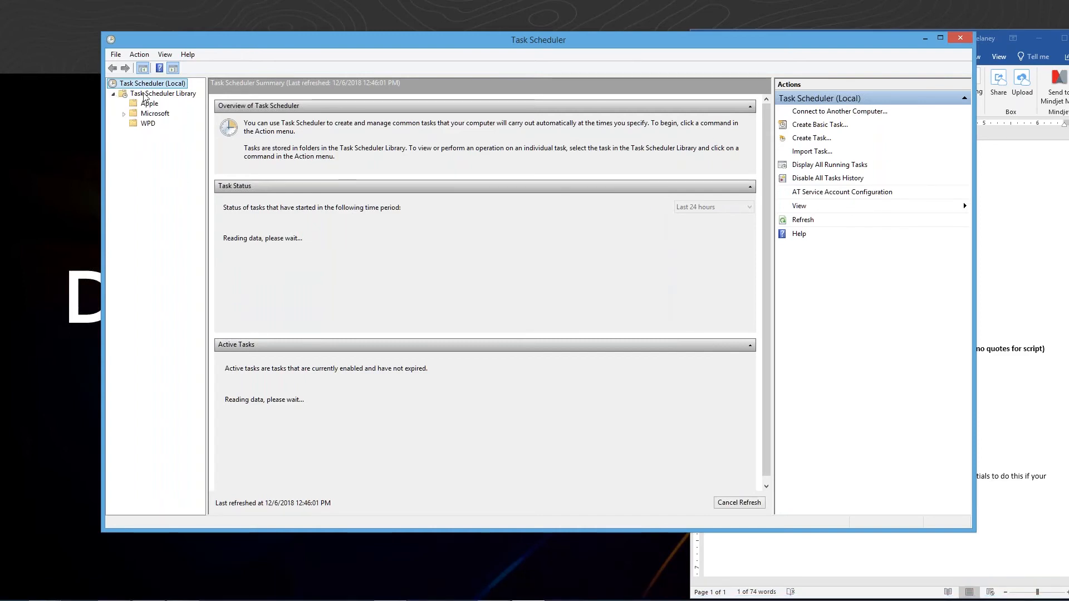
left_click(145, 94)
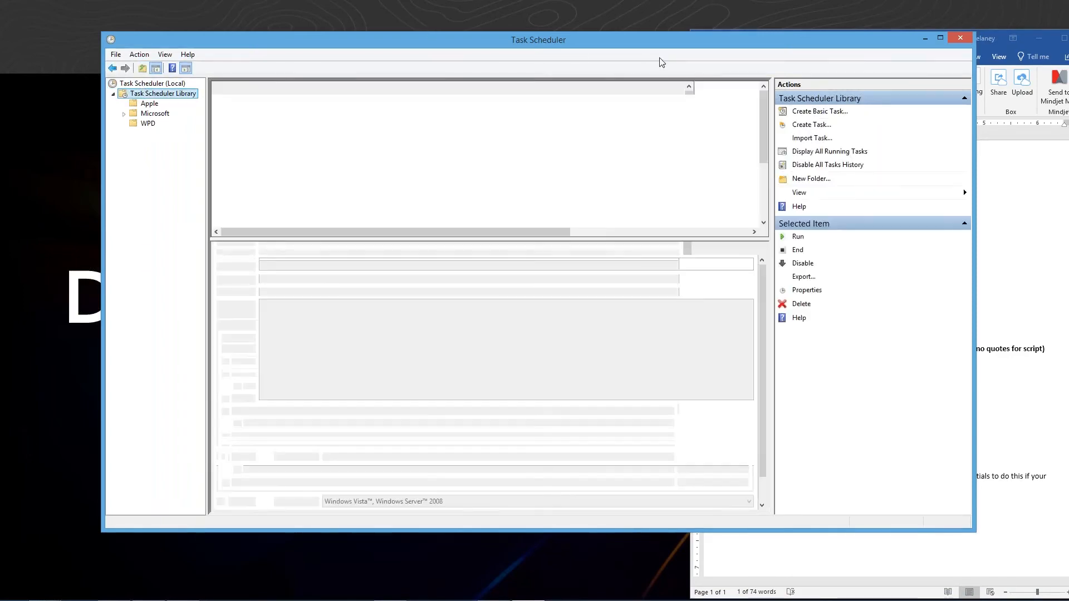
- Select the RunDailyCrimes task in the library and examine its trigger, next run time and last run columns
left_click_drag(268, 88, 385, 93)
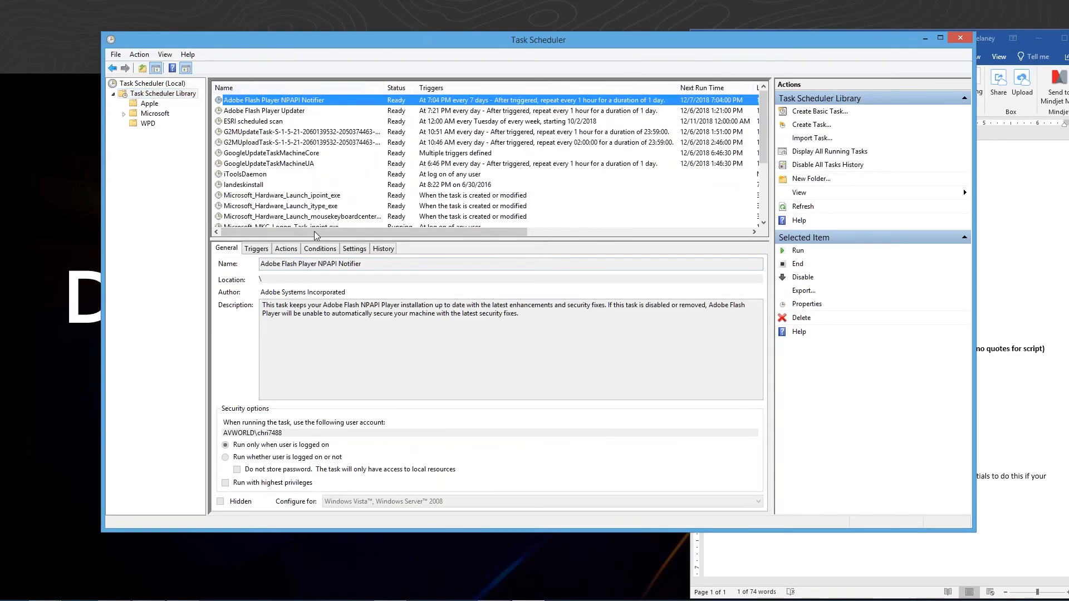
scroll(344, 145, "down", 1)
scroll(344, 145, "down", 2)
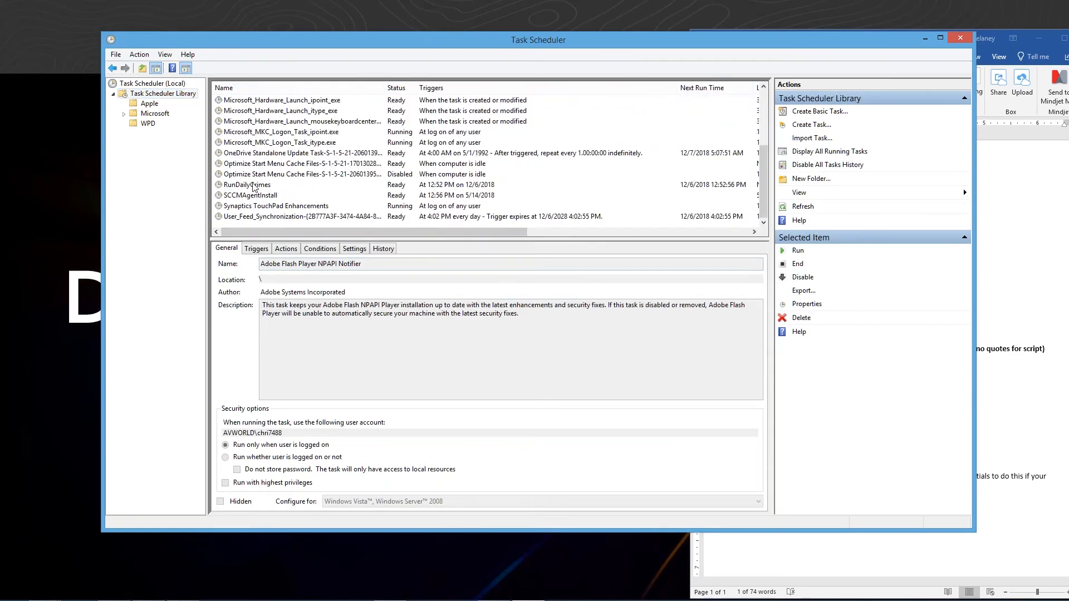
left_click(247, 186)
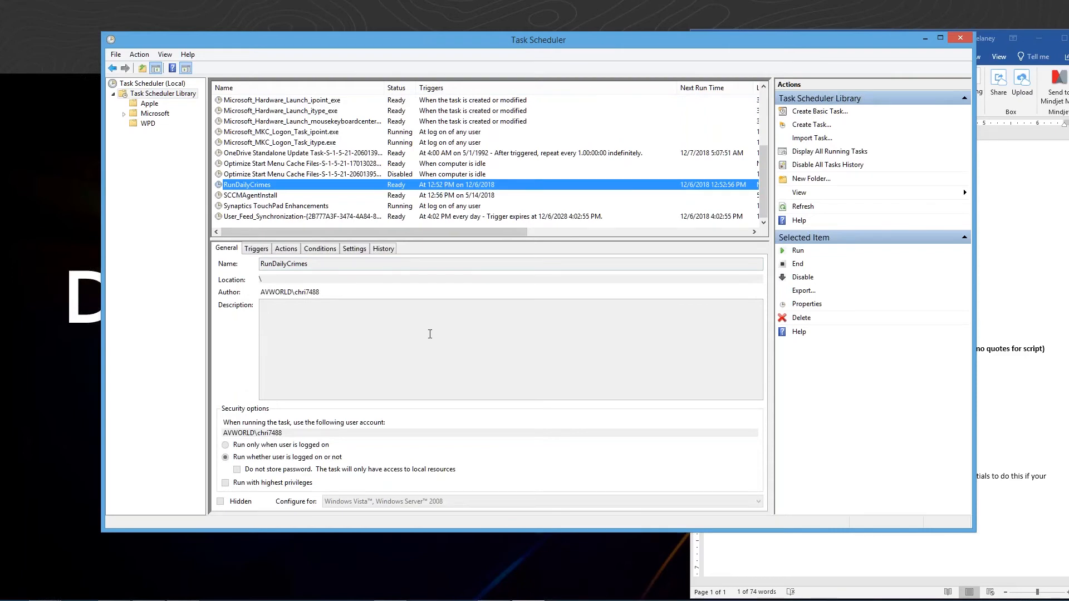
mouse_move(1056, 595)
left_click_drag(461, 239, 705, 239)
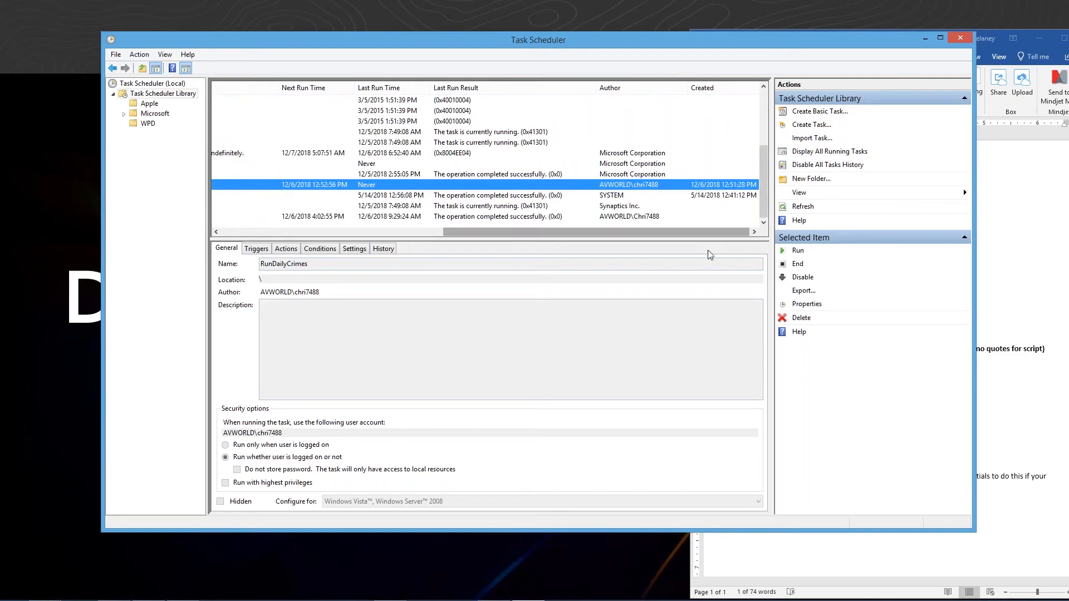
left_click_drag(716, 234, 462, 234)
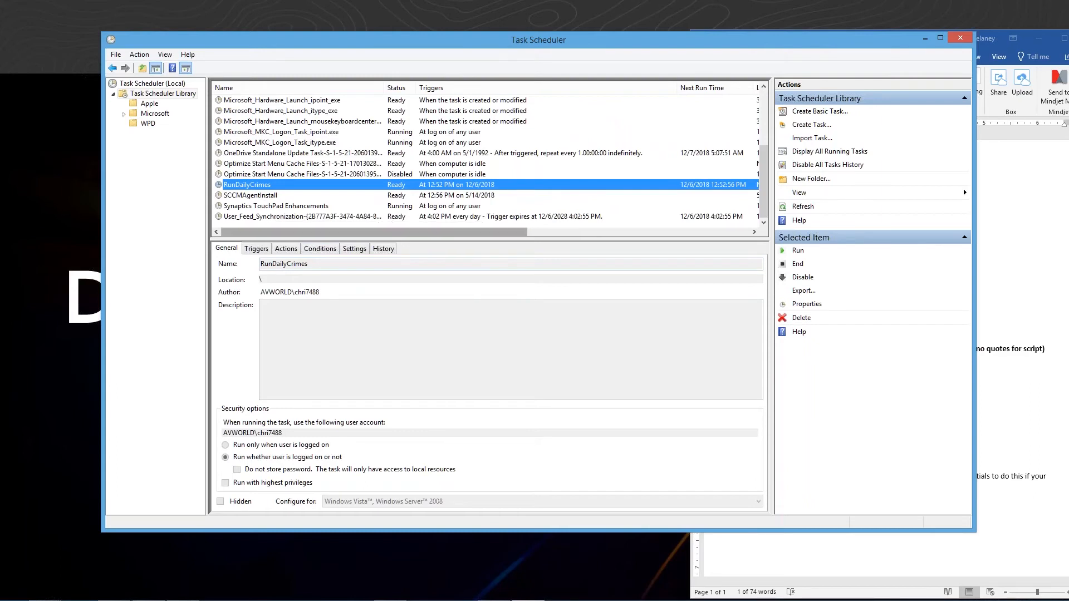
mouse_move(518, 236)
left_mouse_down()
mouse_move(656, 232)
mouse_move(530, 232)
left_mouse_up()
left_click_drag(378, 222, 356, 219)
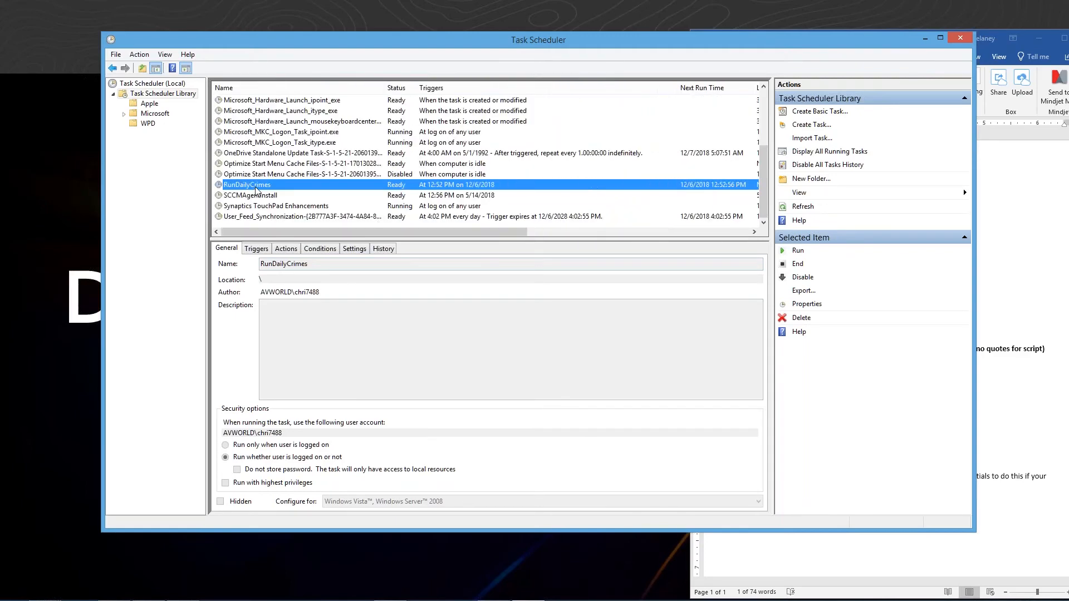
- Run the RunDailyCrimes task manually
right_click(254, 185)
left_click(278, 195)
left_click_drag(497, 236, 473, 237)
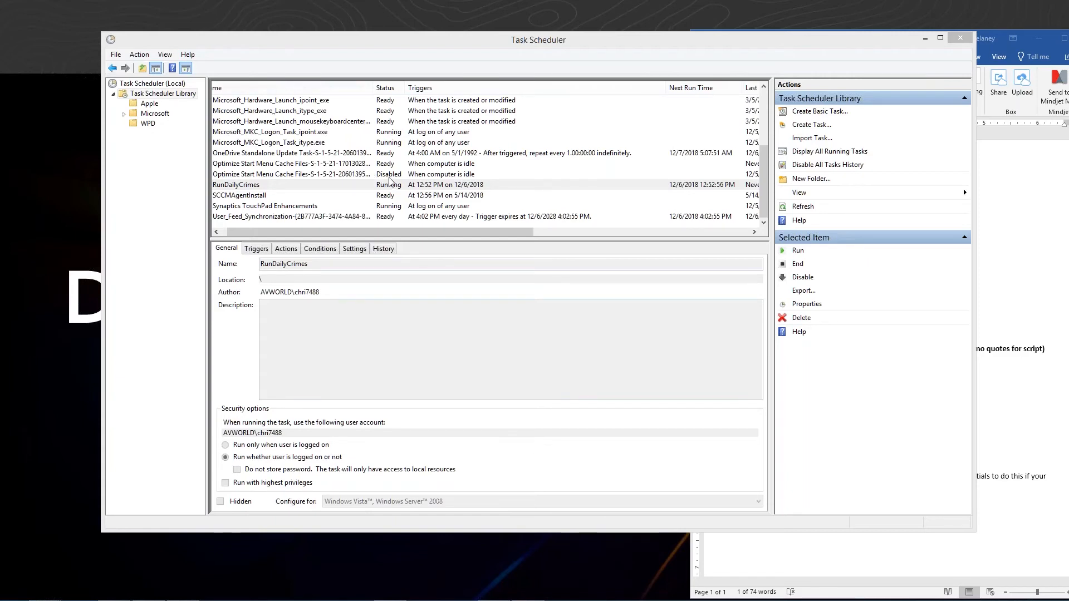
left_click(53, 239)
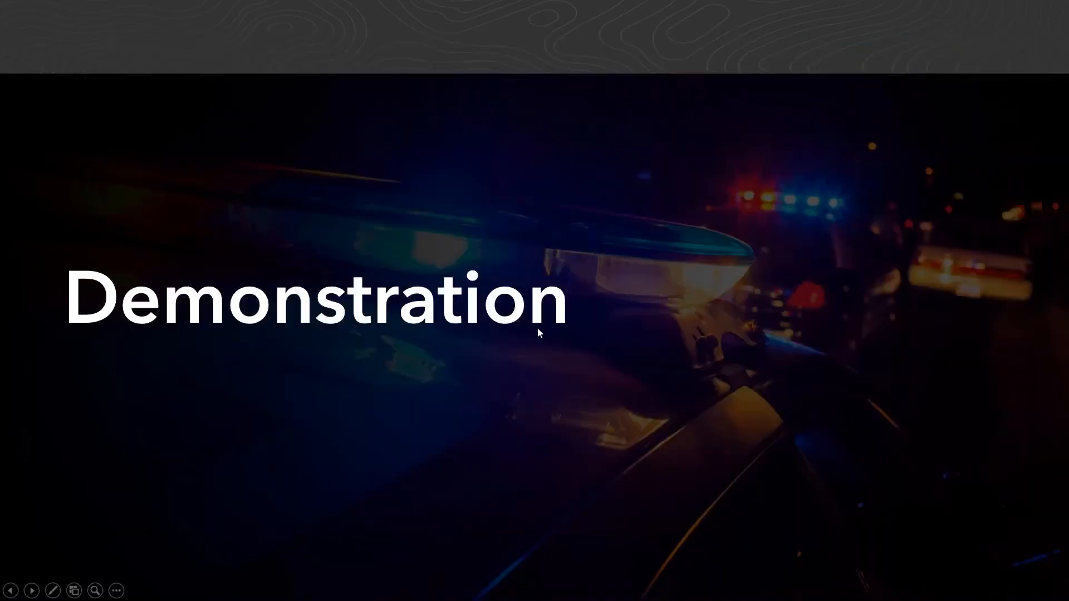
key("Right")
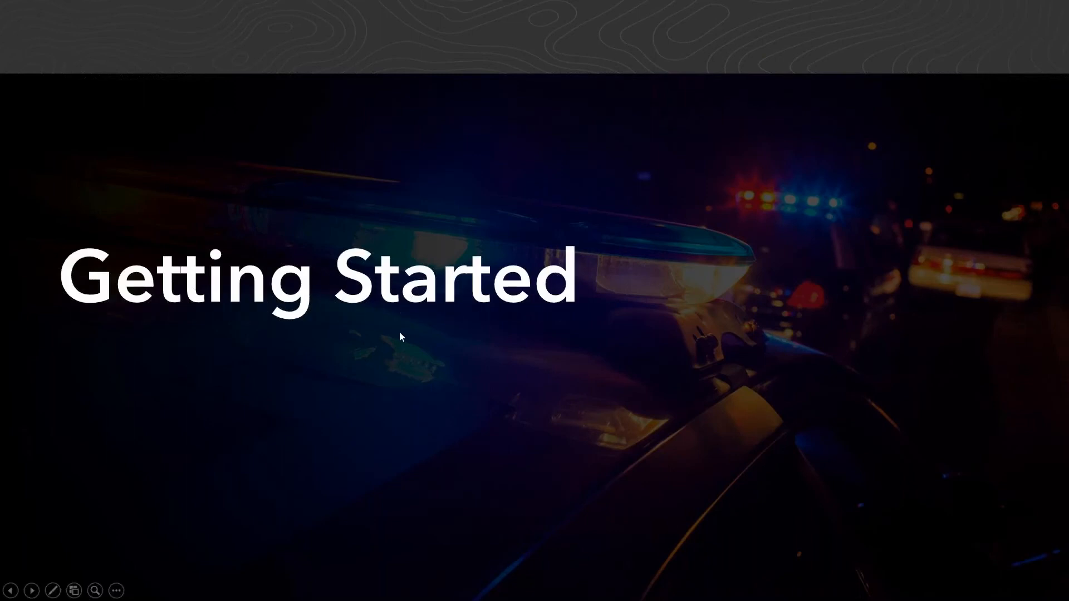
key("Right")
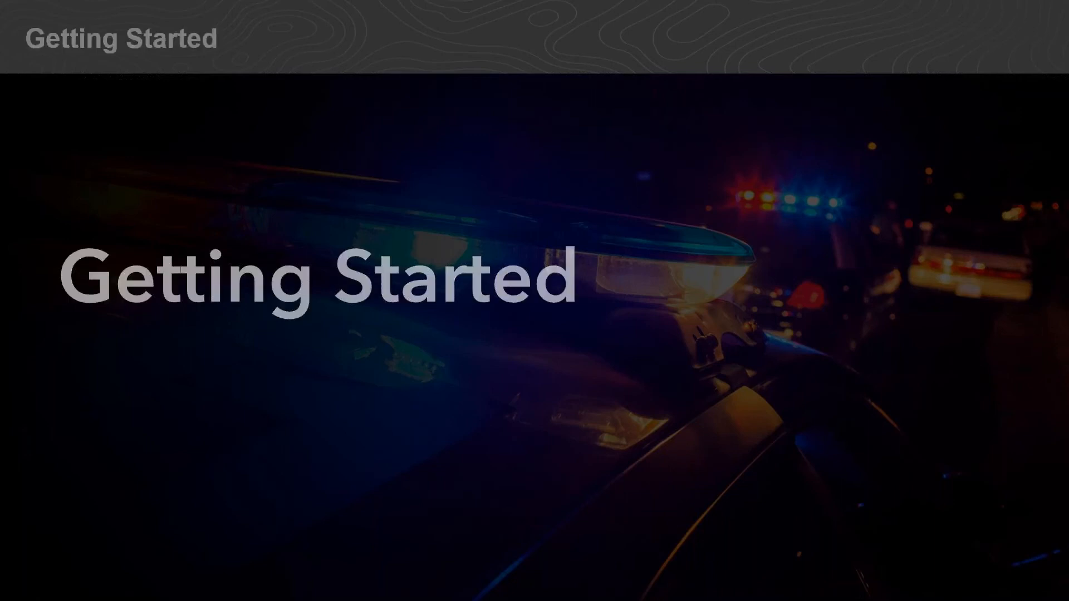